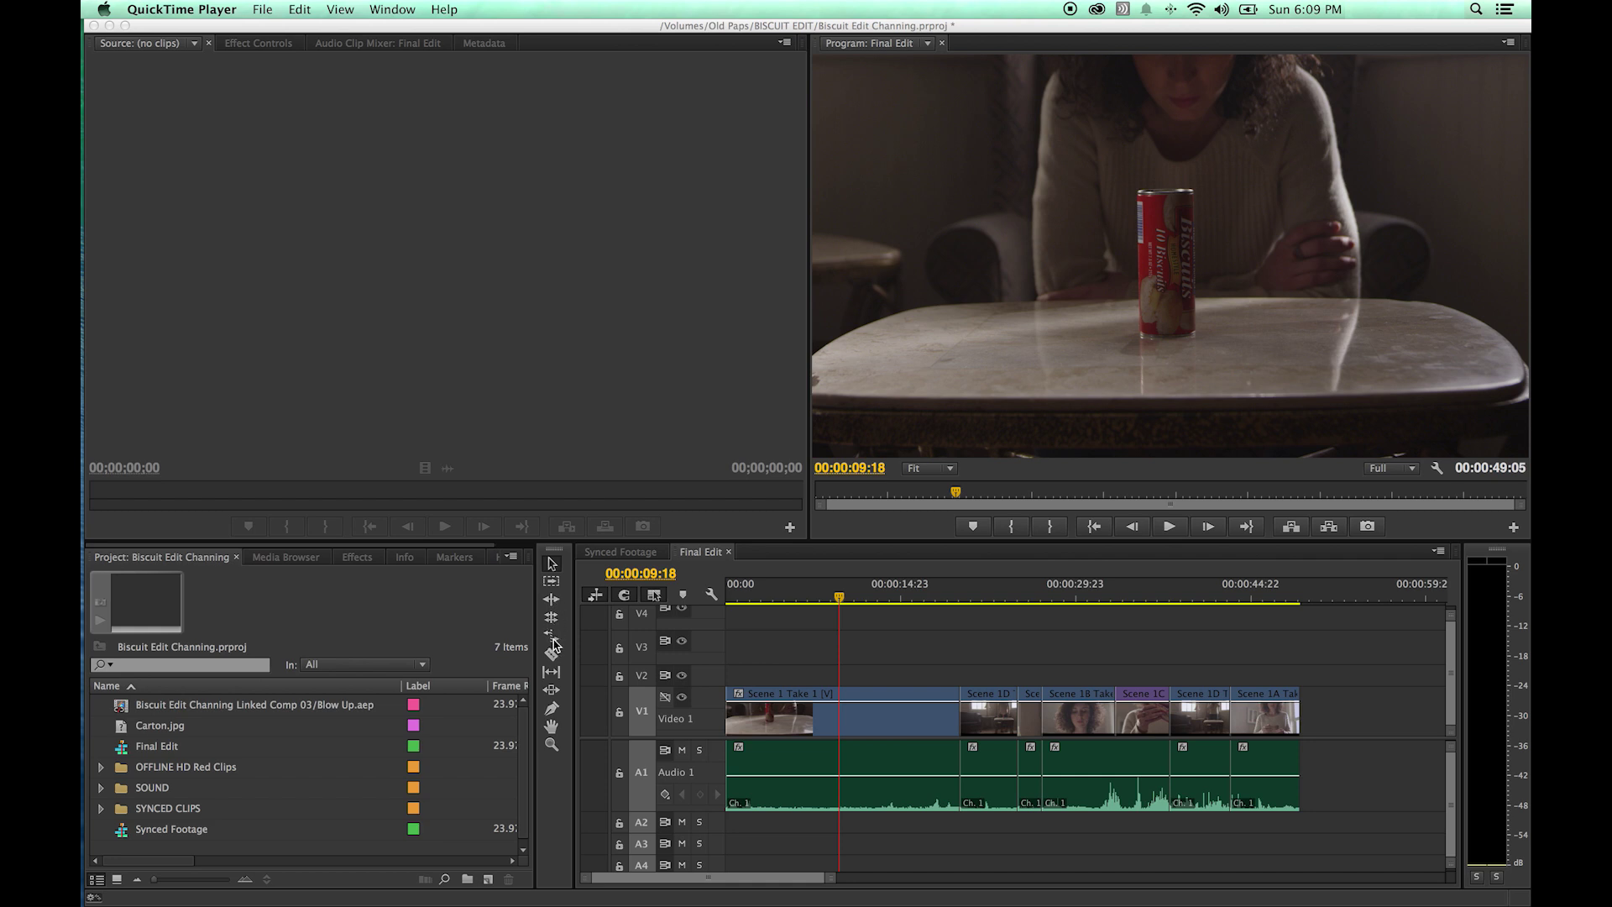
Step: Zoom the Final Edit timeline in around the Scene 1 / Scene 1D cut near 18:20
left_click(588, 467)
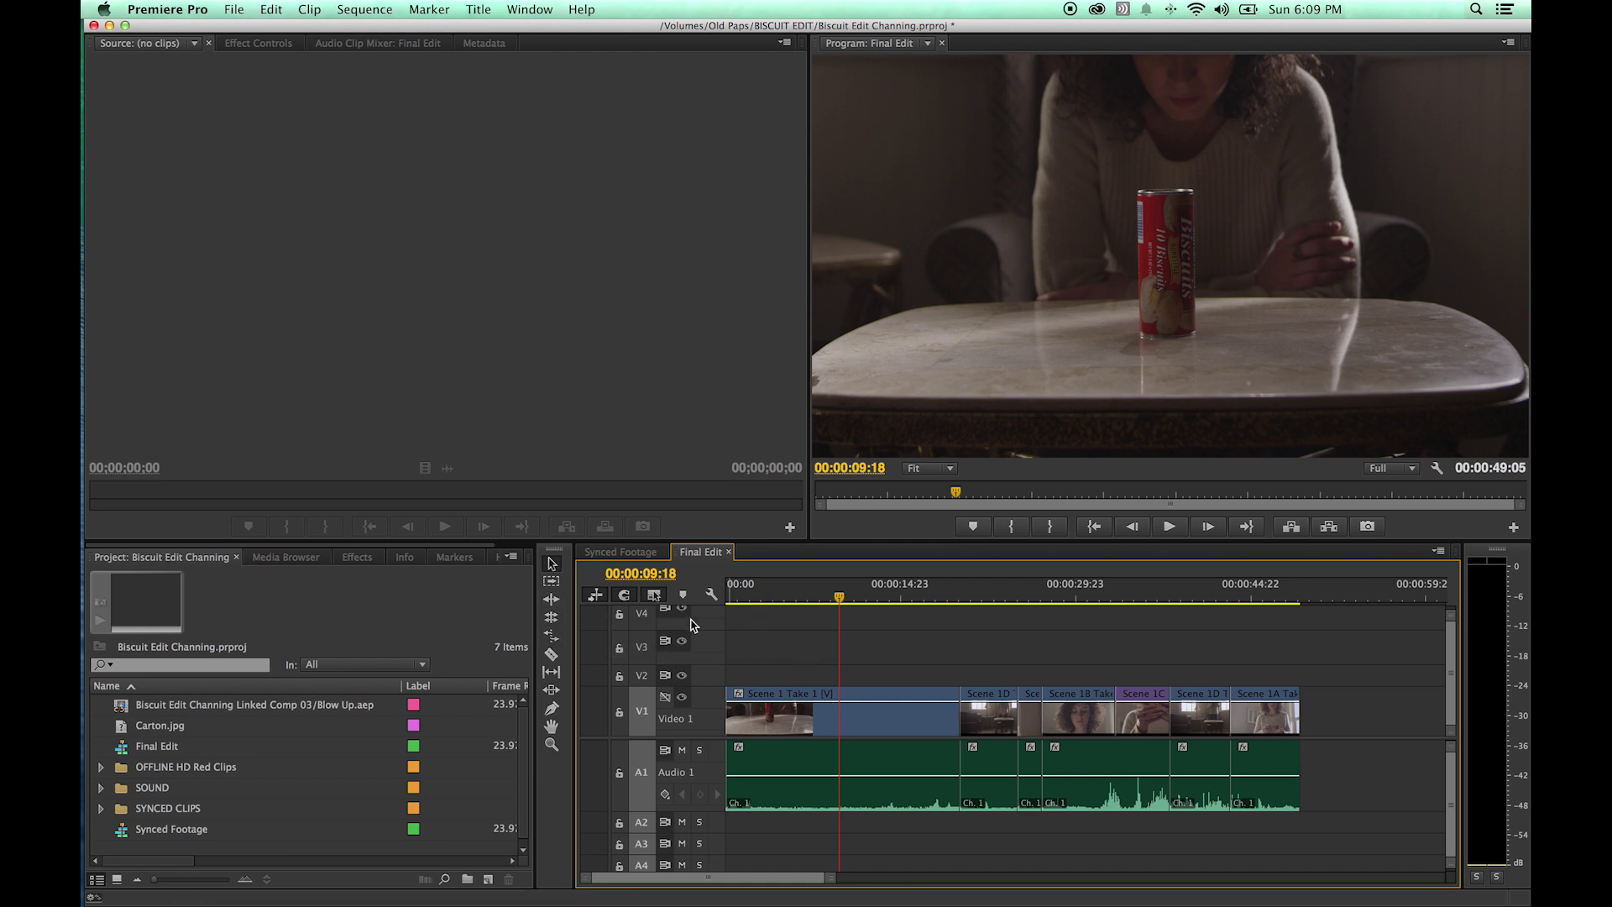
left_click(946, 598)
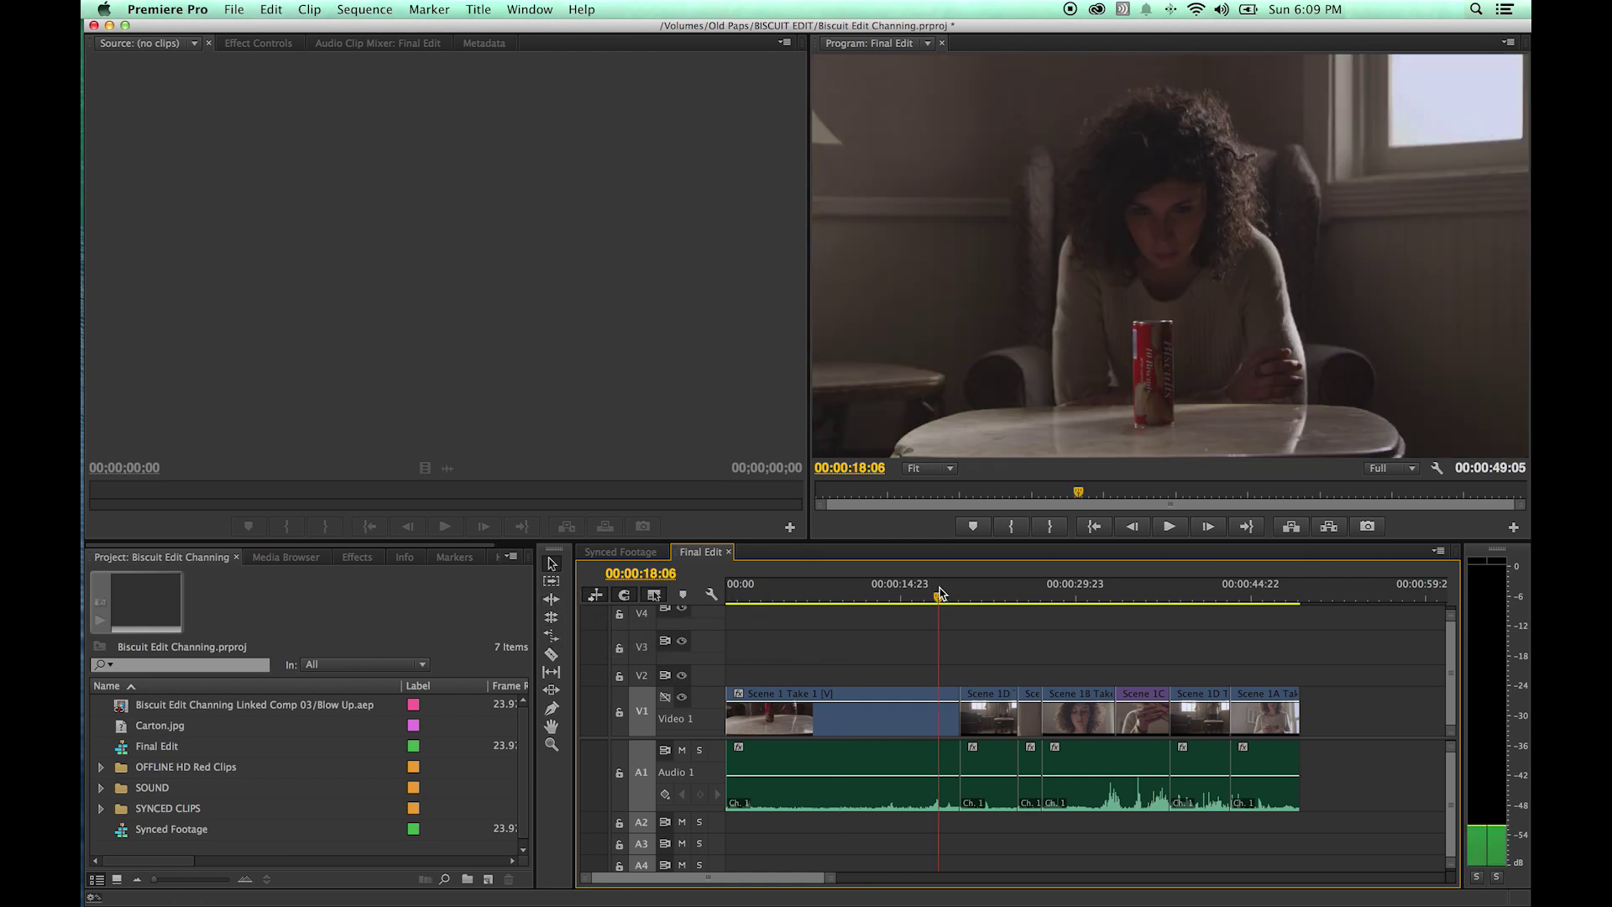
key("=")
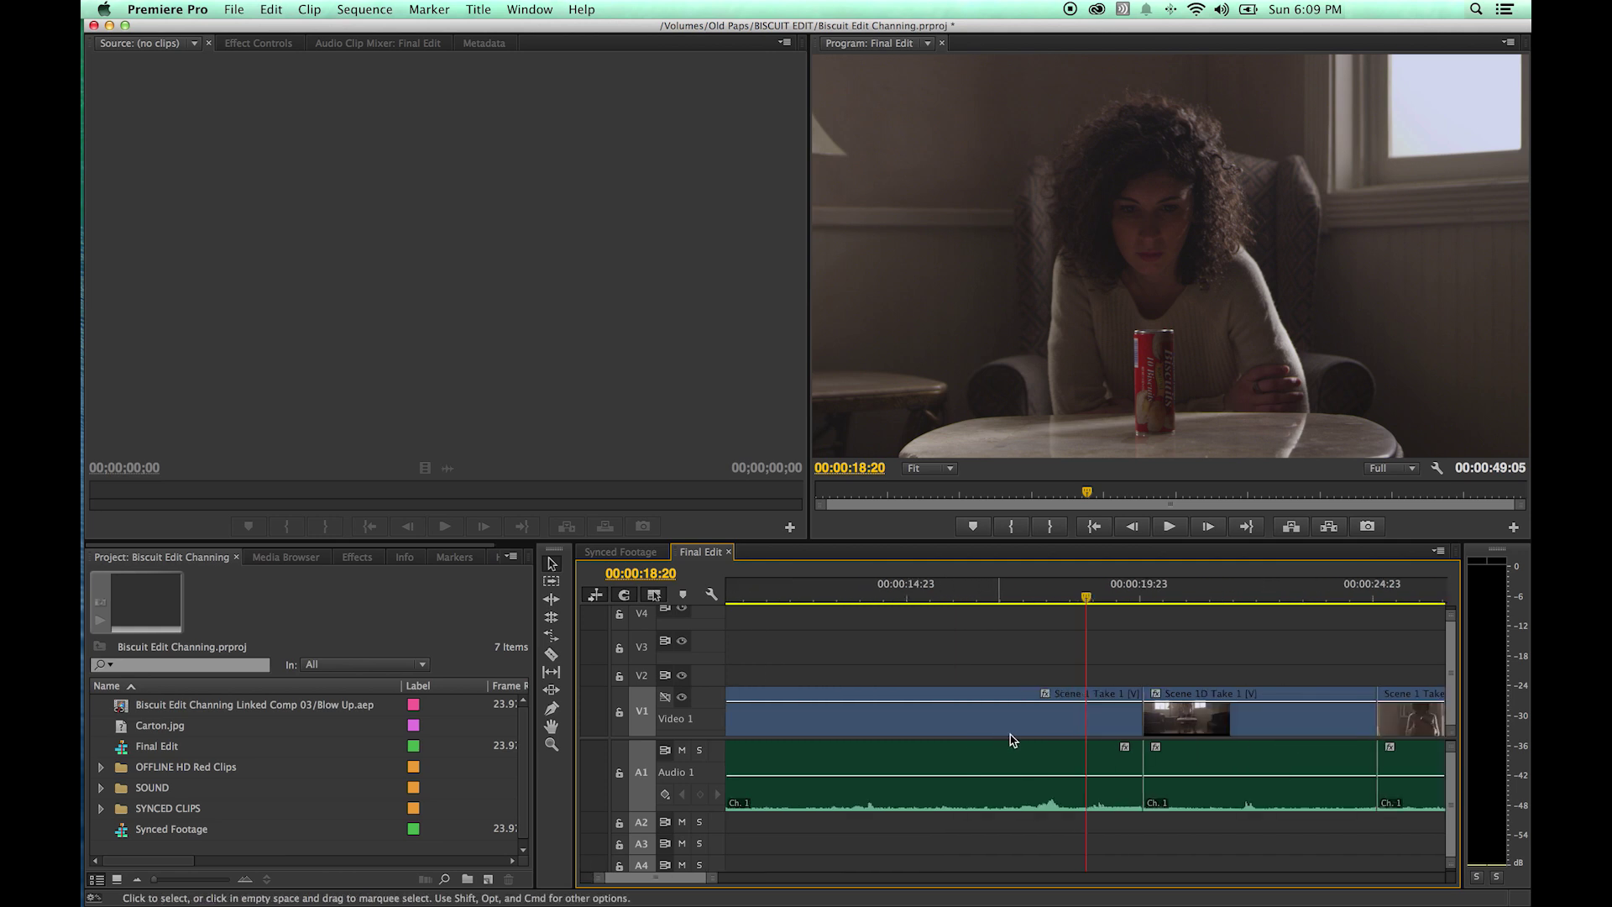
Step: Review the cut, then trim Scene 1 Take 1's out-point back 23 frames, leaving a gap
key("space")
key("space")
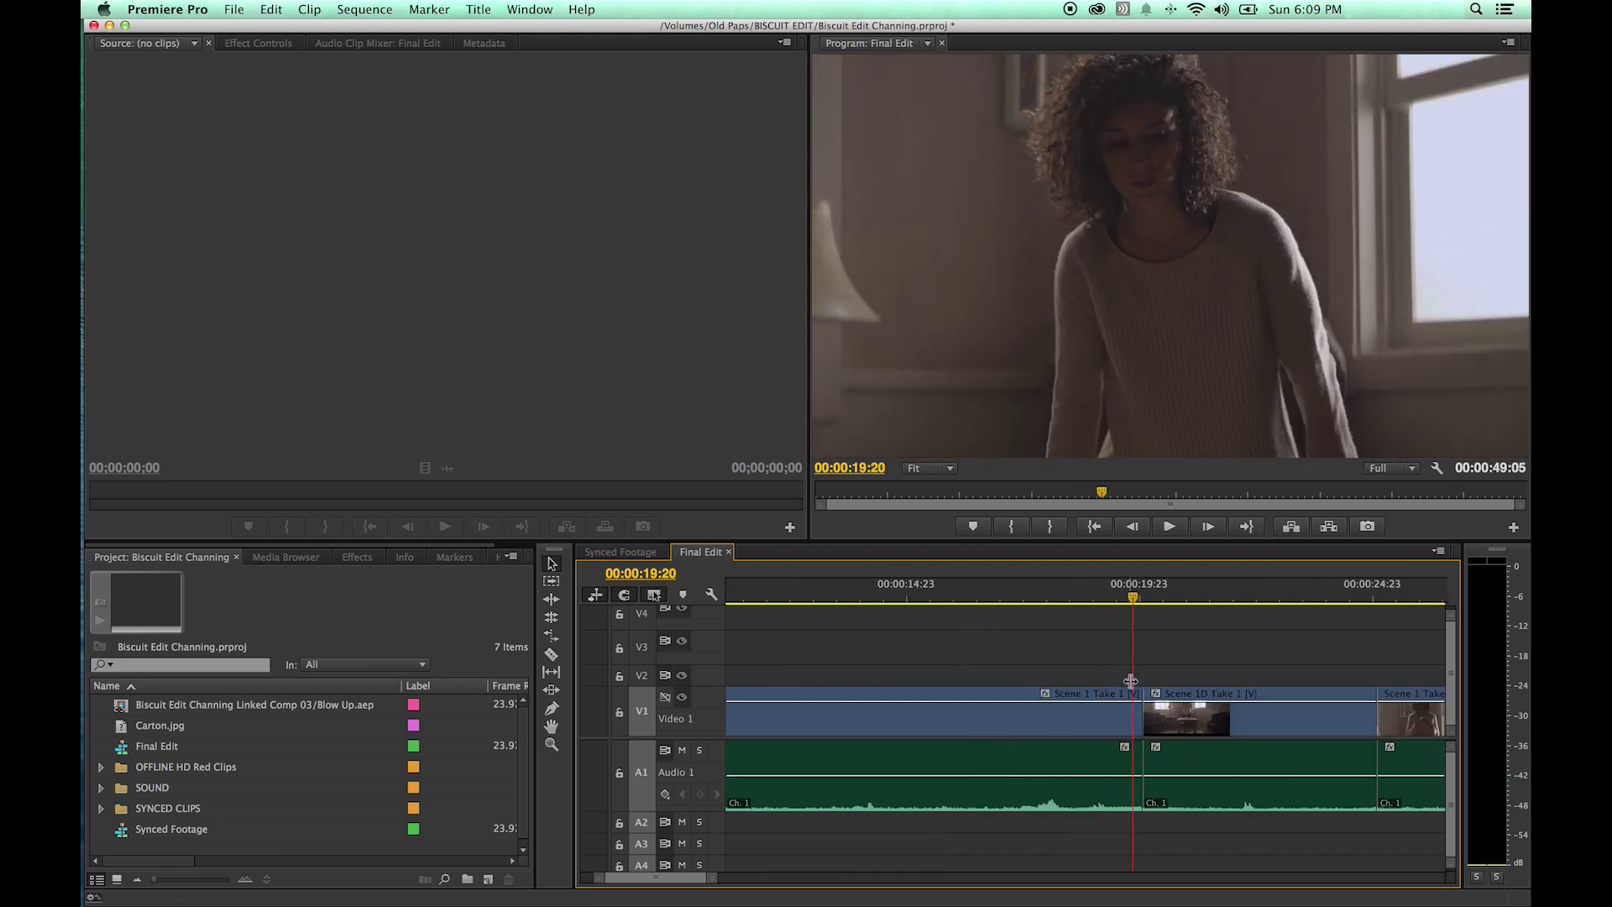
left_click_drag(1129, 598, 1068, 600)
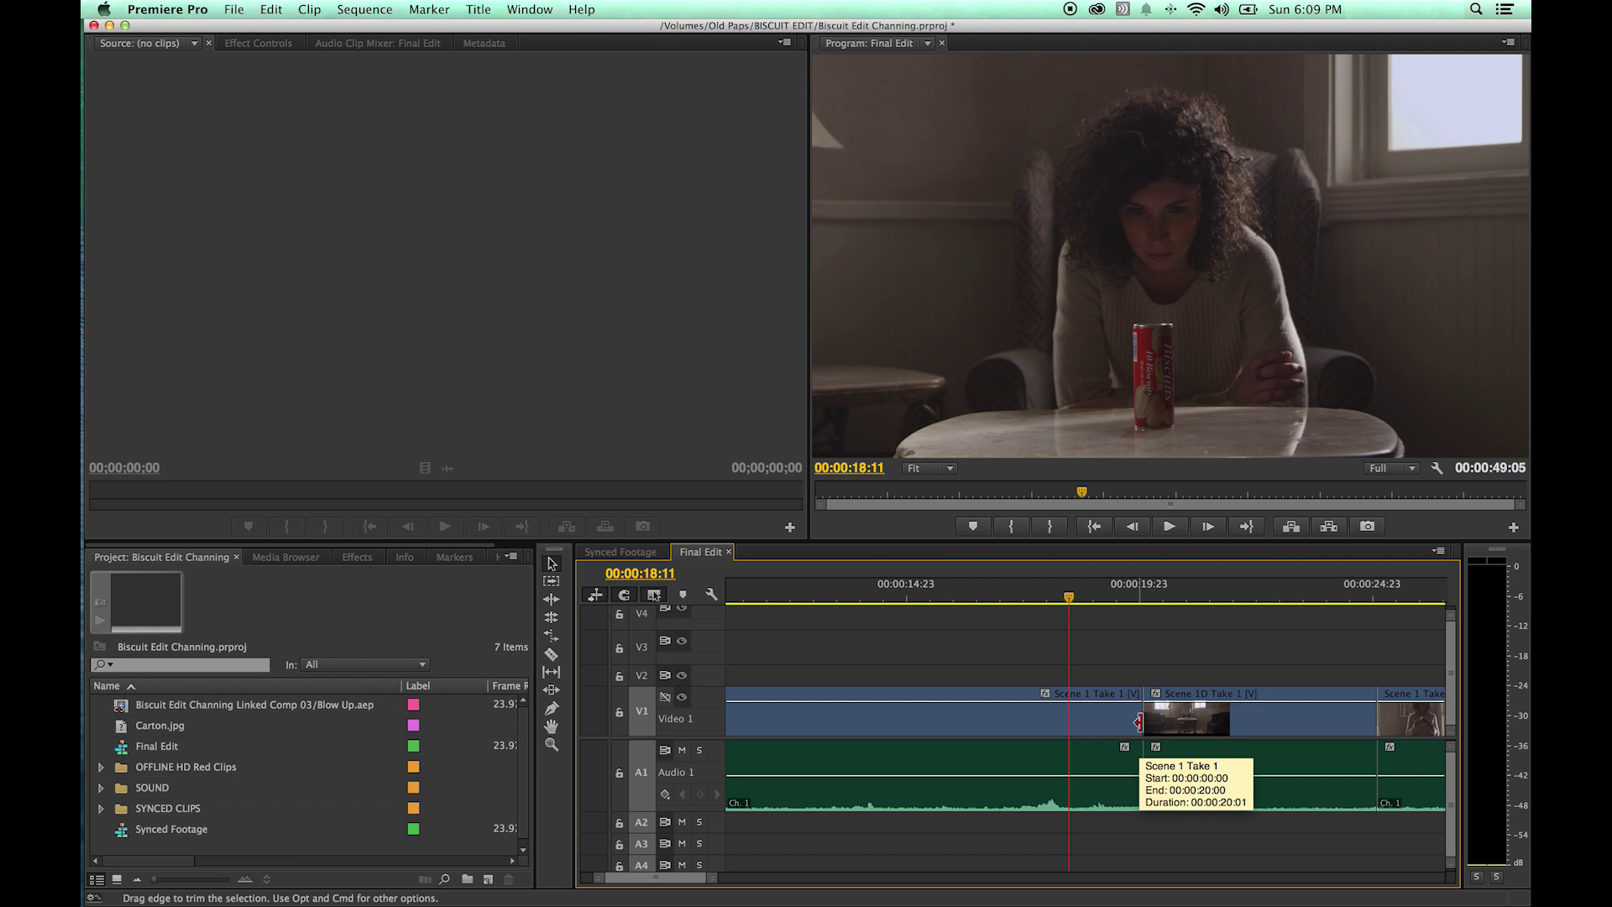
left_click_drag(1138, 723, 1089, 723)
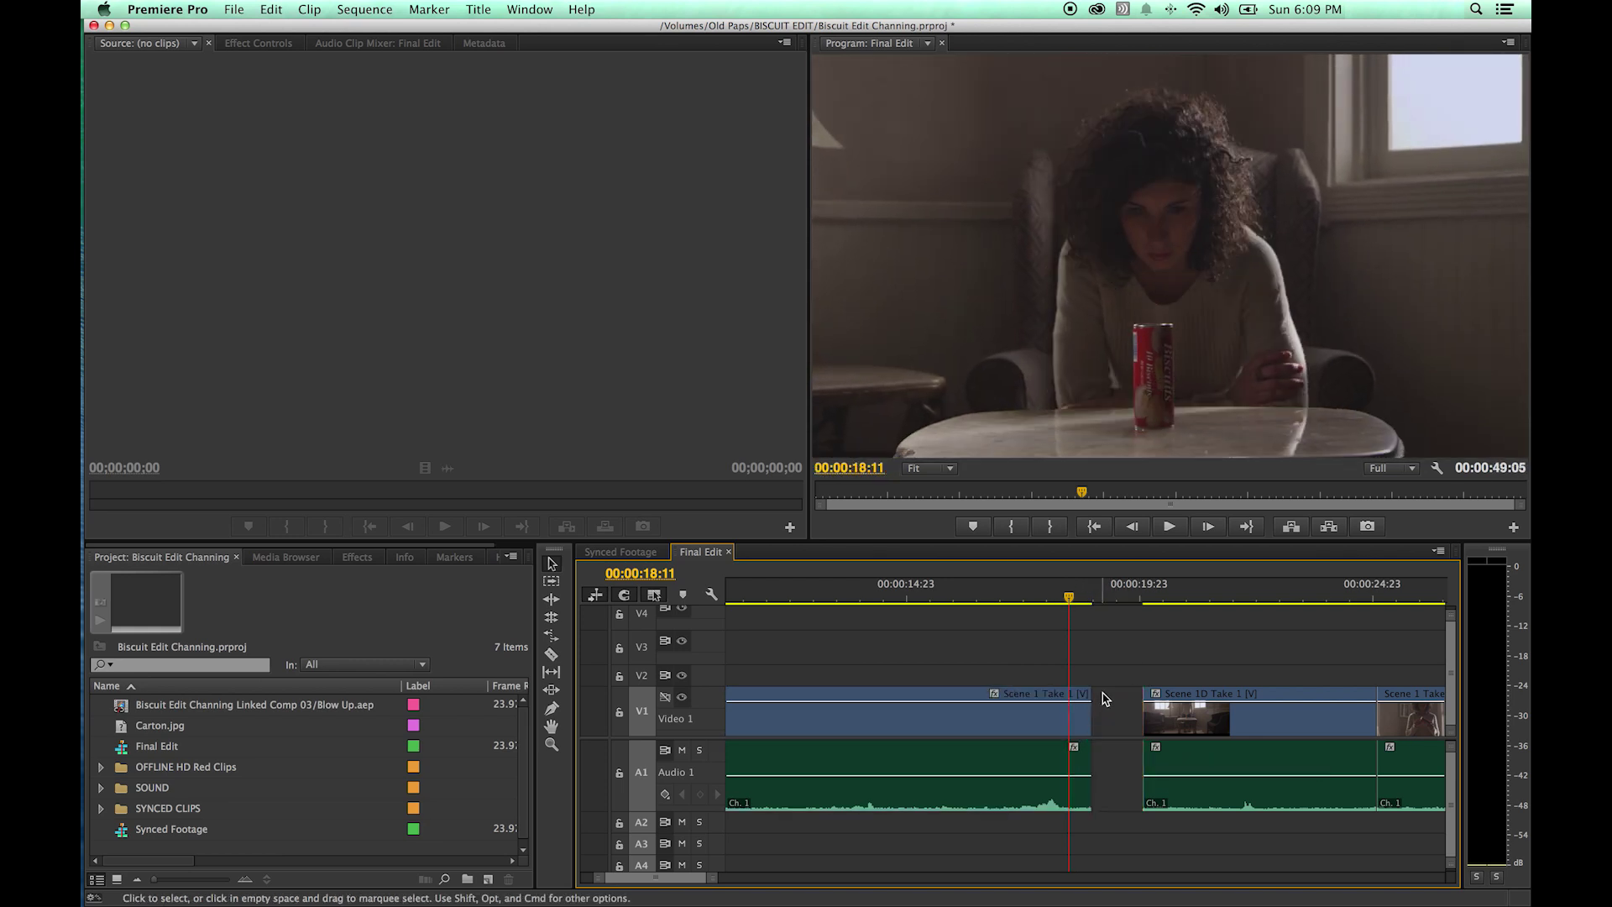
Step: Finish the 23-frame trim and park the playhead at 00:00:18:04
left_click(1093, 593)
left_click(1093, 593)
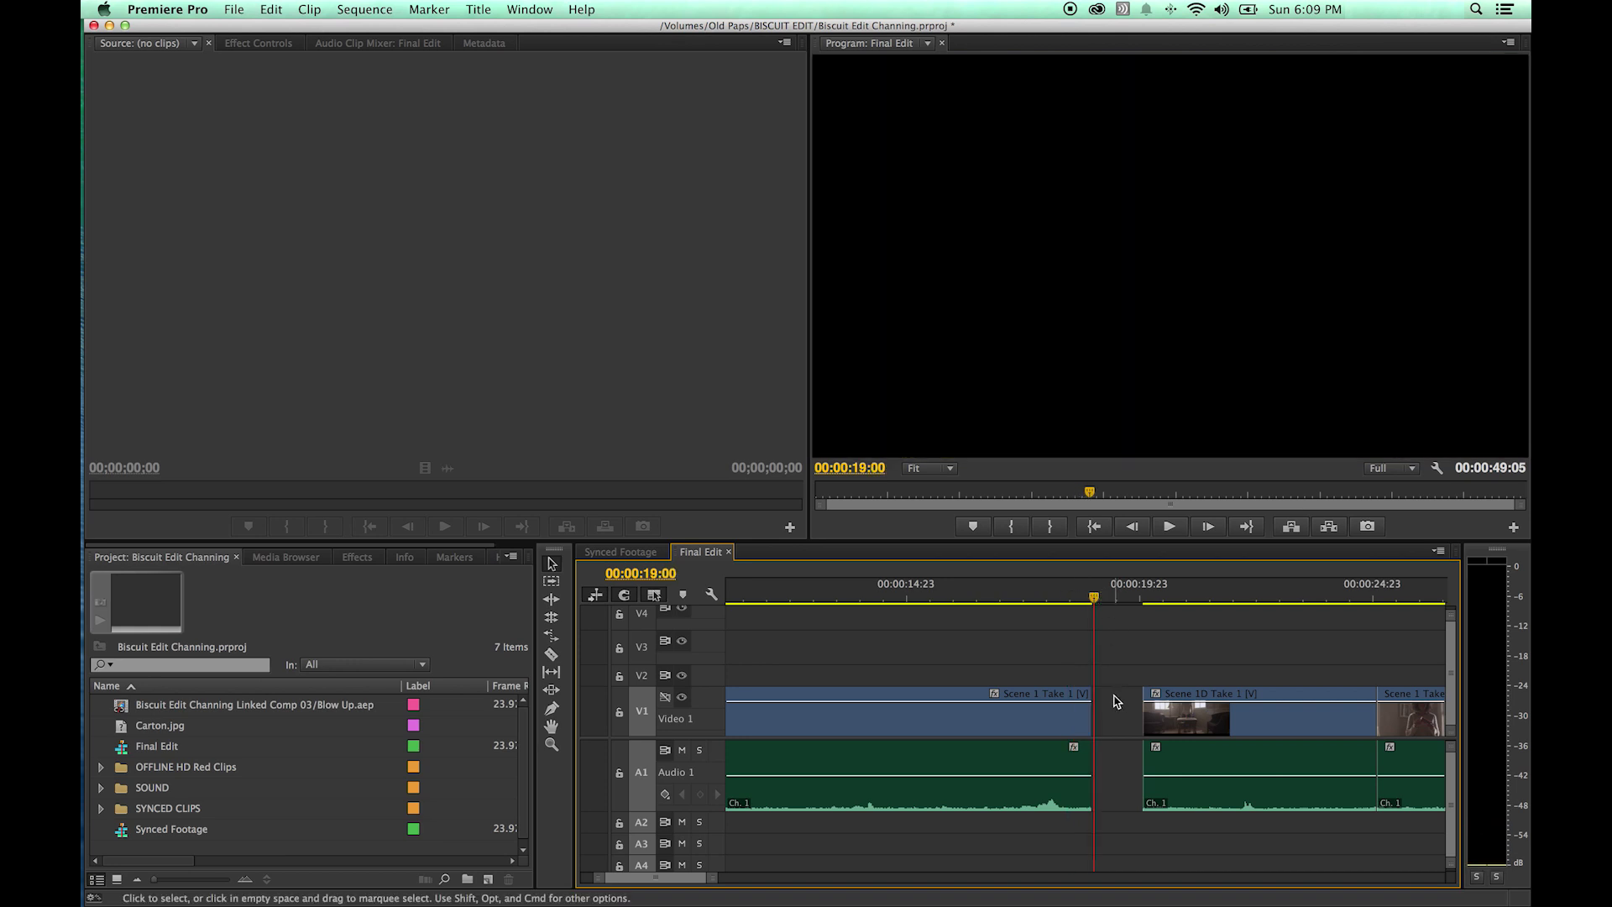
key("j")
key("k")
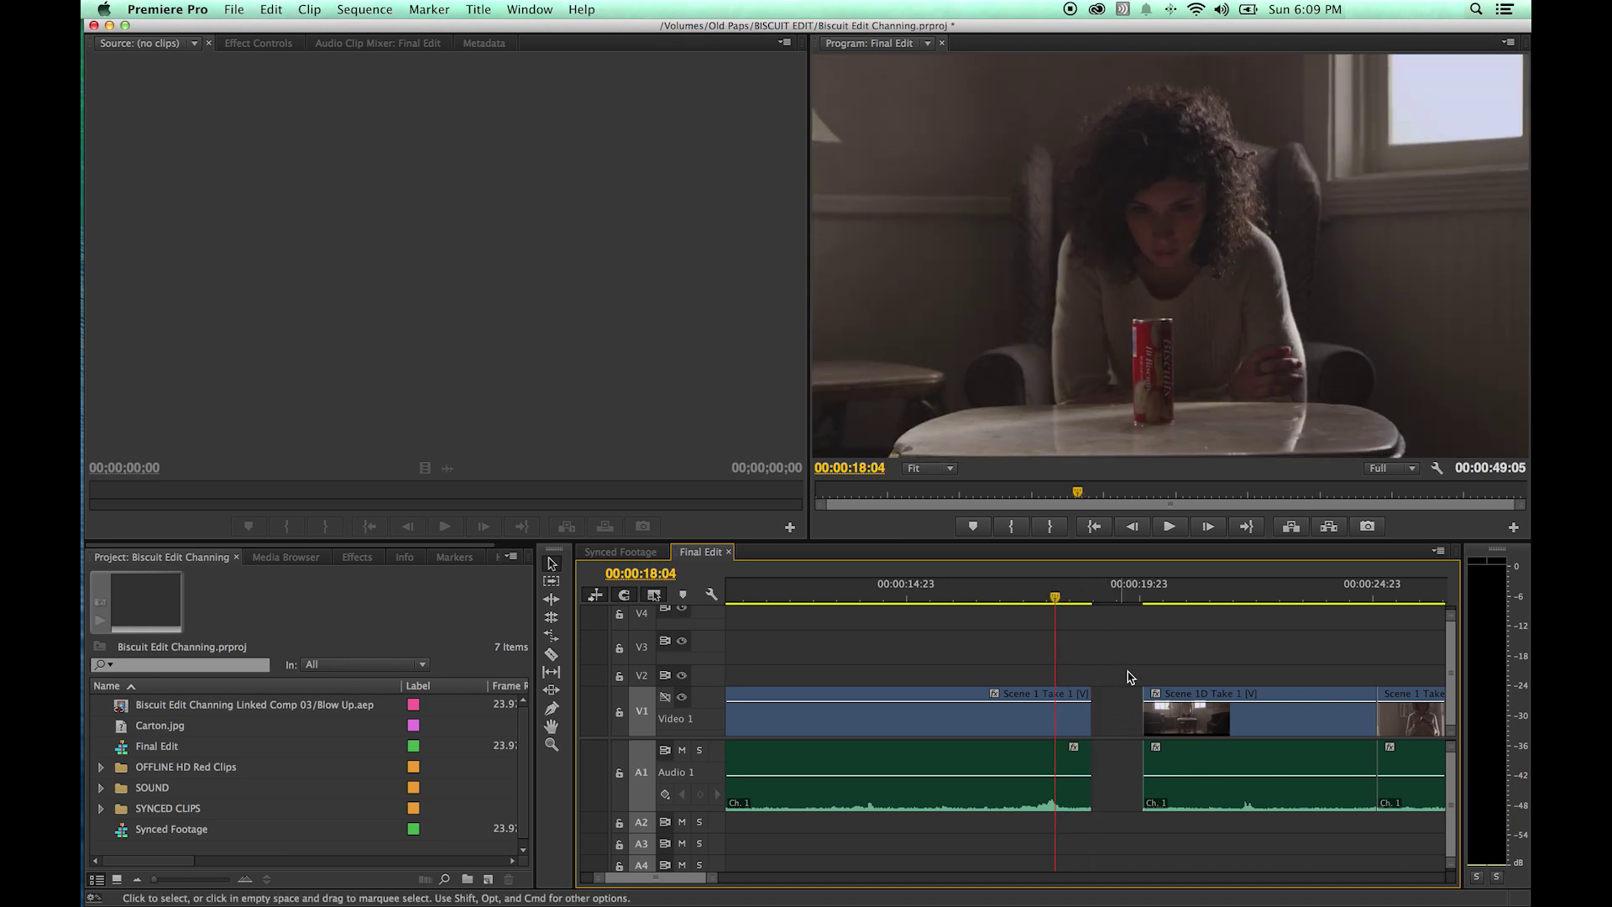
Step: Ripple delete the gap before Scene 1D Take 1, then undo back to the original cut
left_click(1128, 716)
key("Delete")
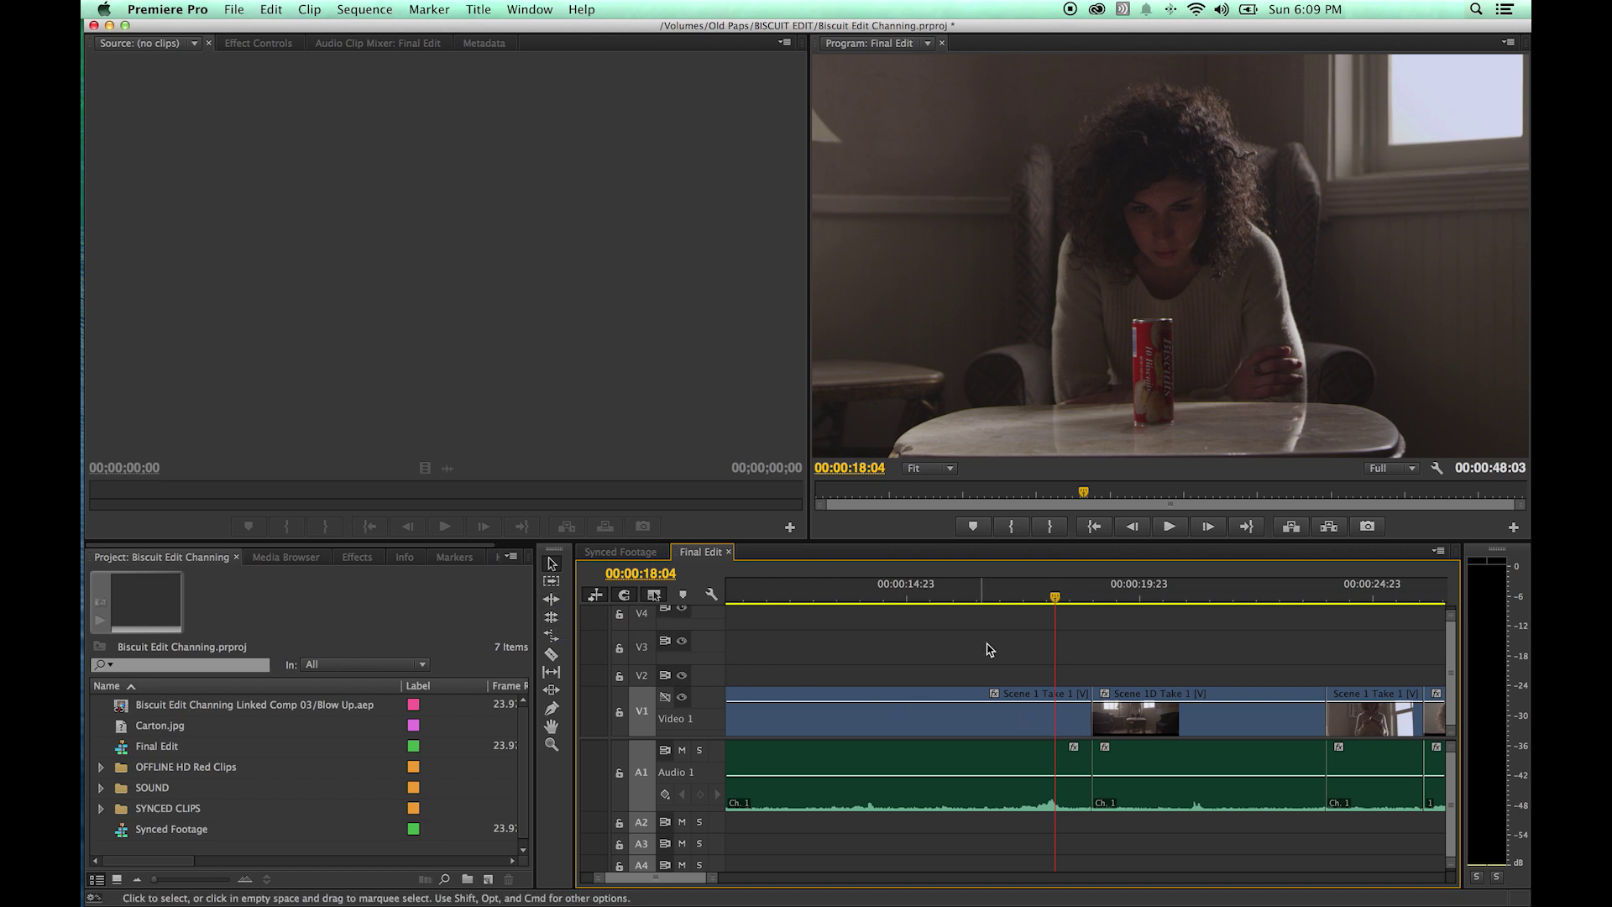
key("super+z")
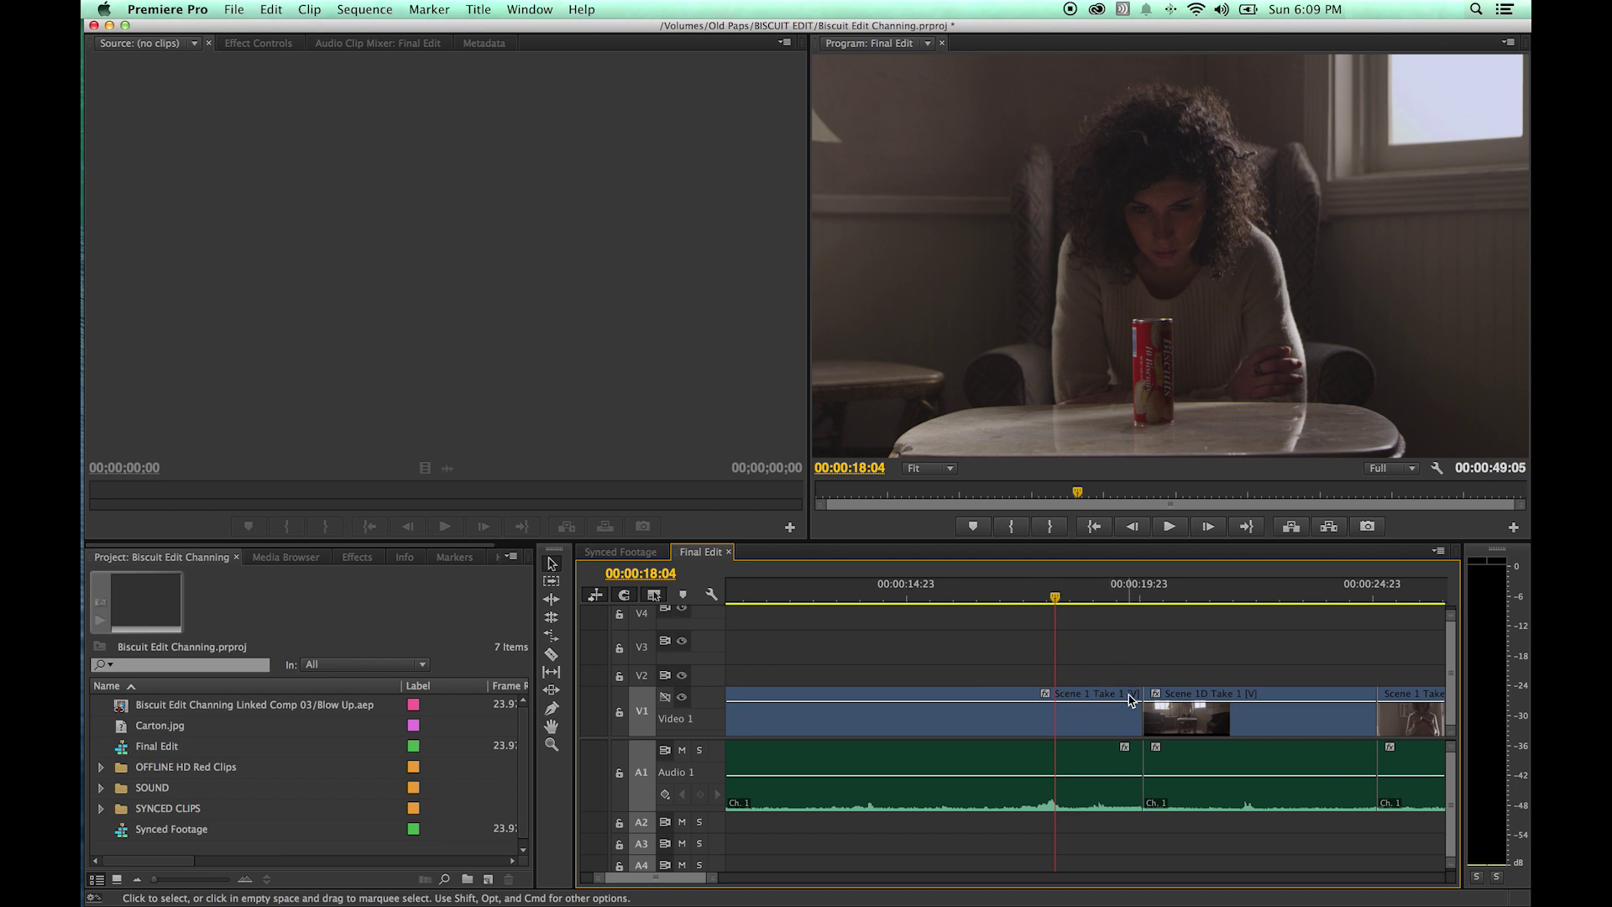
left_click(553, 601)
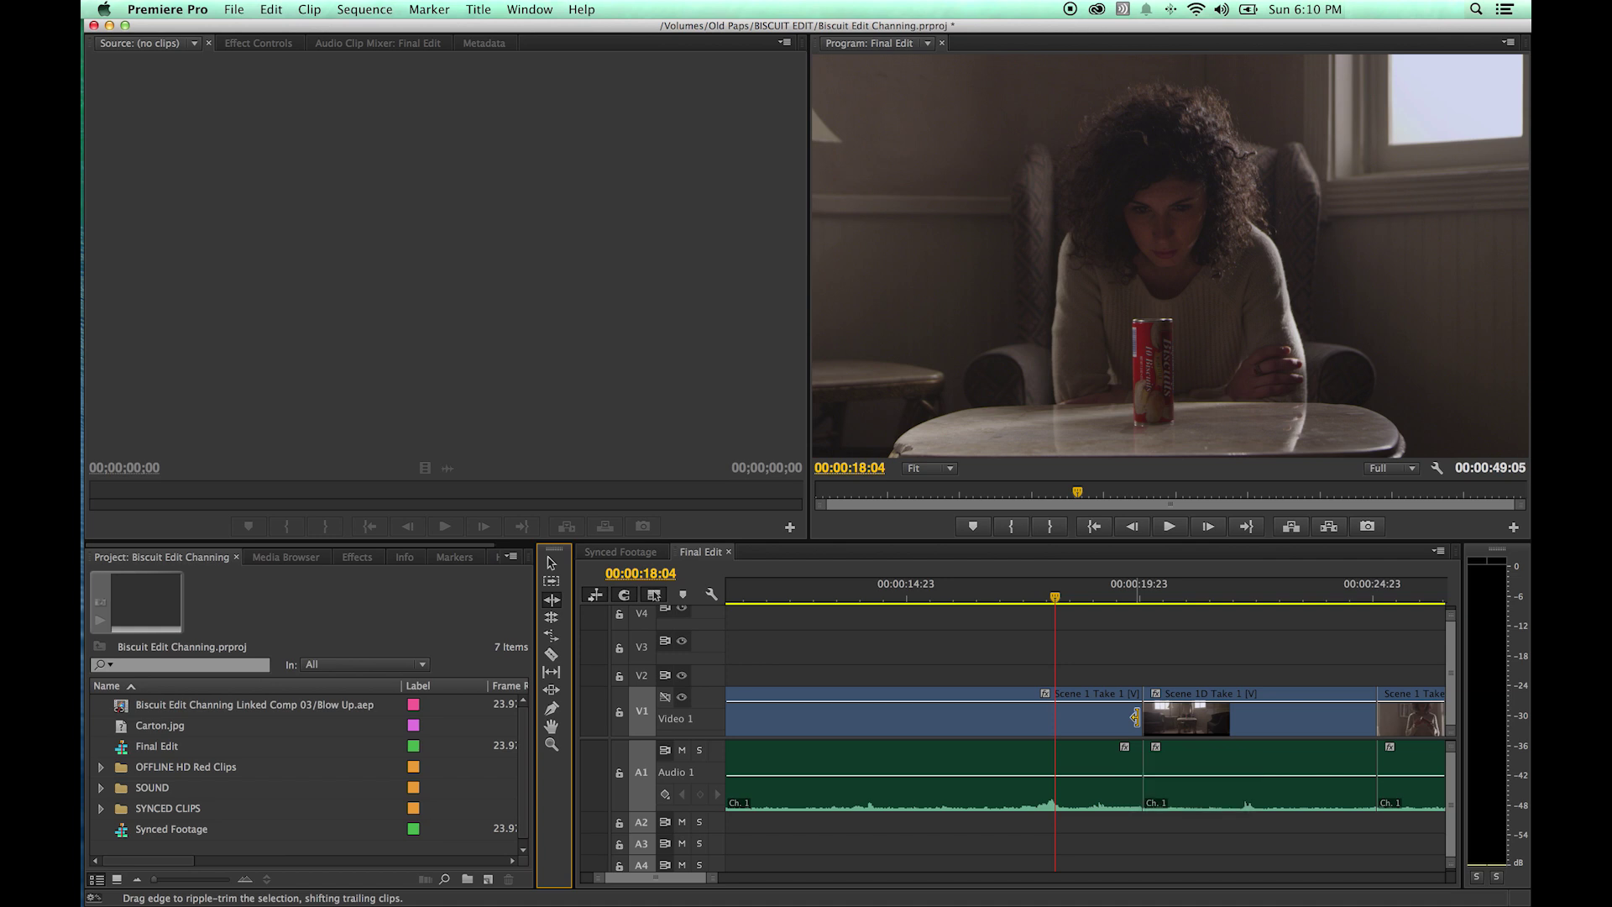
Step: Ripple-trim Scene 1 Take 1's end back 1:05 so later clips close up, then undo it
left_click_drag(1135, 716, 1103, 715)
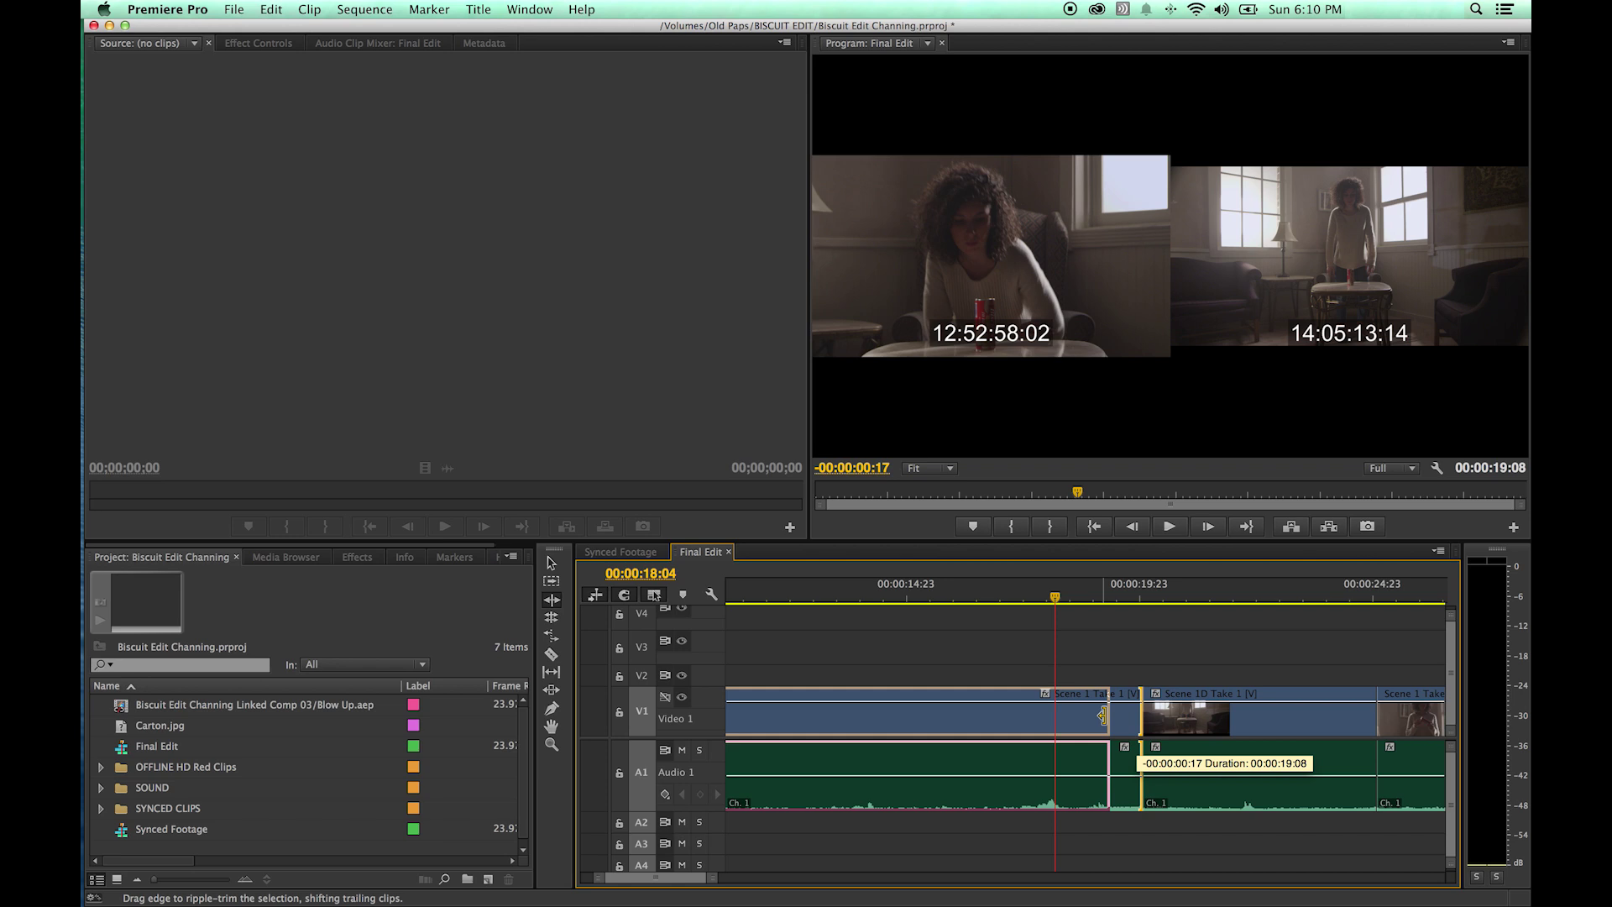
left_click_drag(1103, 714, 1081, 716)
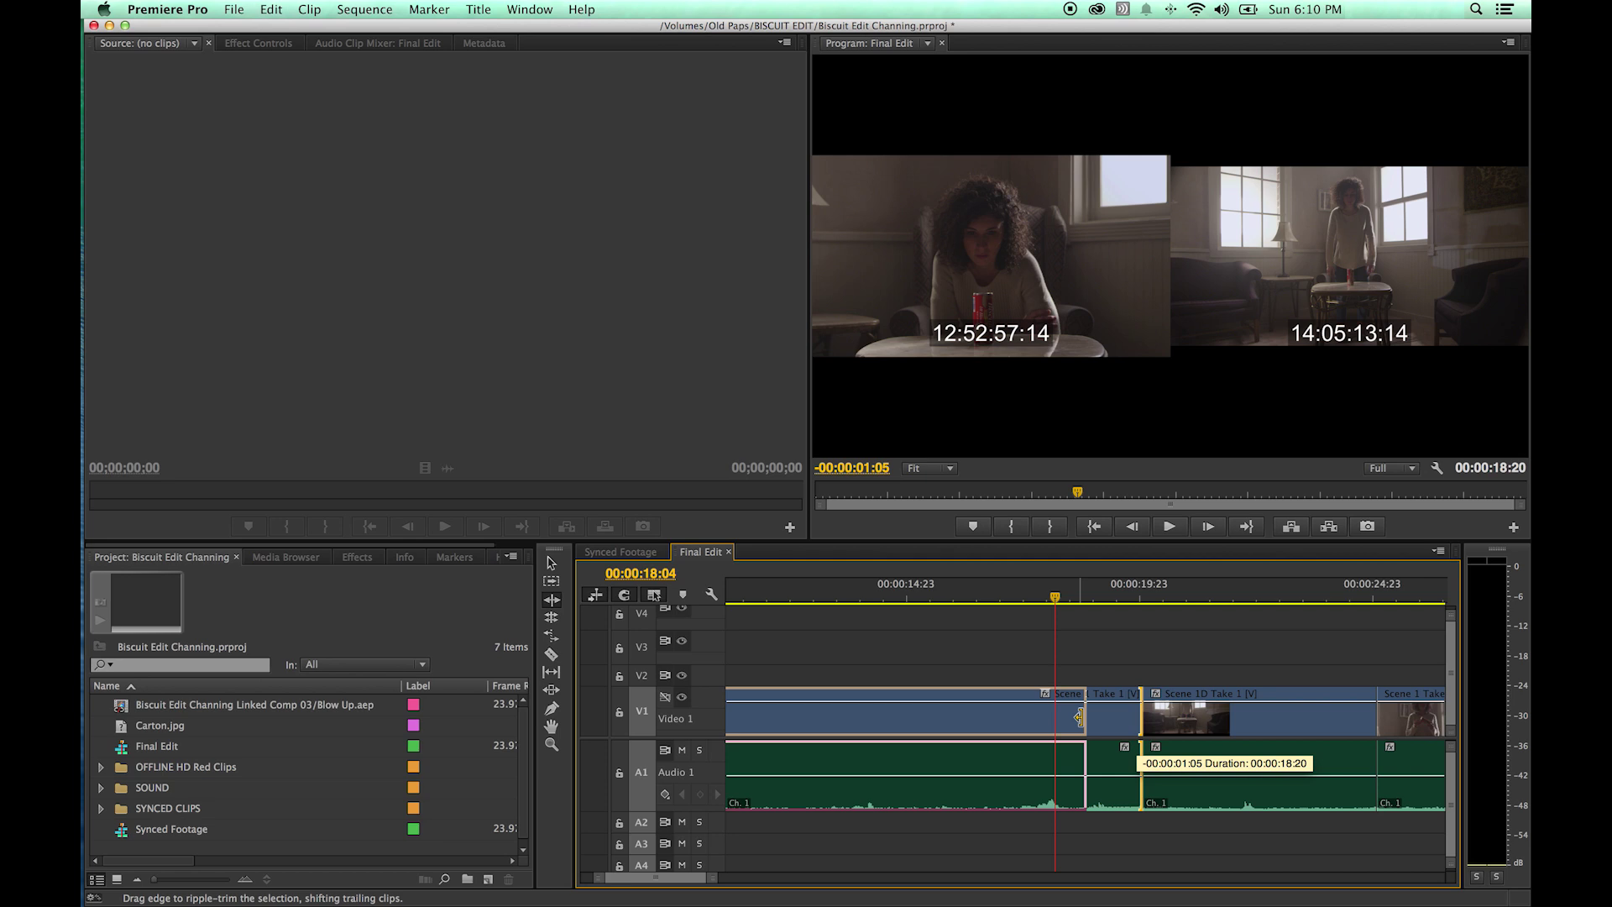
left_click_drag(1080, 716, 1131, 724)
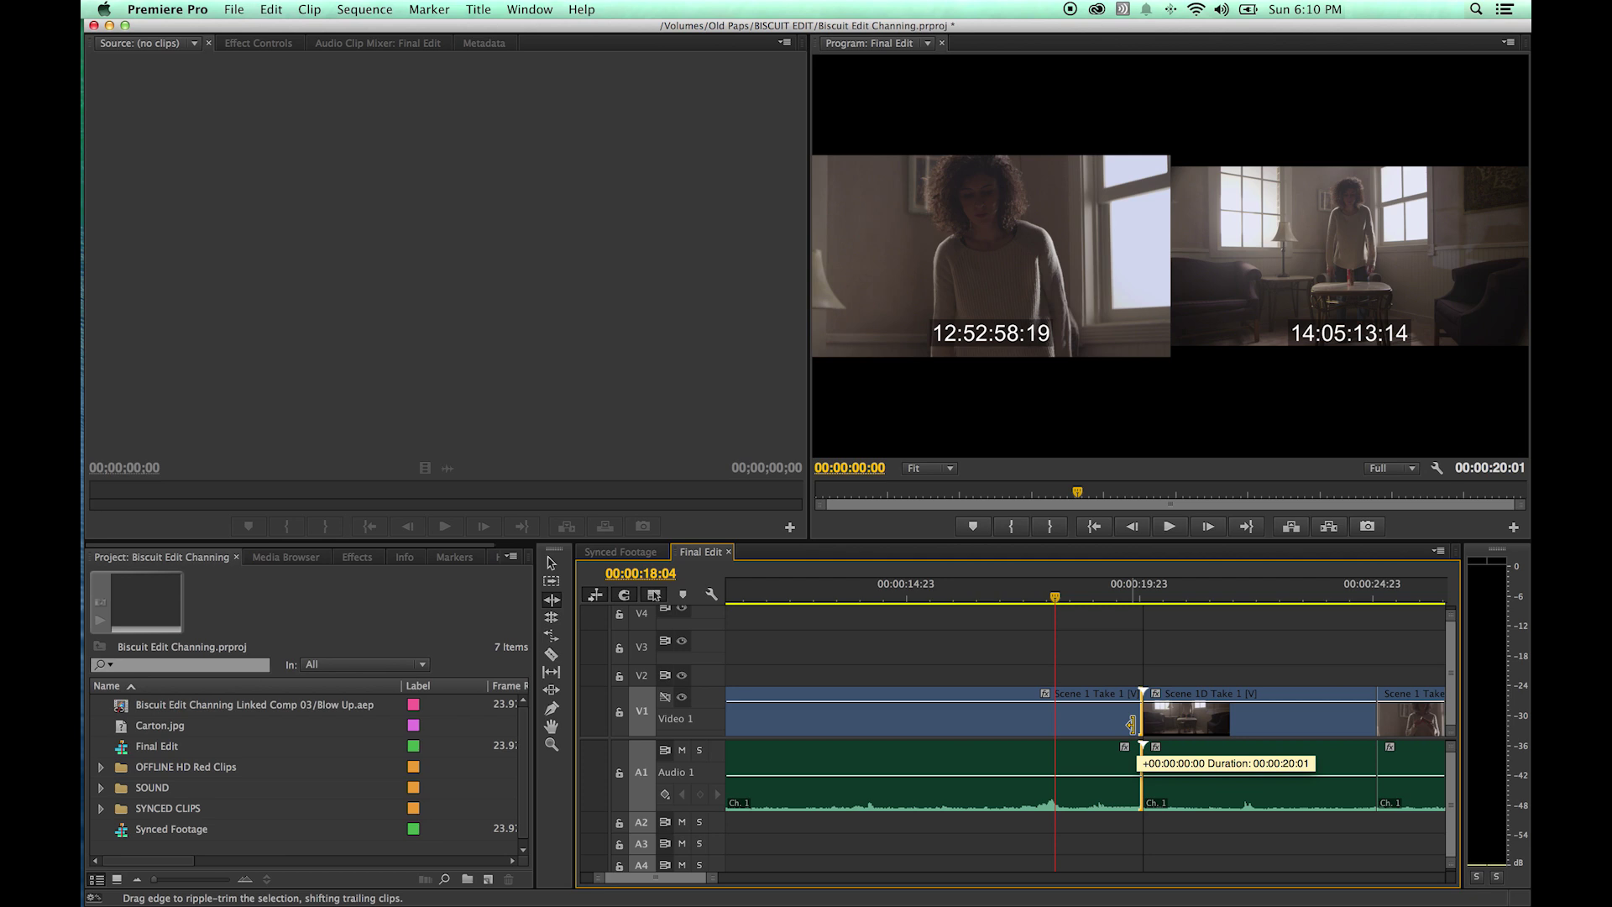
left_click_drag(1127, 724, 1078, 720)
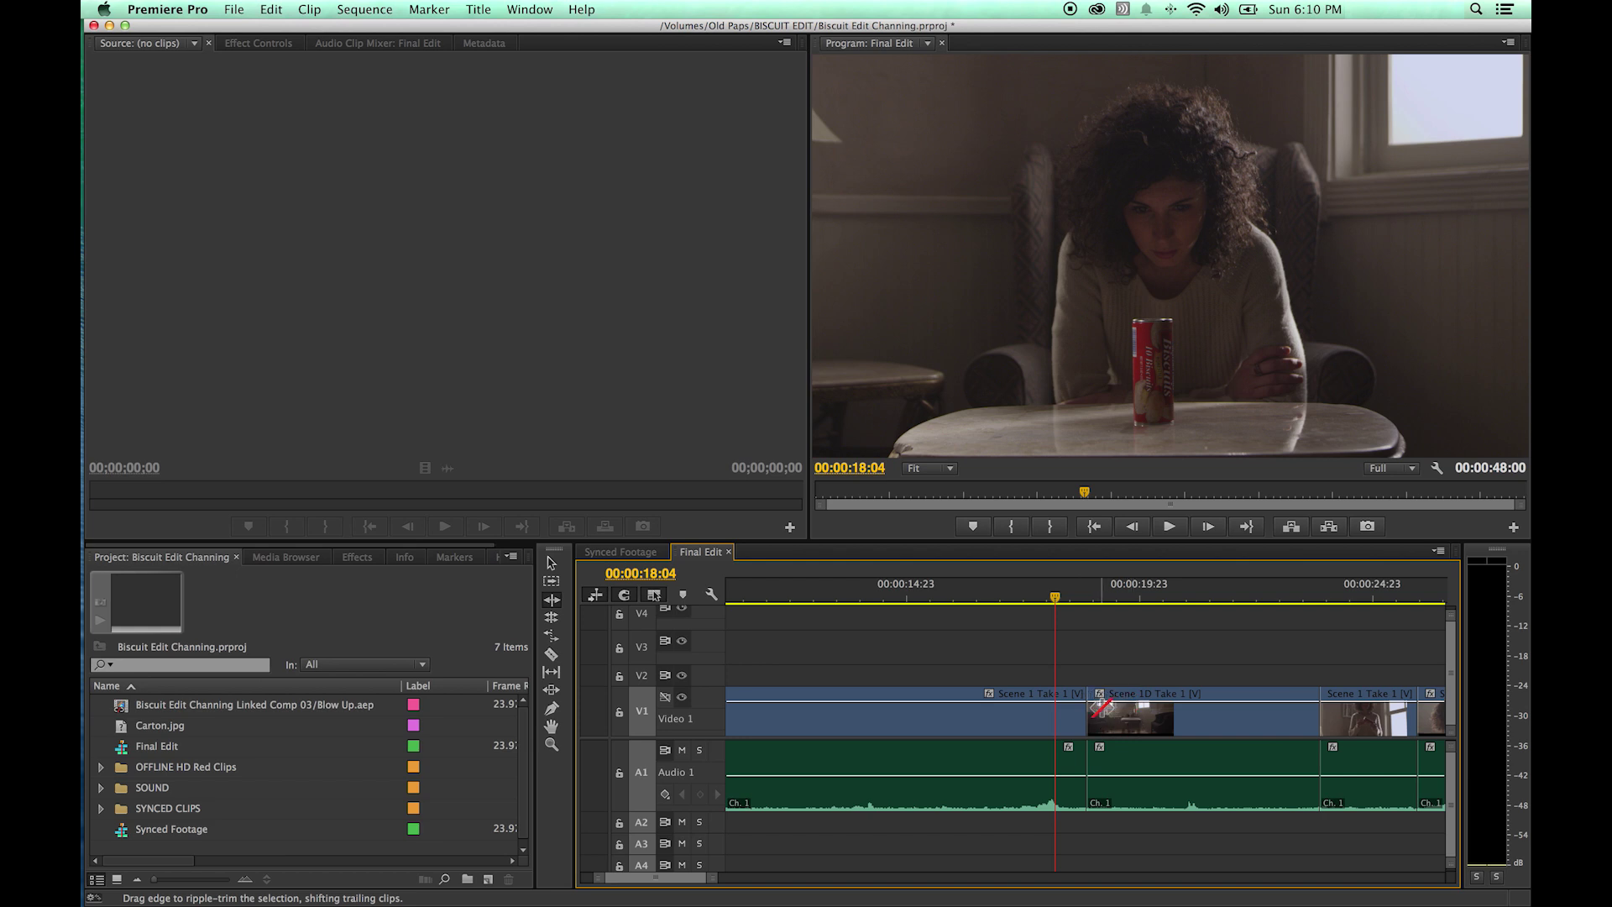
key("super+z")
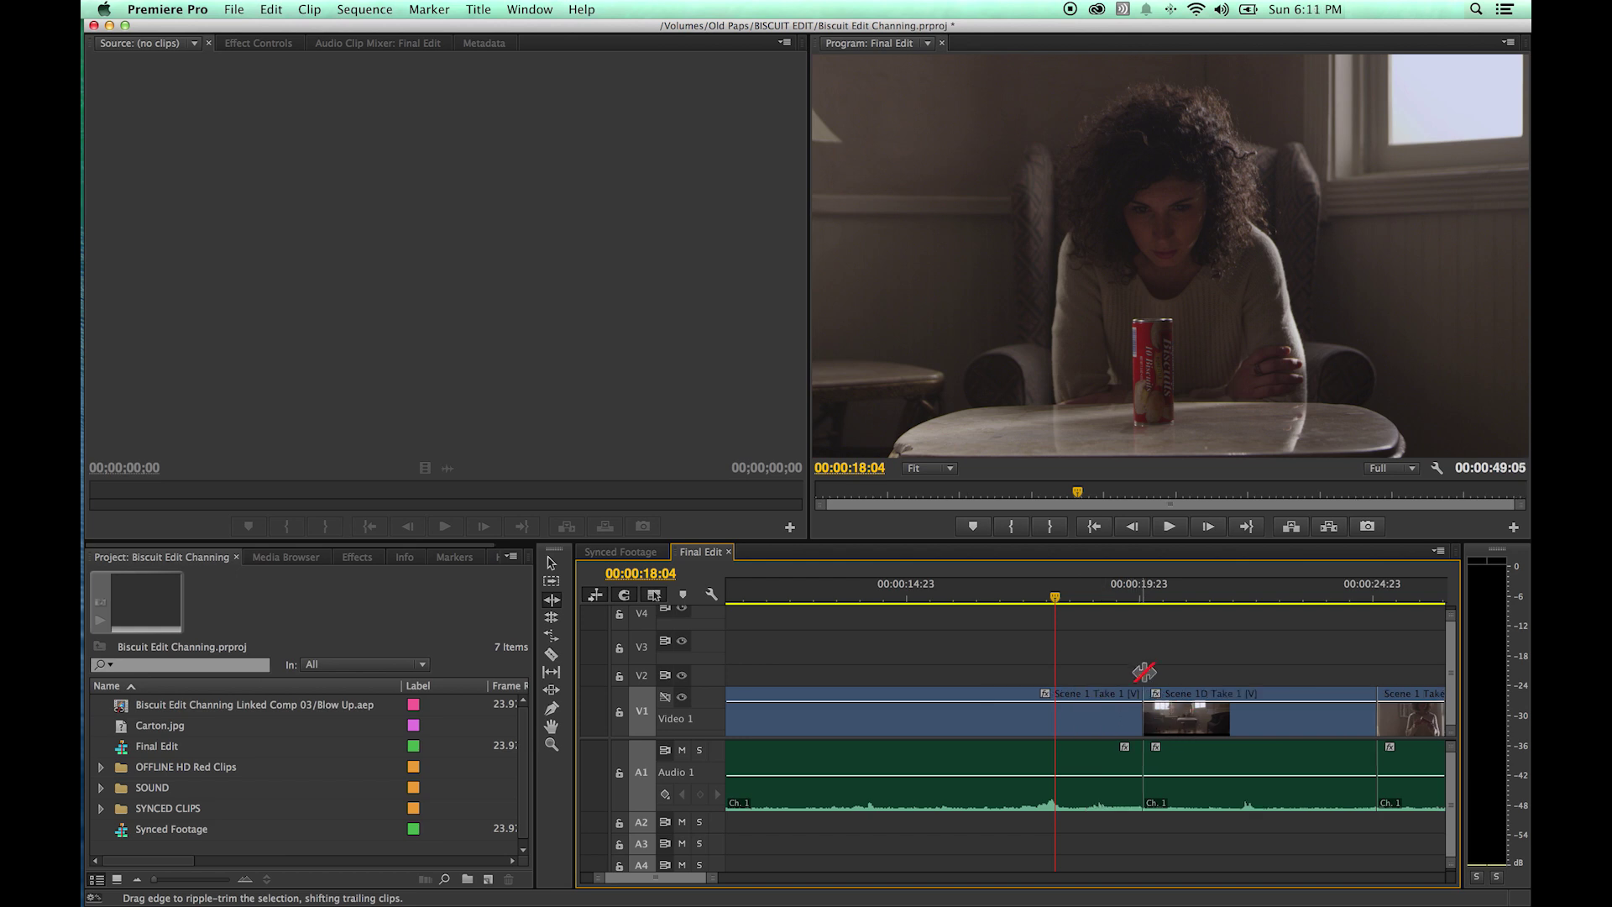
Step: Ripple-drag Scene 1D Take 1's in-point, extending it 1:05 then trimming back to a 49:05 sequence
left_click_drag(1133, 590, 1189, 600)
mouse_move(1152, 714)
left_mouse_down()
mouse_move(1183, 716)
mouse_move(1152, 714)
left_mouse_up()
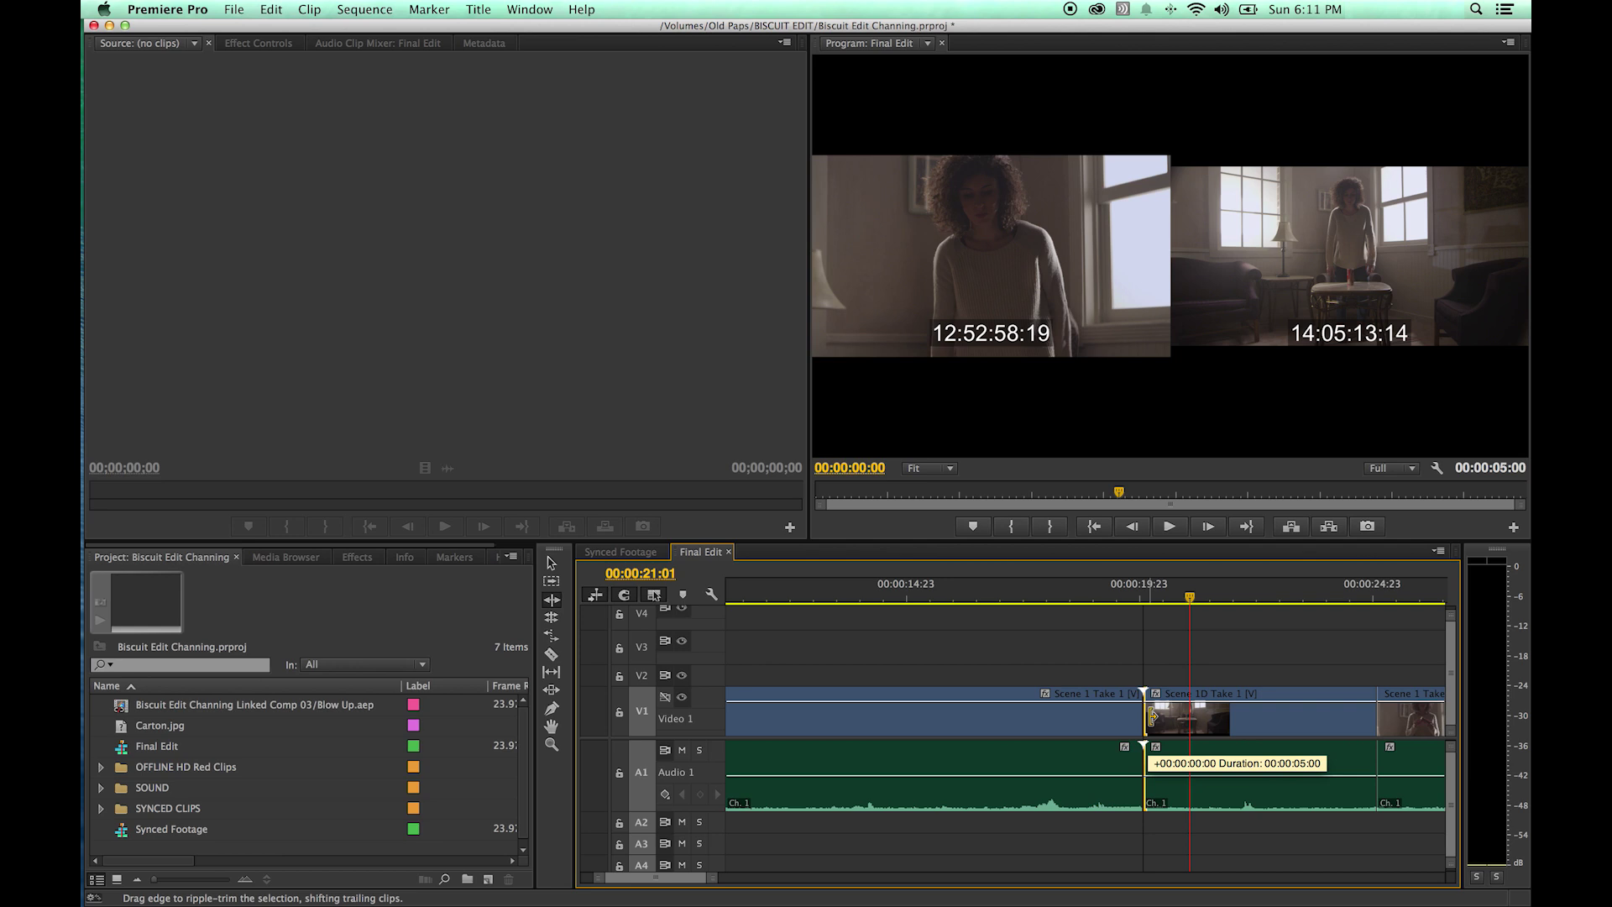
left_click_drag(1152, 715, 1196, 715)
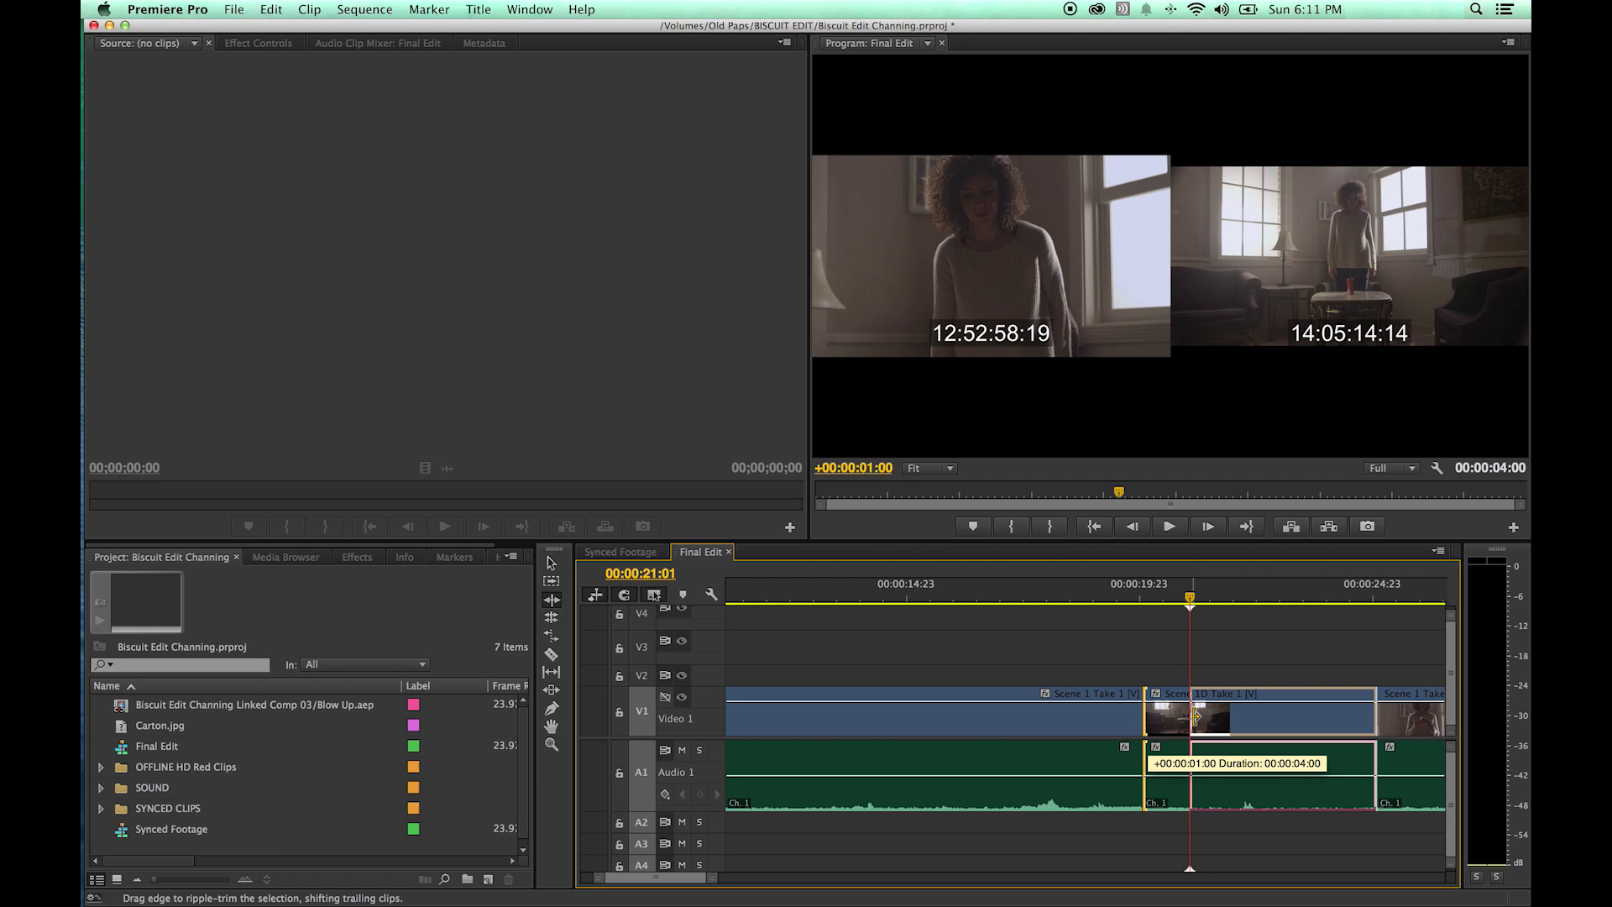
left_click_drag(1196, 716, 1094, 710)
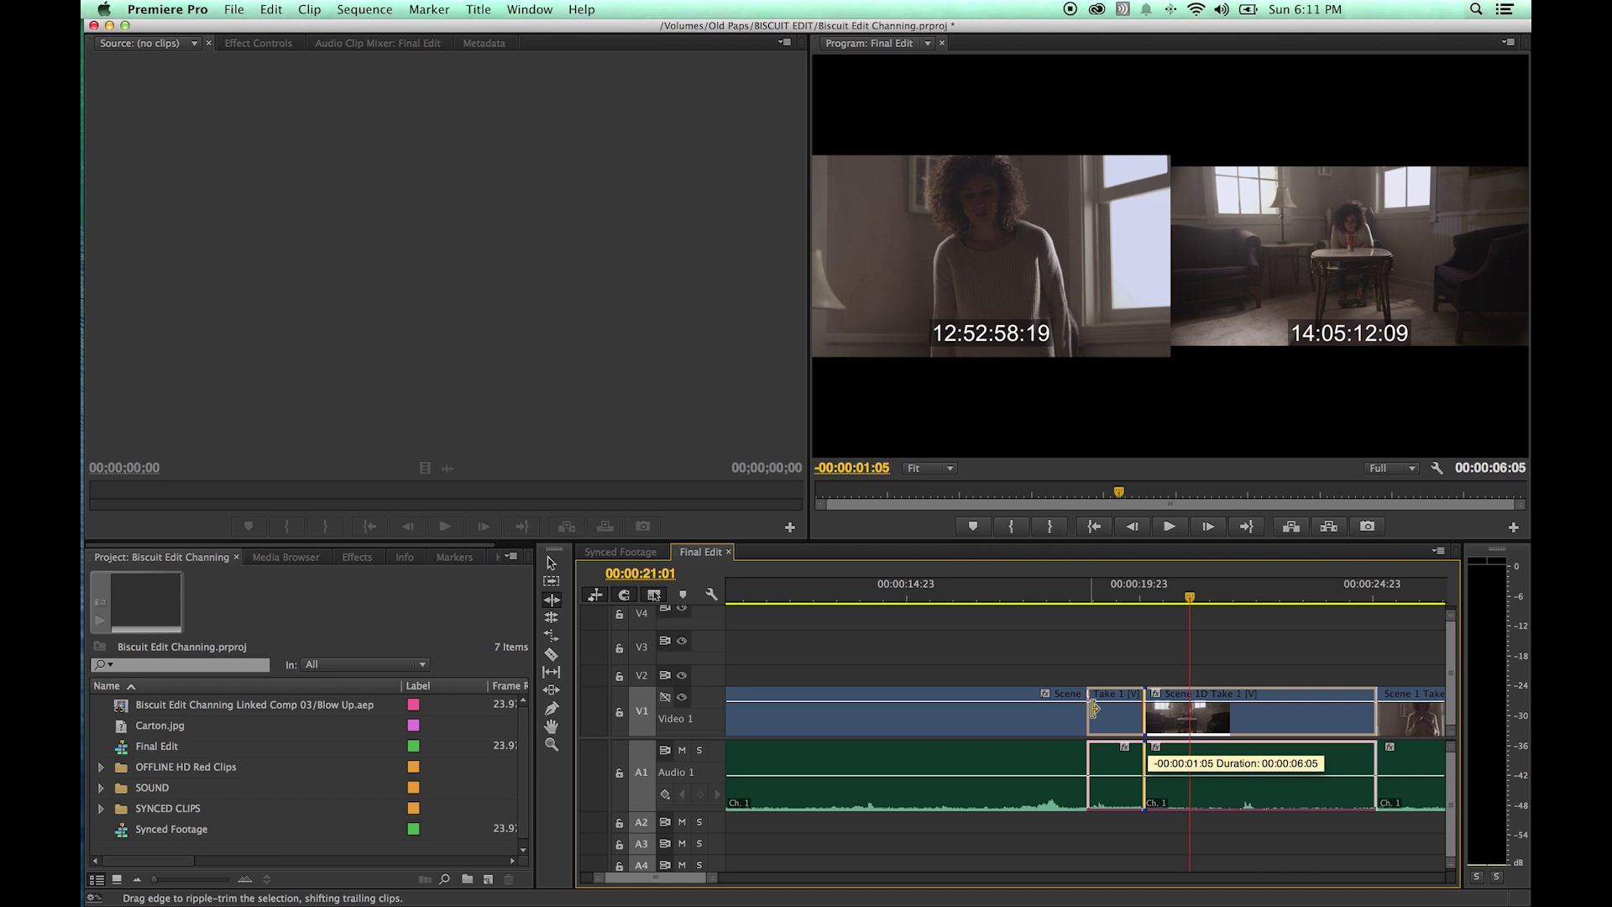
left_click_drag(1094, 707, 1095, 708)
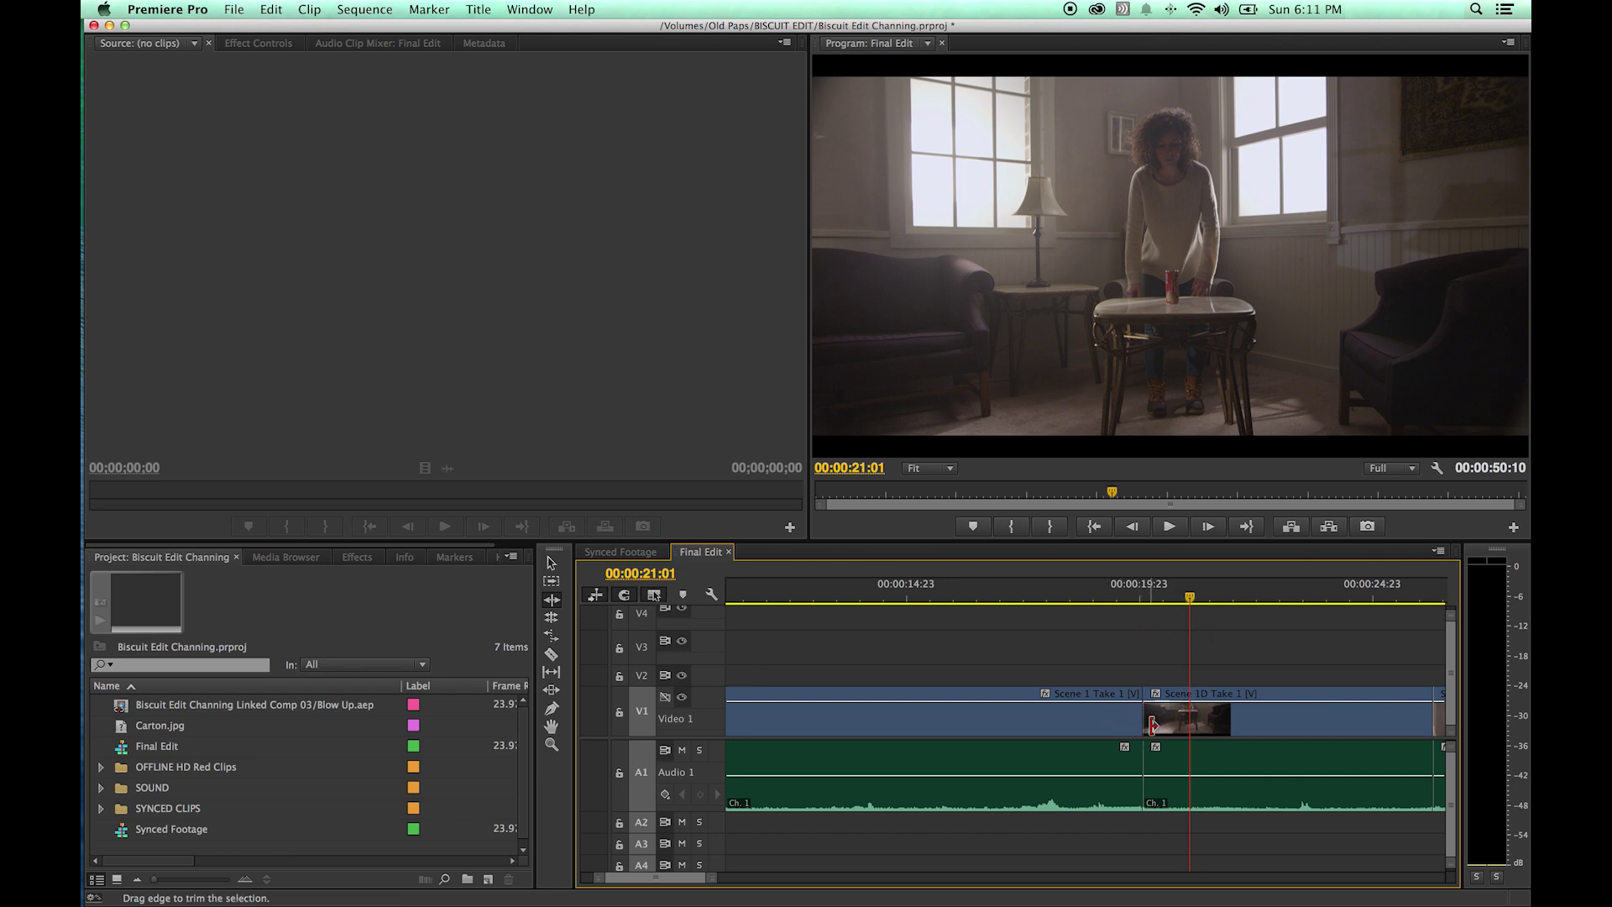
left_click_drag(1152, 724, 1175, 722)
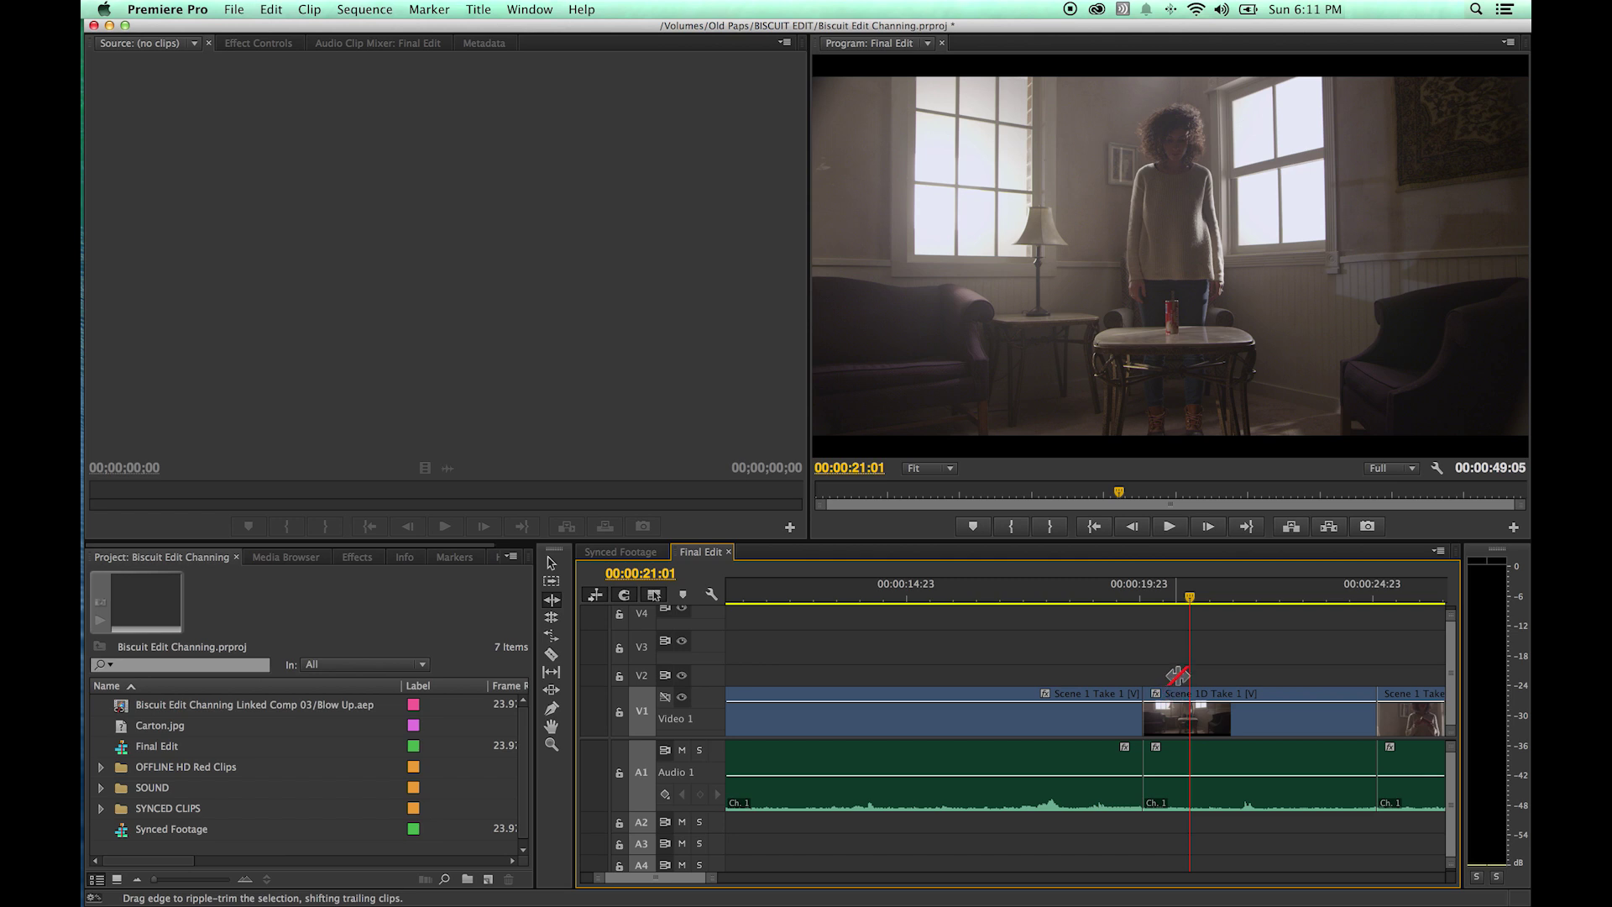
Step: Push Scene 1D and all later clips about 2:19 later with Track Select Forward, then deselect
key("a")
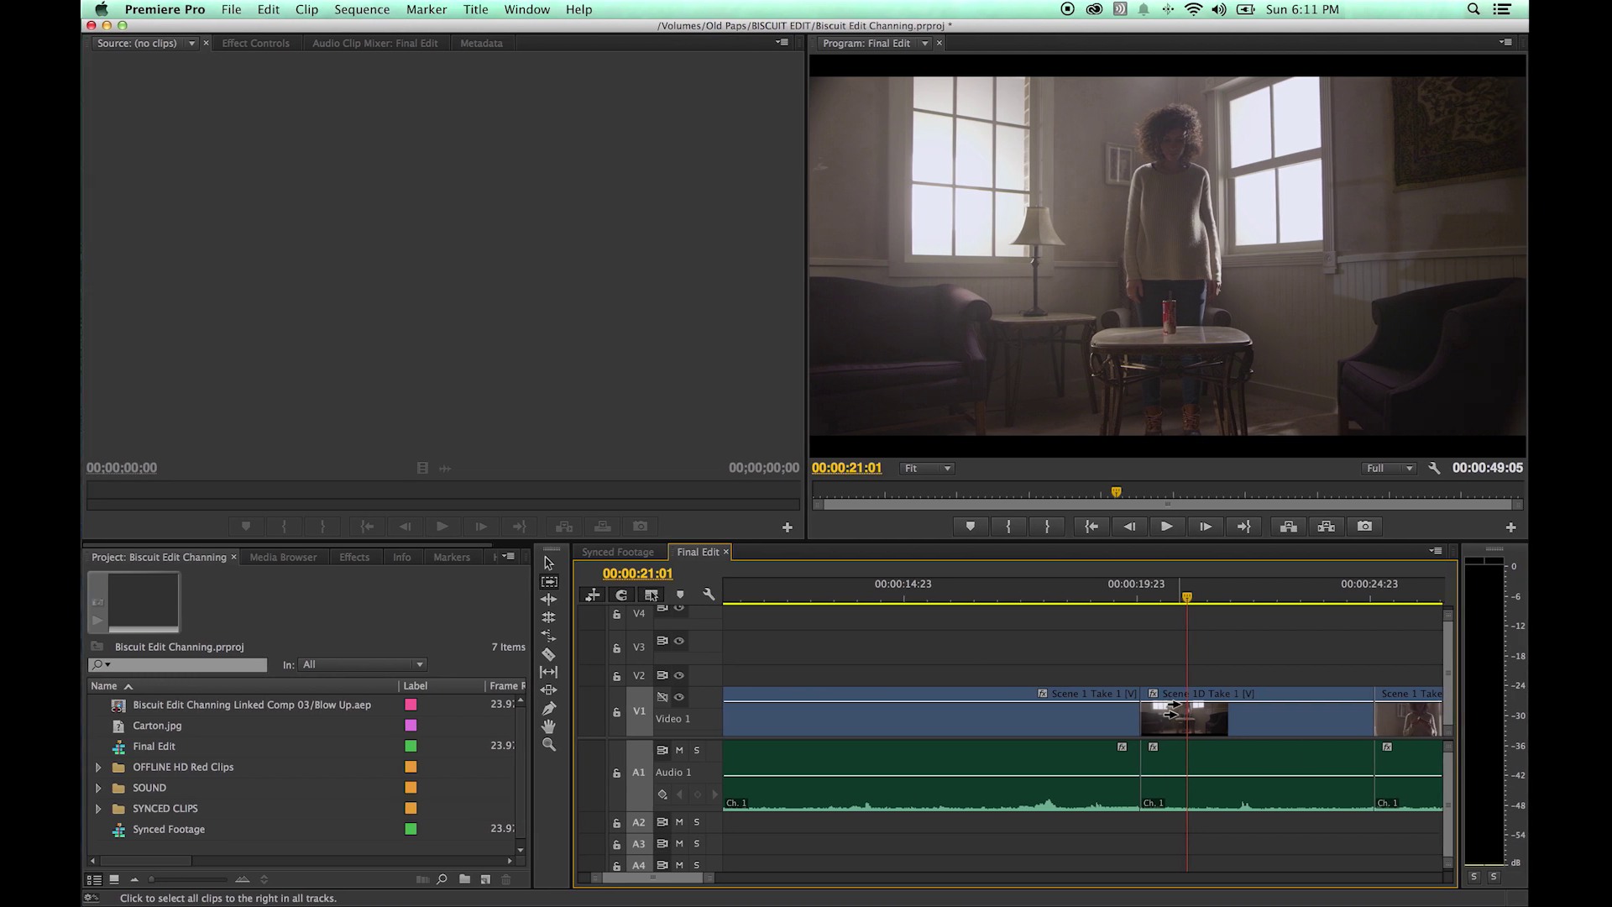
left_click_drag(1183, 718, 1320, 720)
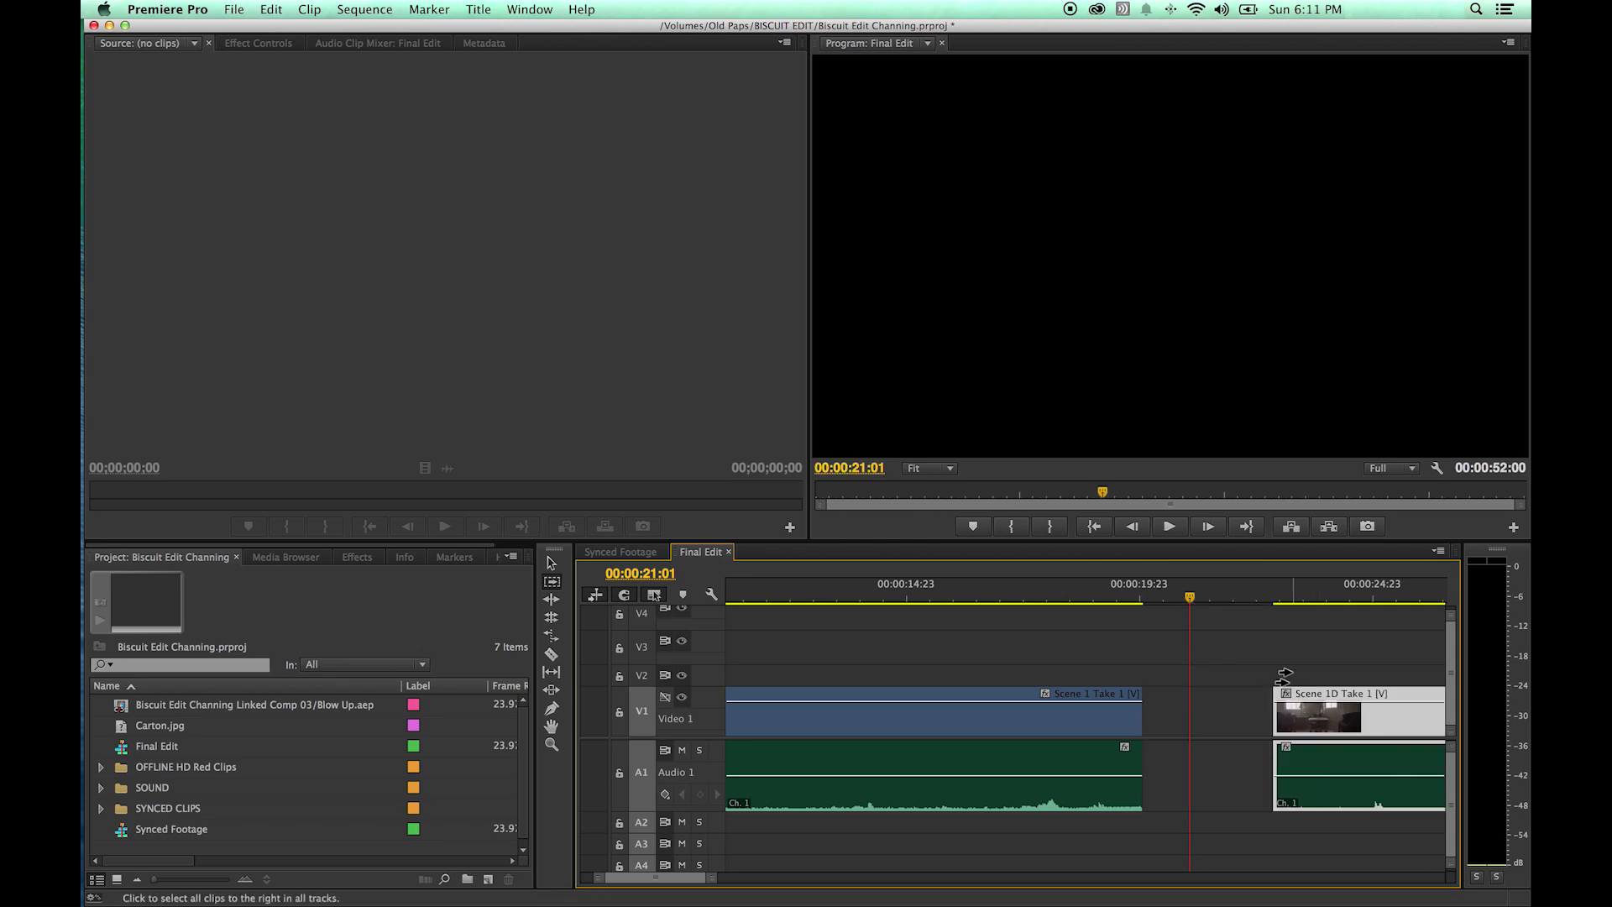
key("v")
left_click(1275, 678)
Step: Remove the gap, reseat Scene 1D against Scene 1, and ripple-trim its start back to 49:05
left_click_drag(1271, 714, 1205, 714)
key("Delete")
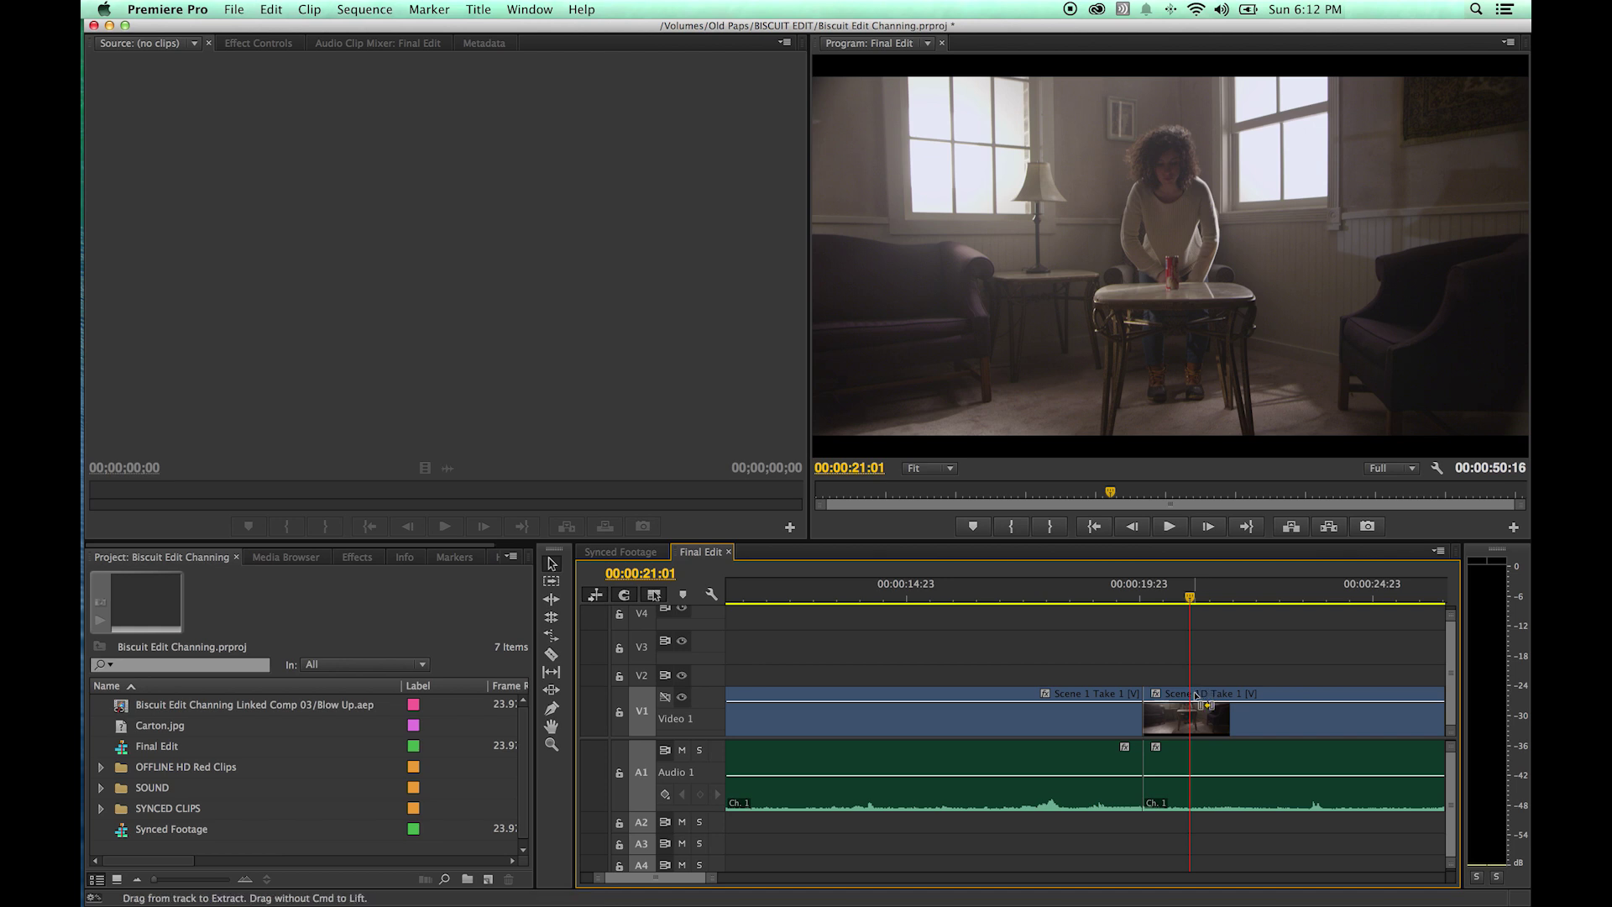
mouse_move(1163, 715)
left_mouse_down()
mouse_move(1297, 714)
mouse_move(1169, 712)
left_mouse_up()
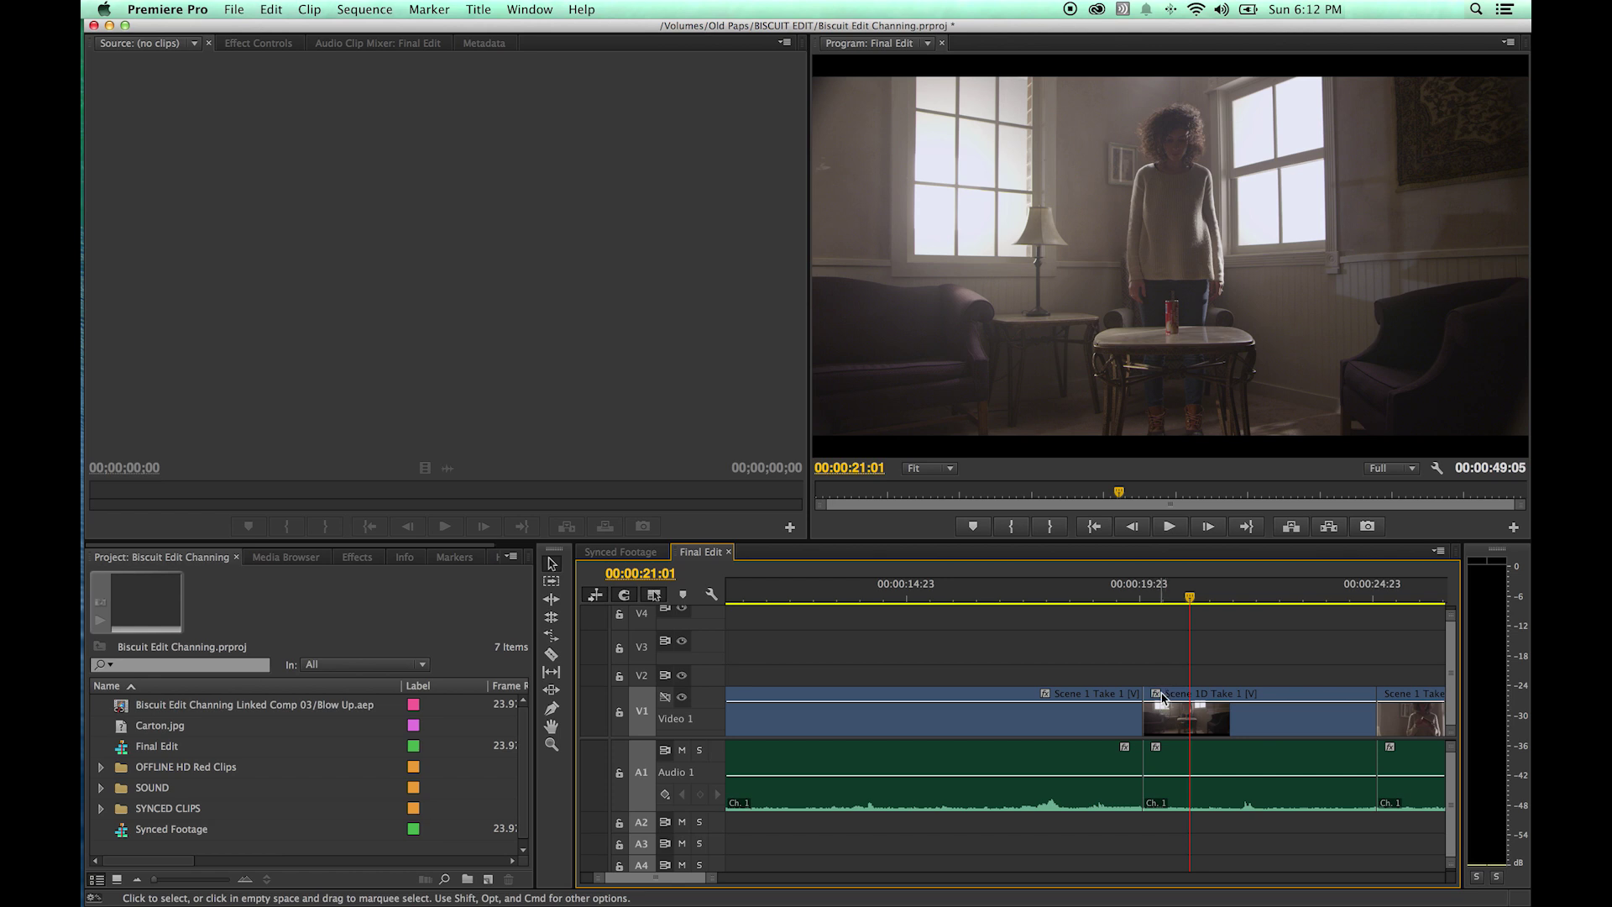
key("b")
left_click_drag(1152, 716, 1140, 715)
left_click_drag(1129, 715, 1101, 715)
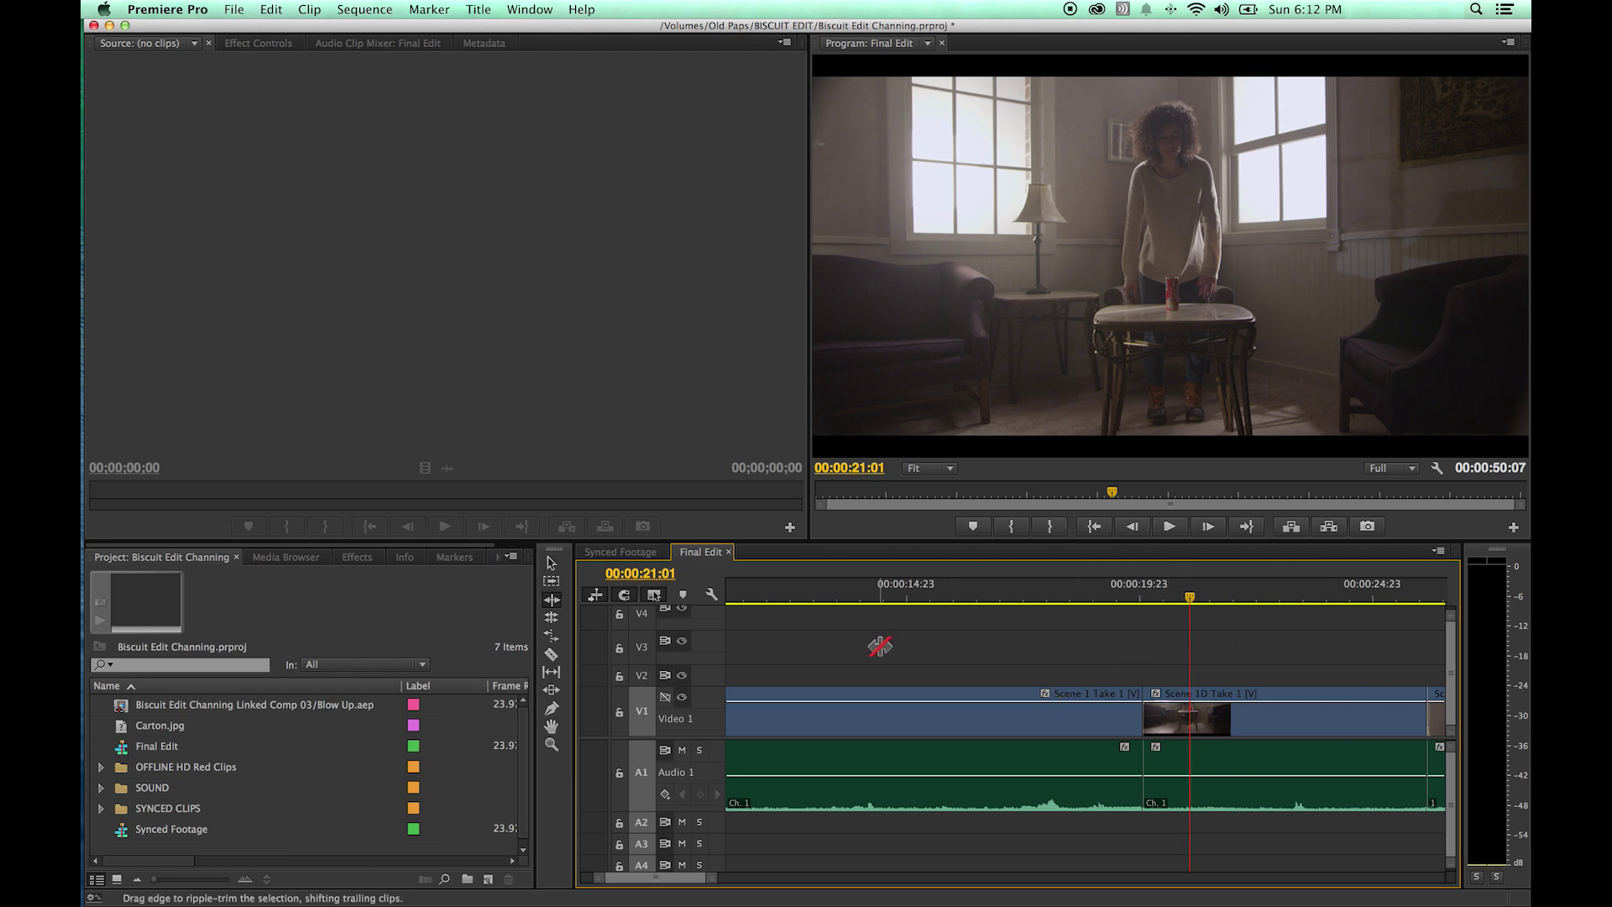
Step: Review the cut, then trim Scene 1D Take 1's start by 5 frames for a 49:17 sequence
left_click(1140, 598)
left_click_drag(1139, 598, 1078, 597)
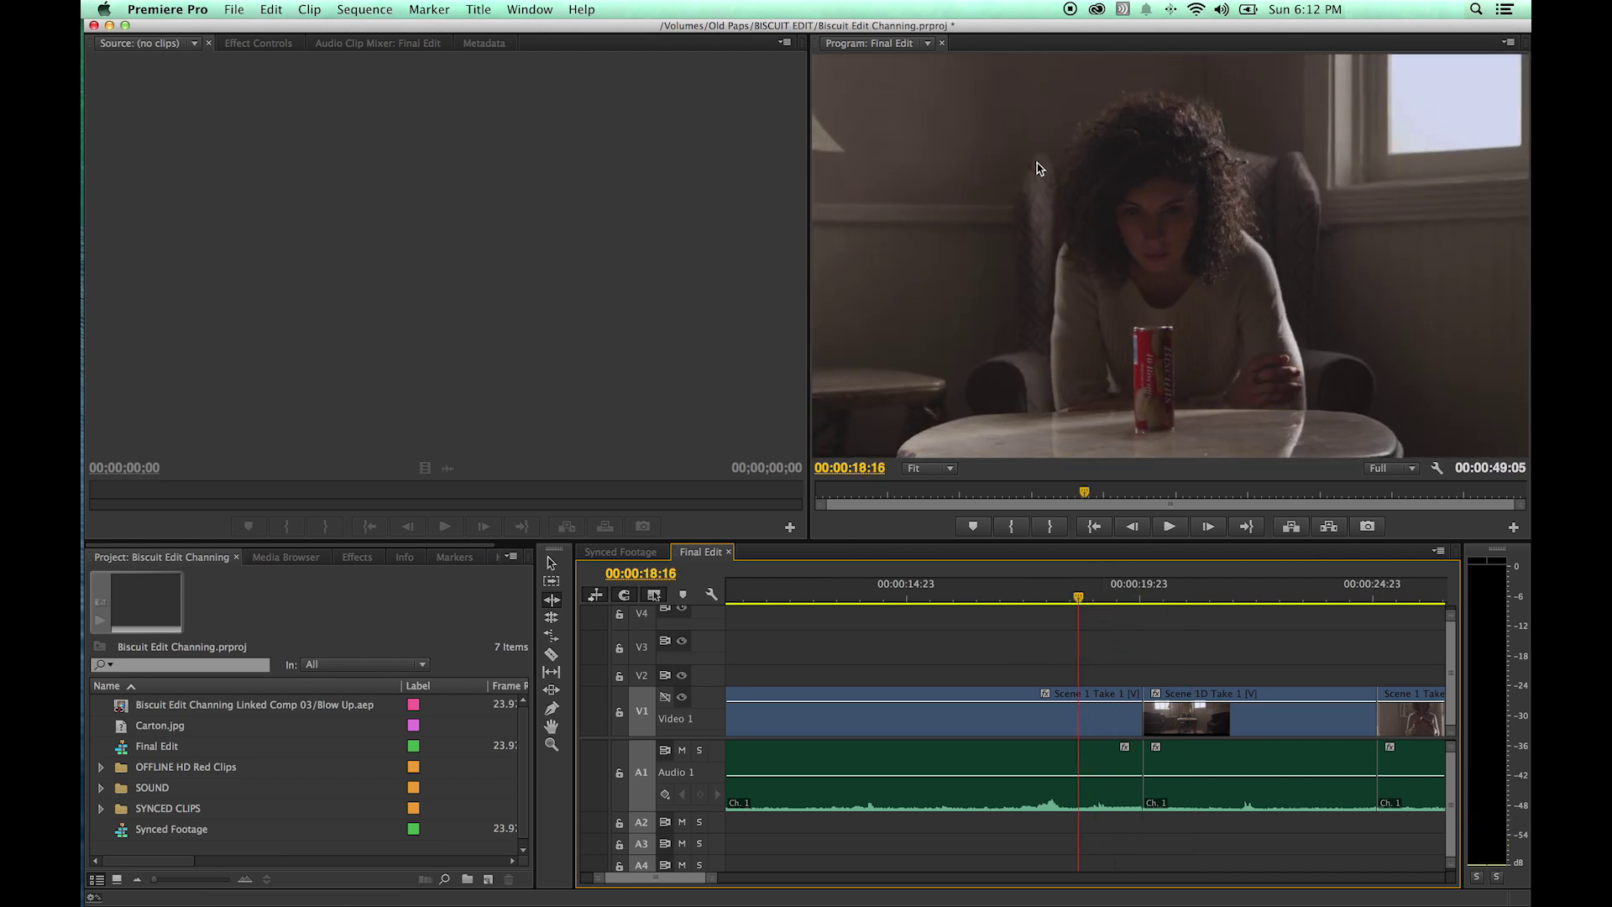
key("space")
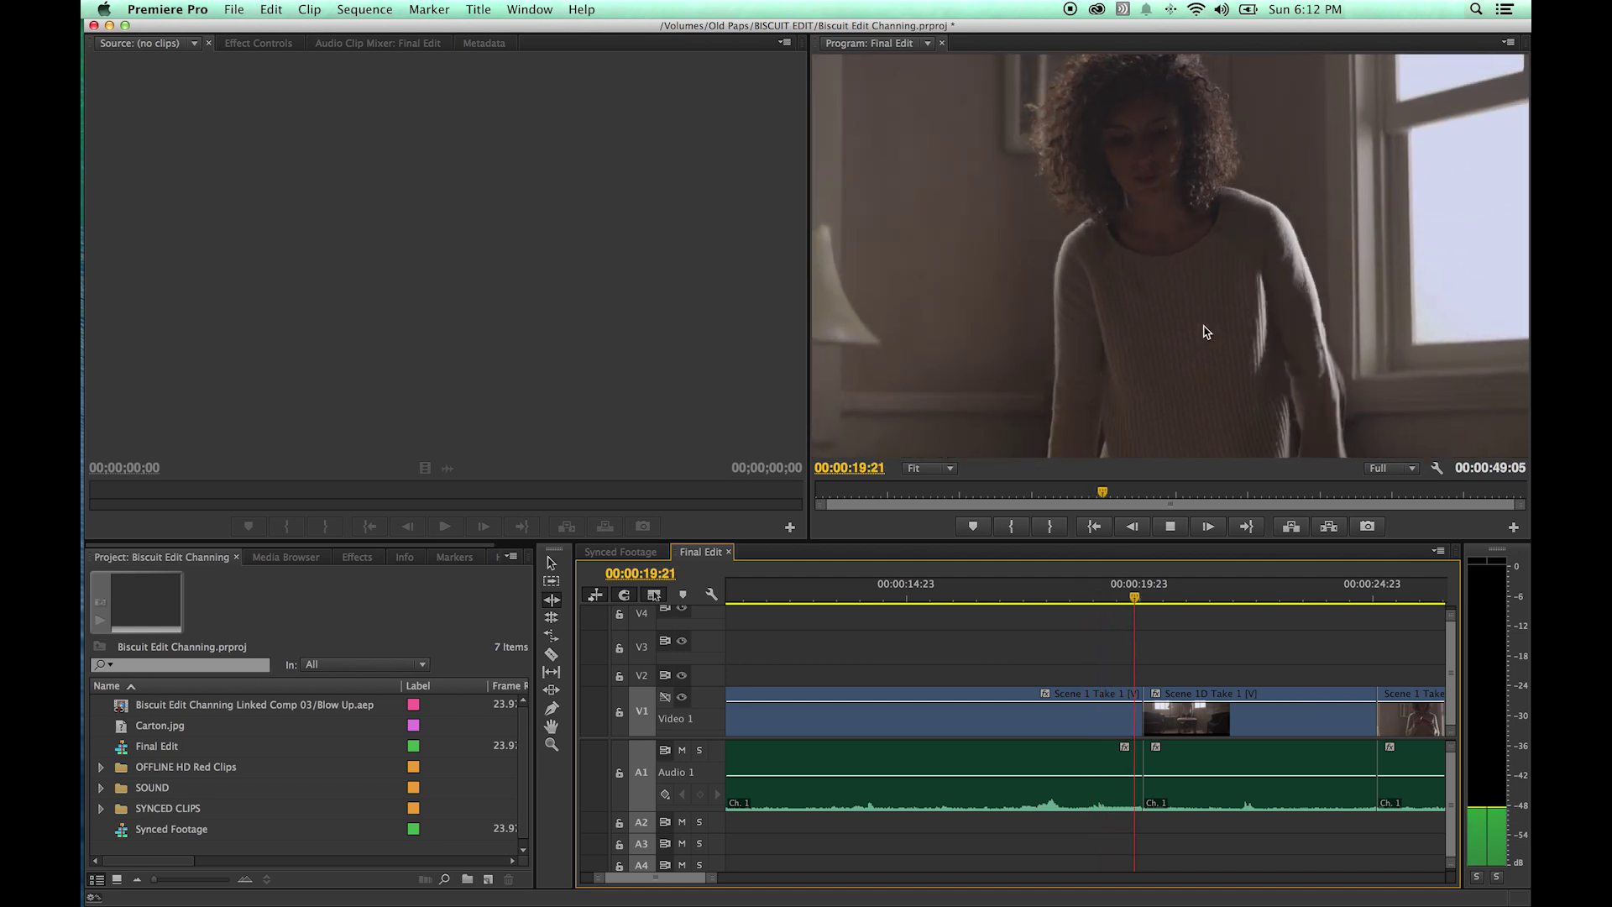
key("space")
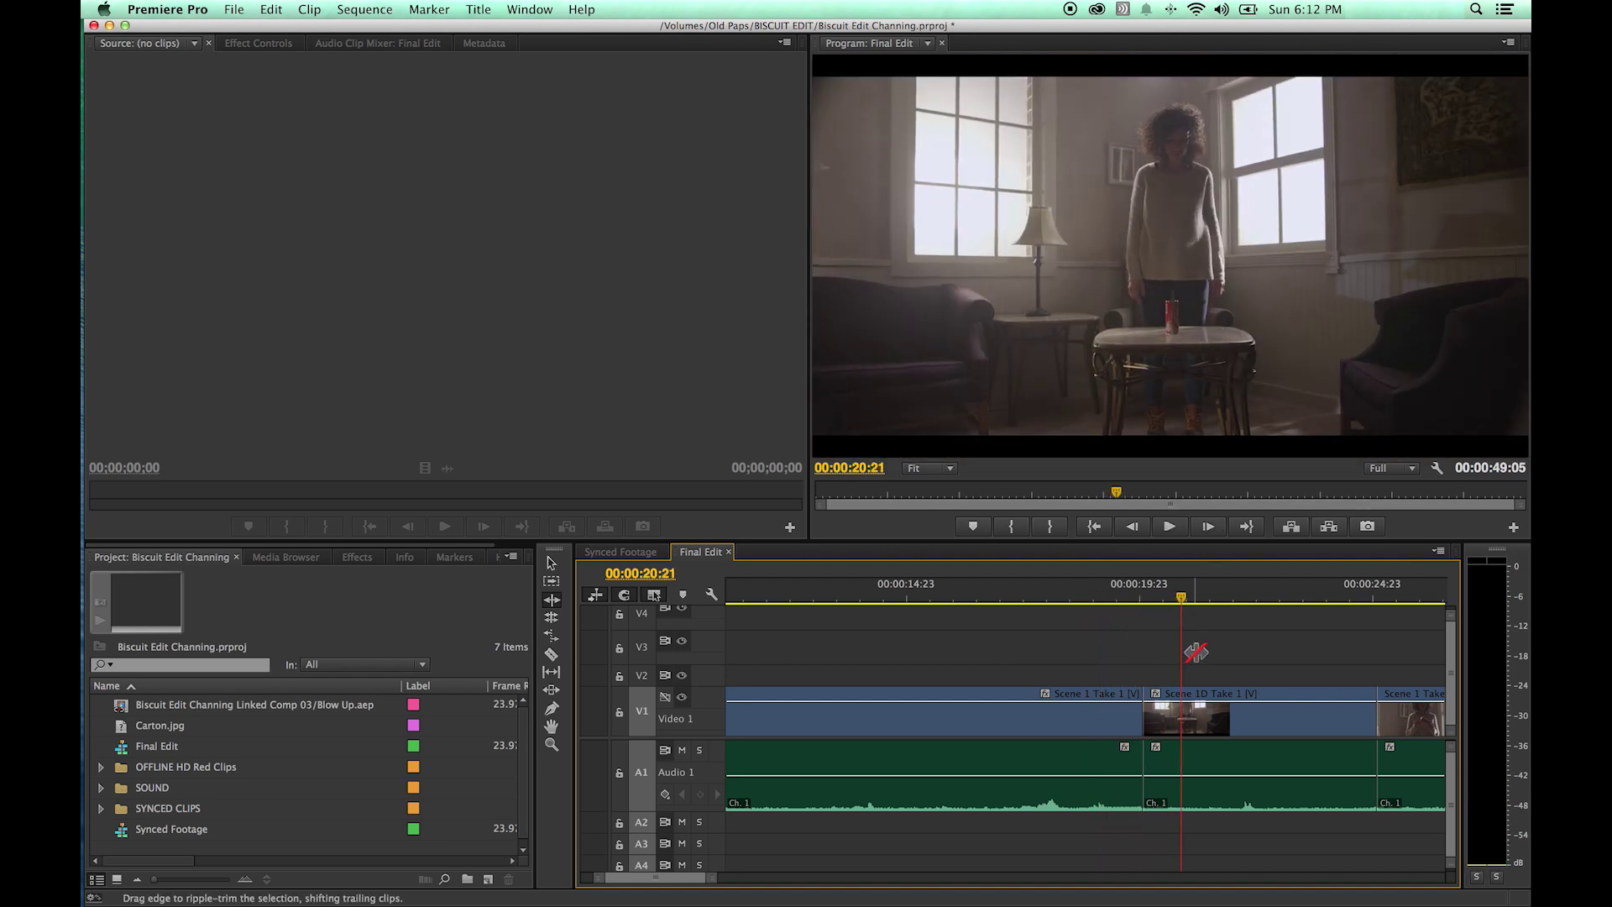
mouse_move(1180, 710)
left_mouse_down()
mouse_move(1230, 706)
mouse_move(1167, 714)
left_mouse_up()
left_click(1155, 712)
key("Delete")
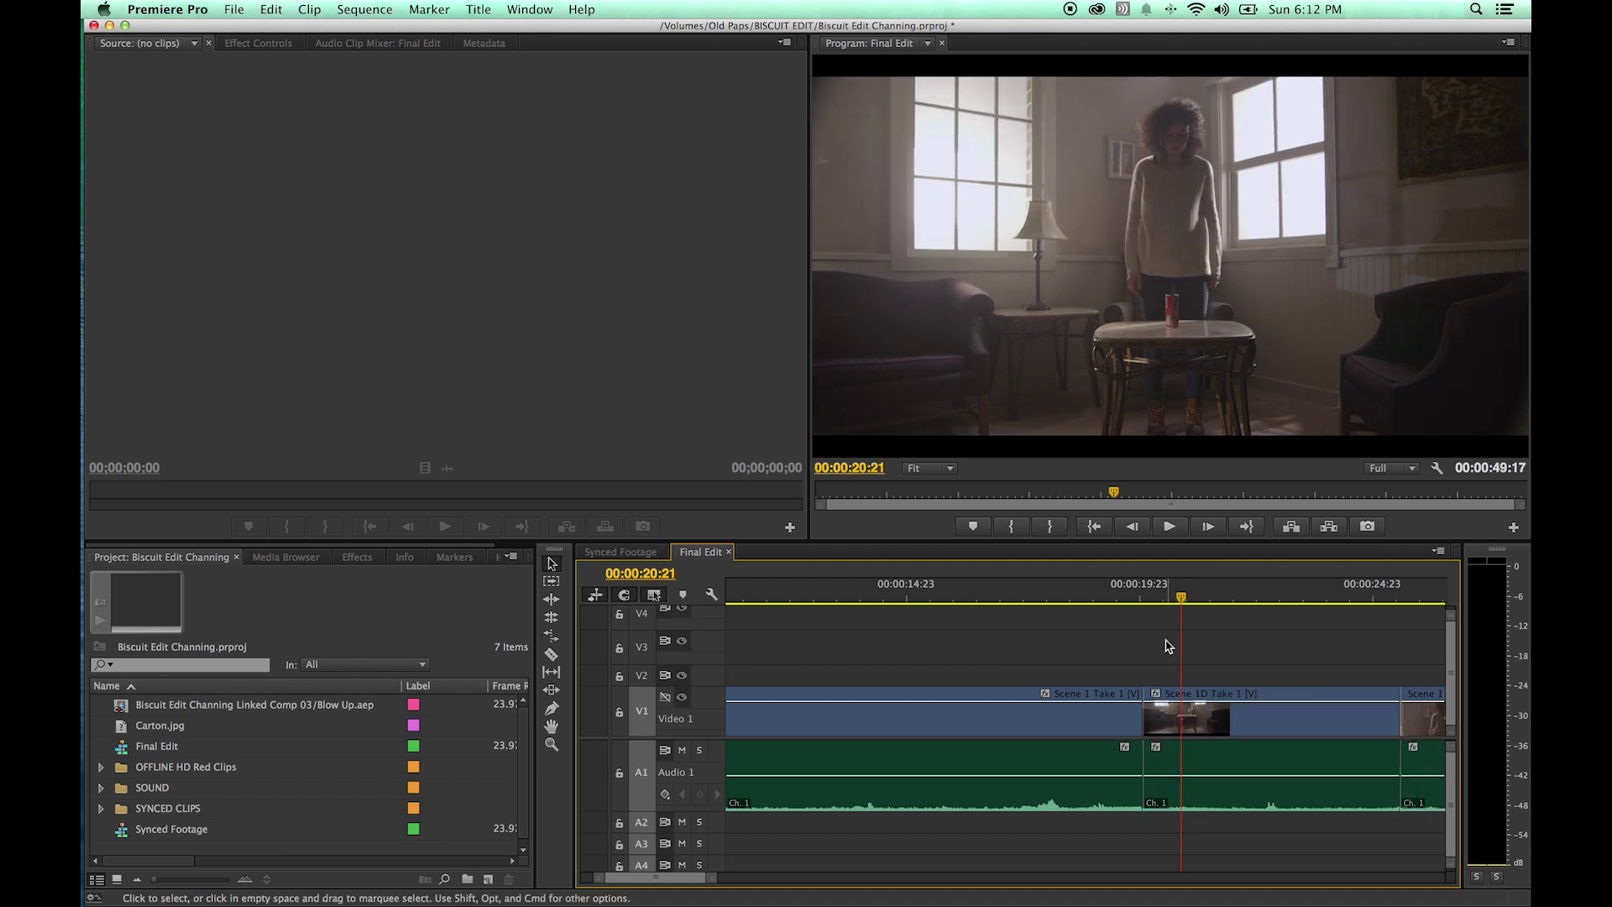
Step: Replay the cut from 18:11, toggle snapping, and begin ripple-dragging the Scene 1D edit point
left_click_drag(1140, 599, 1069, 600)
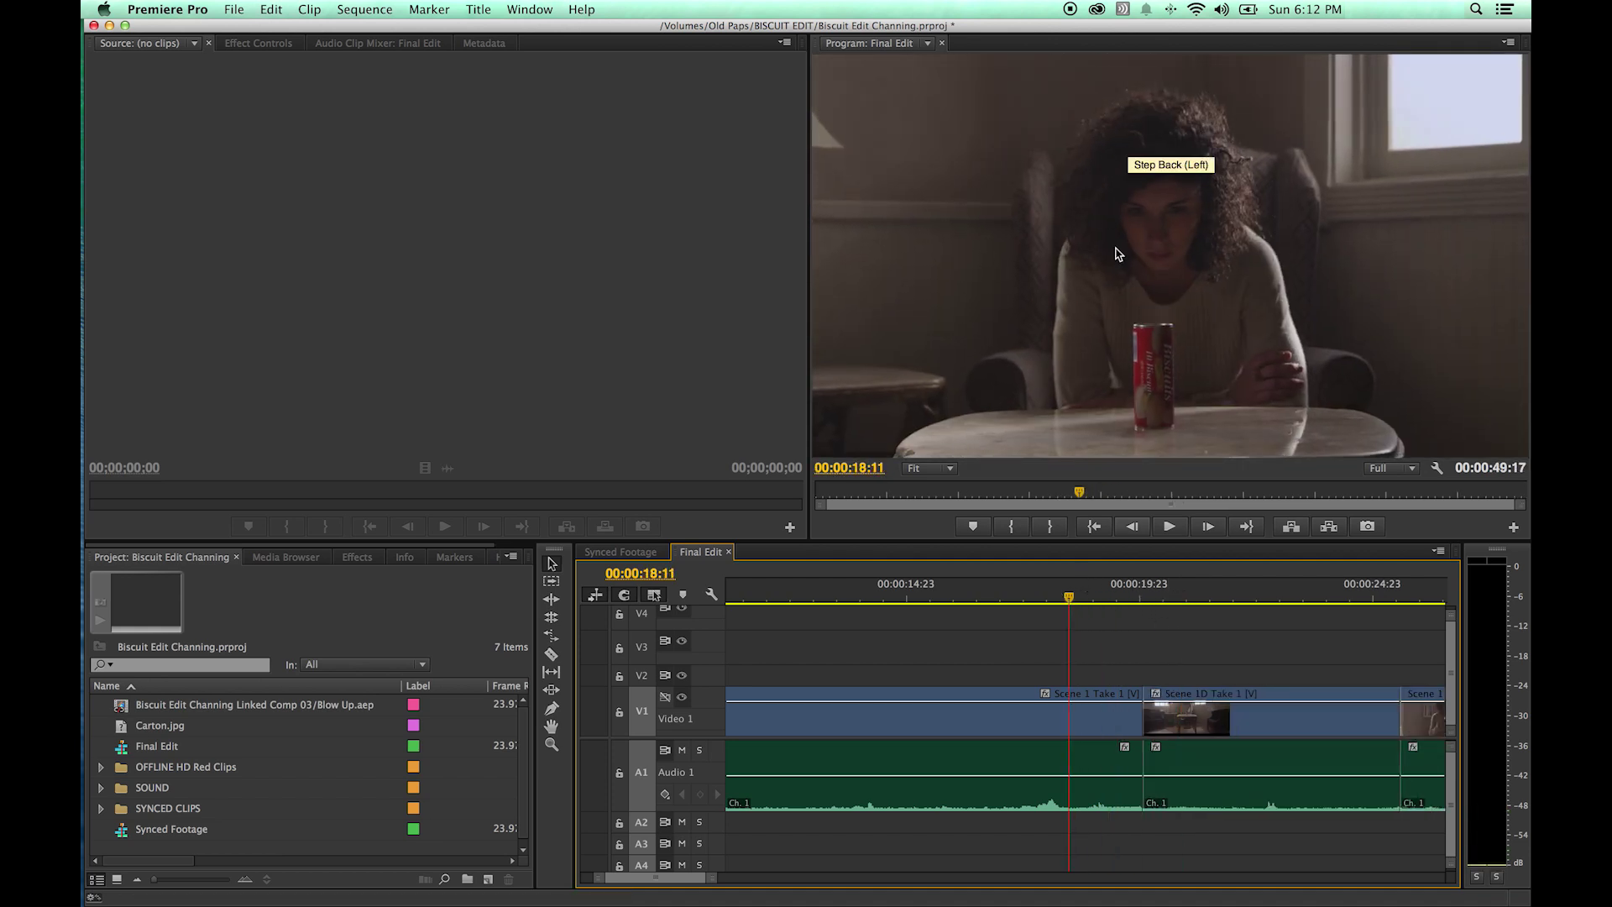
key("space")
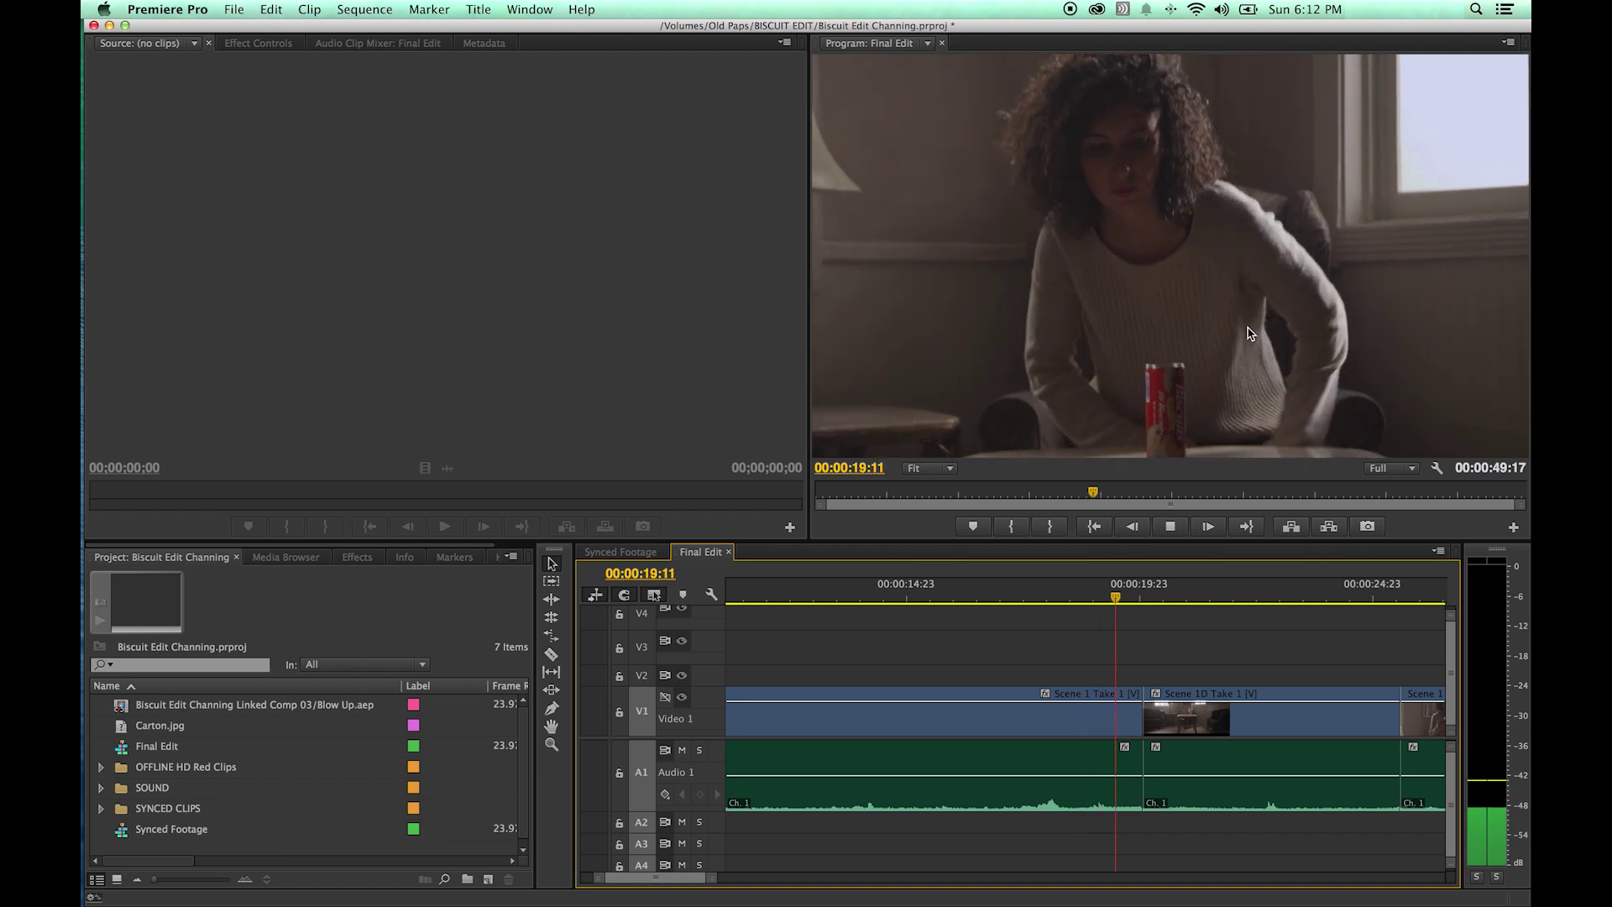
key("space")
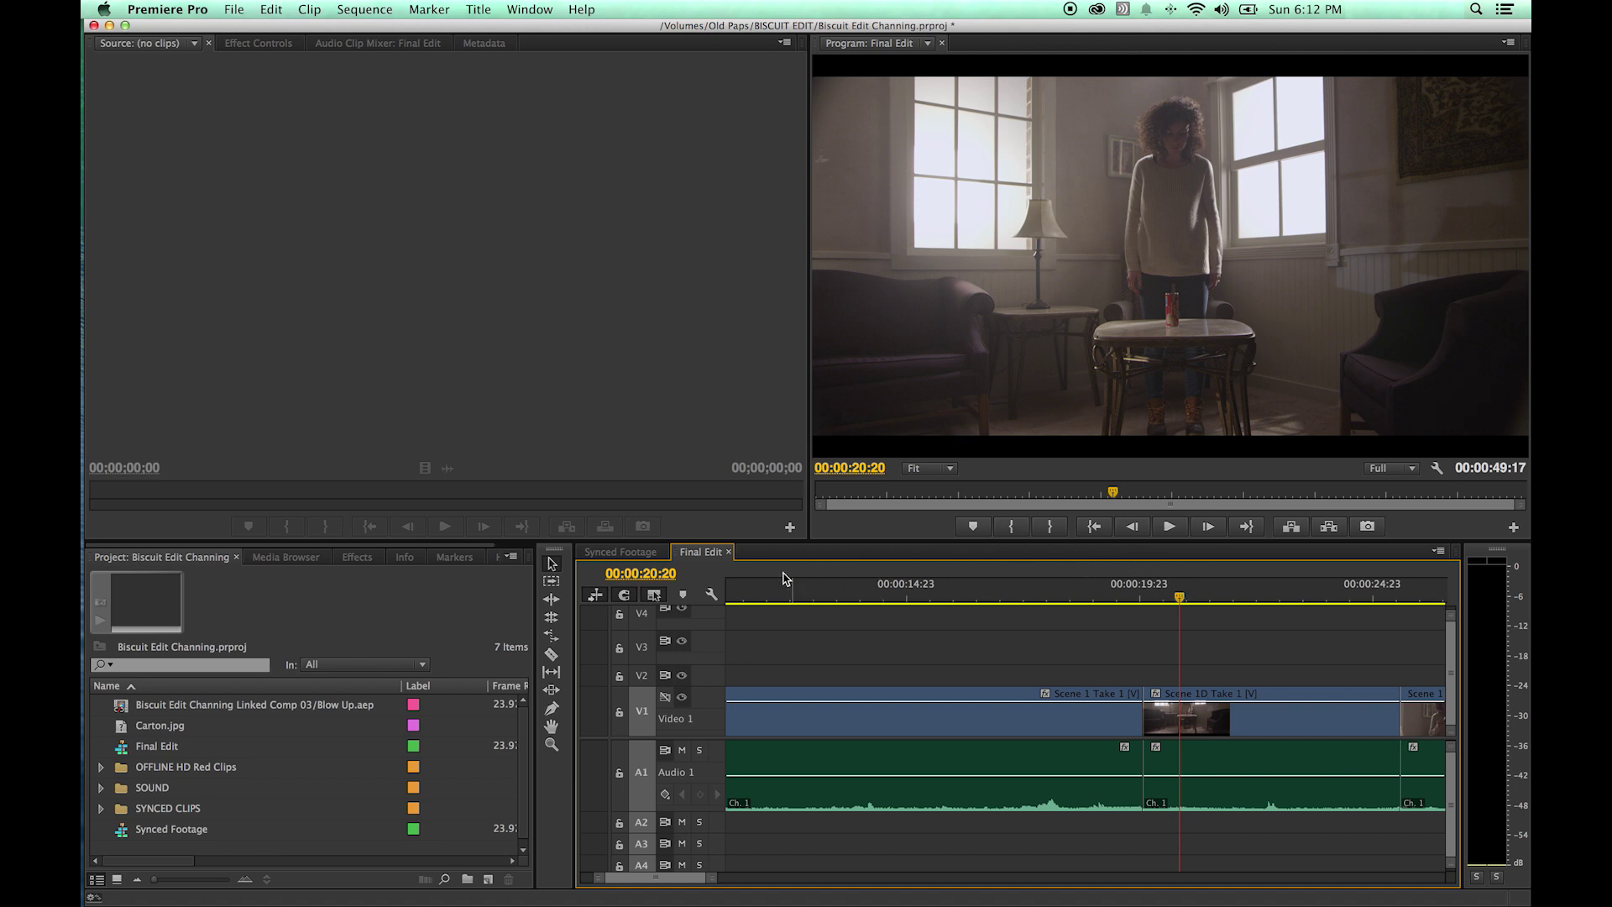
left_click(623, 596)
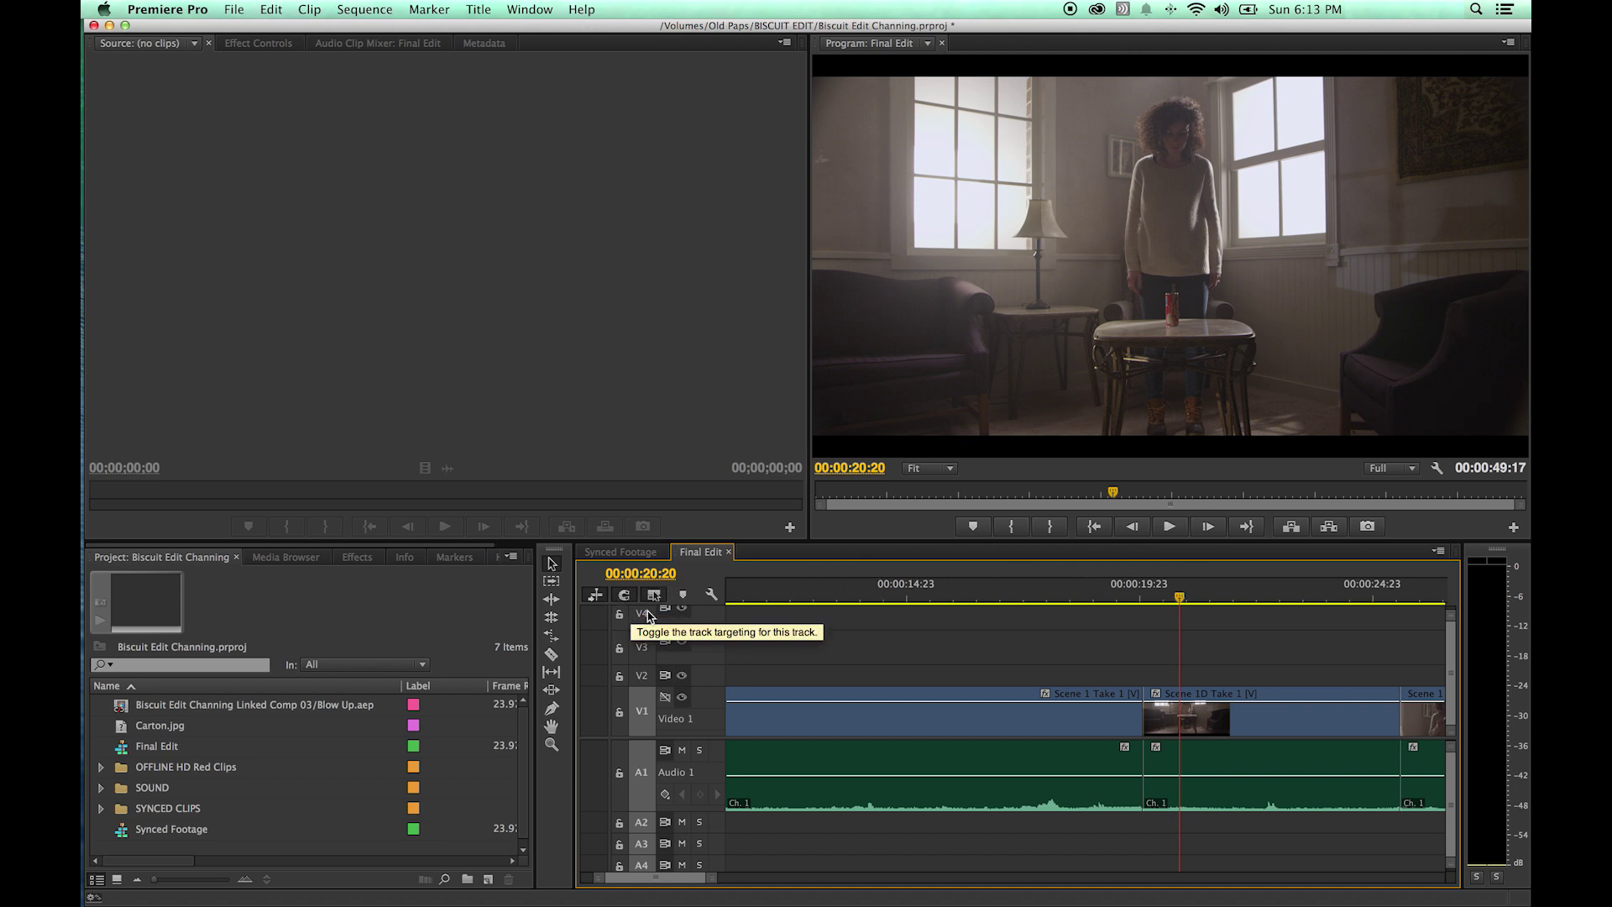
left_click_drag(1167, 599, 1268, 601)
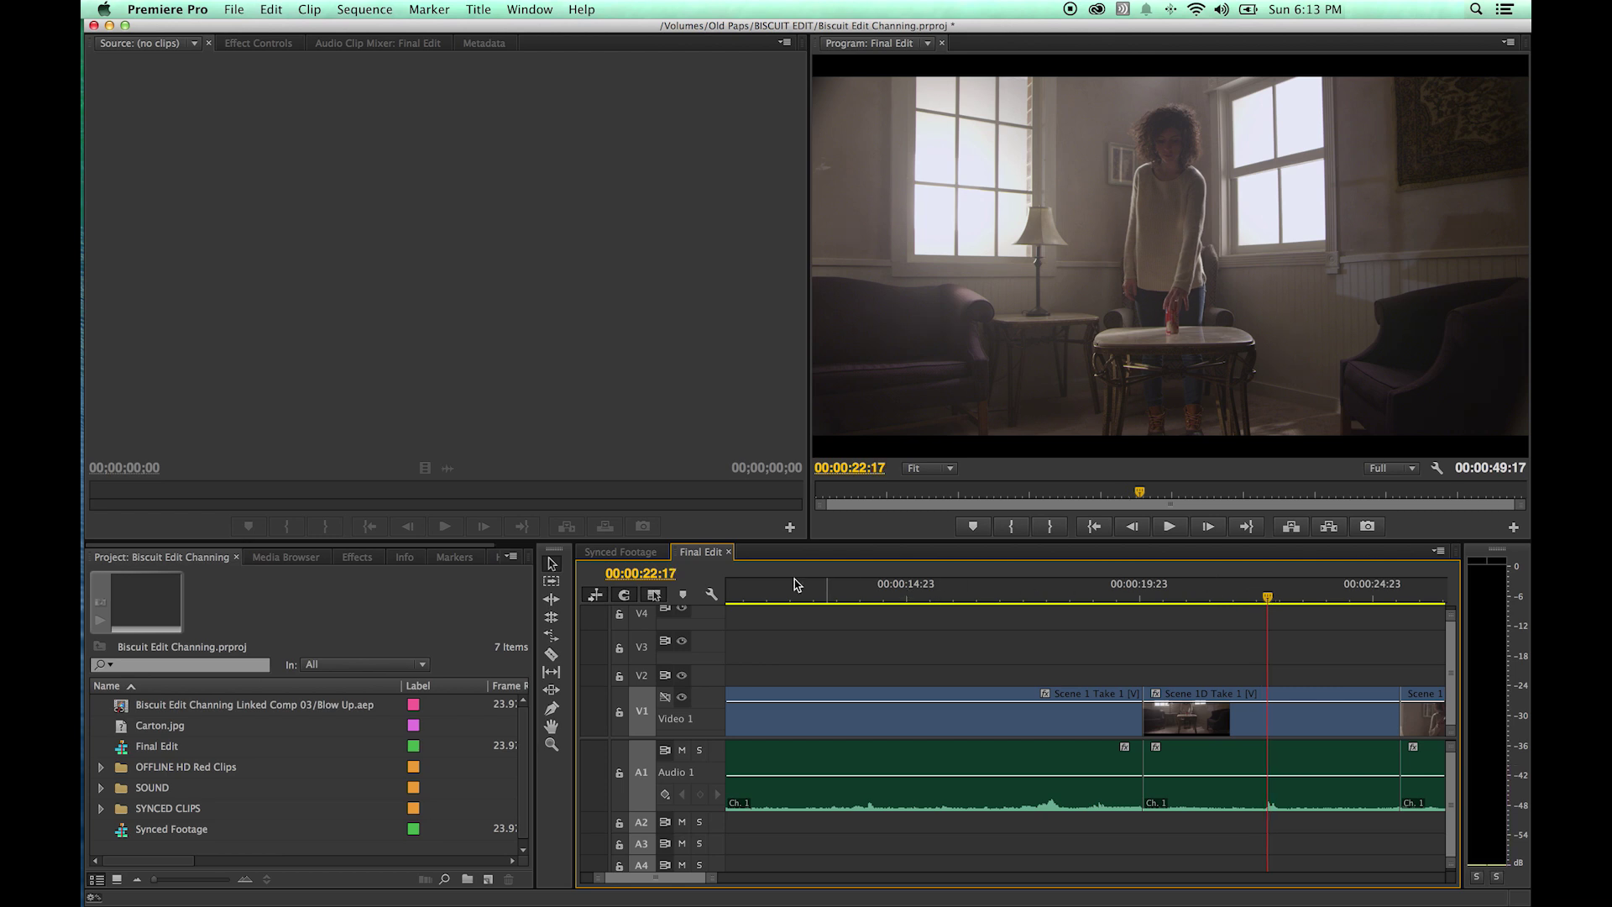
left_click(552, 601)
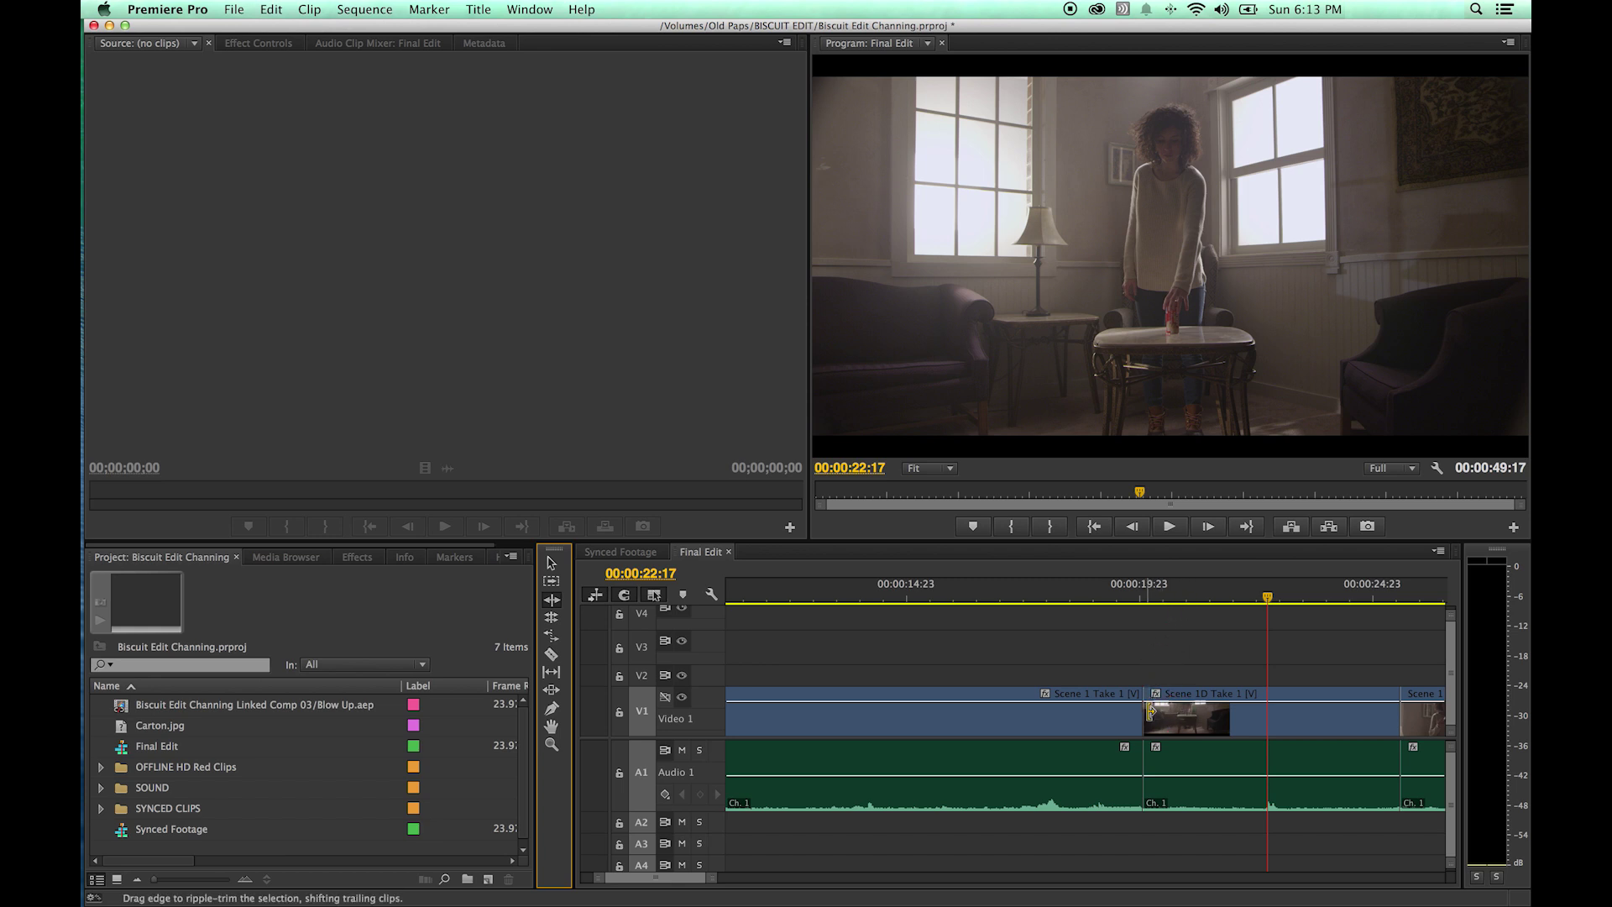
left_click_drag(1150, 711, 1156, 710)
Step: Ripple-trim Scene 1D Take 1's head 15 frames later and play back the new cut
left_click(1150, 713)
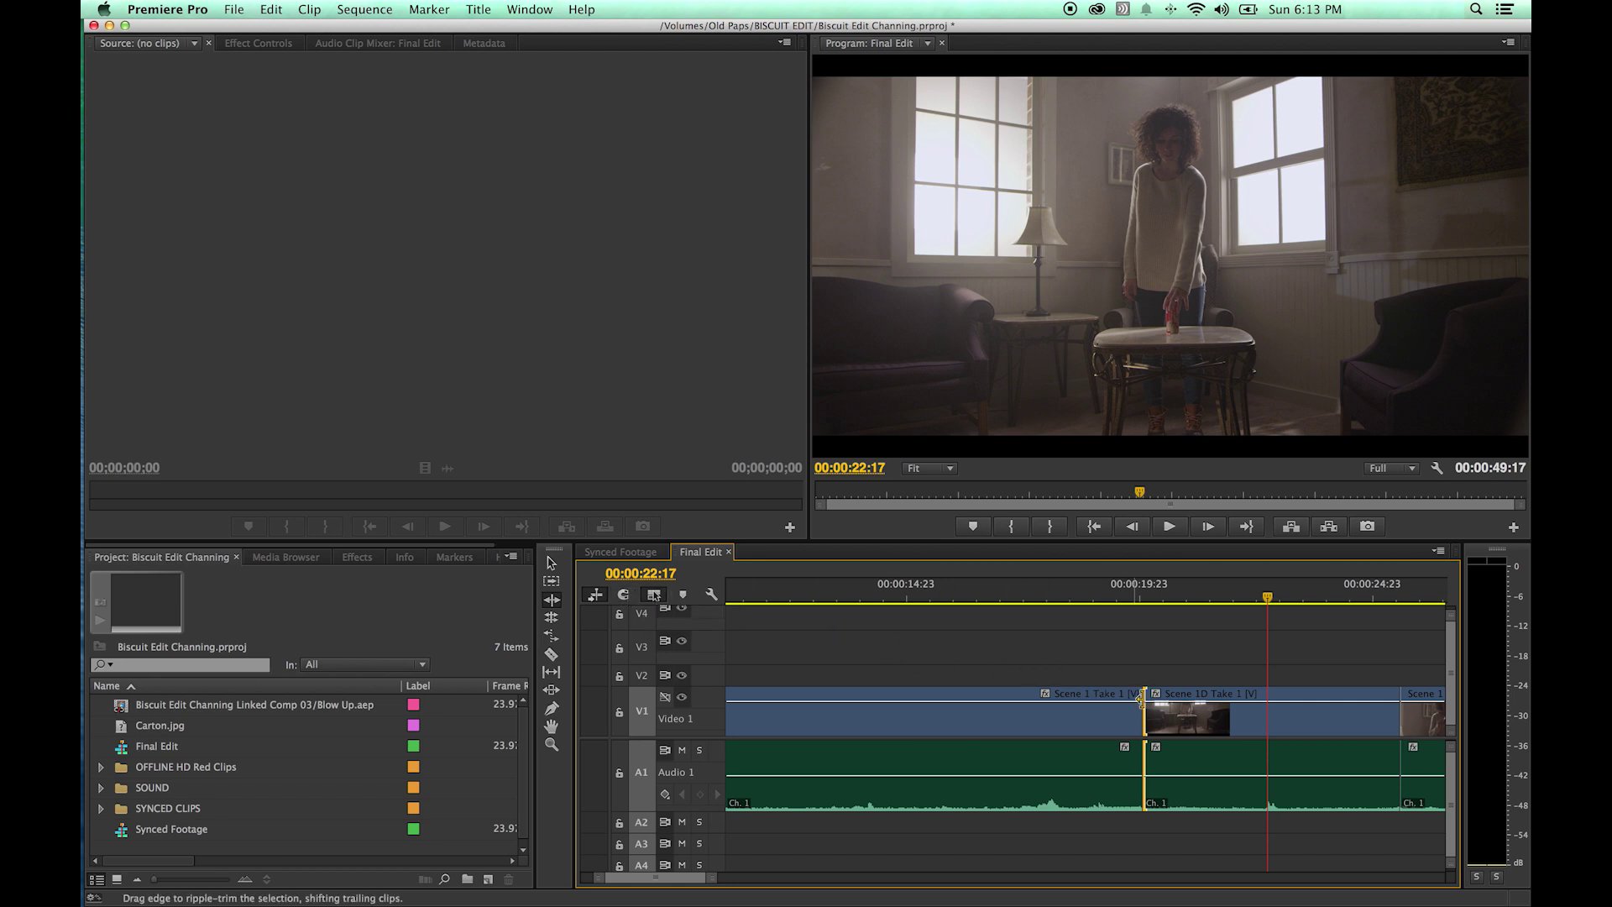
left_click(1159, 658)
left_click_drag(1150, 716, 1177, 716)
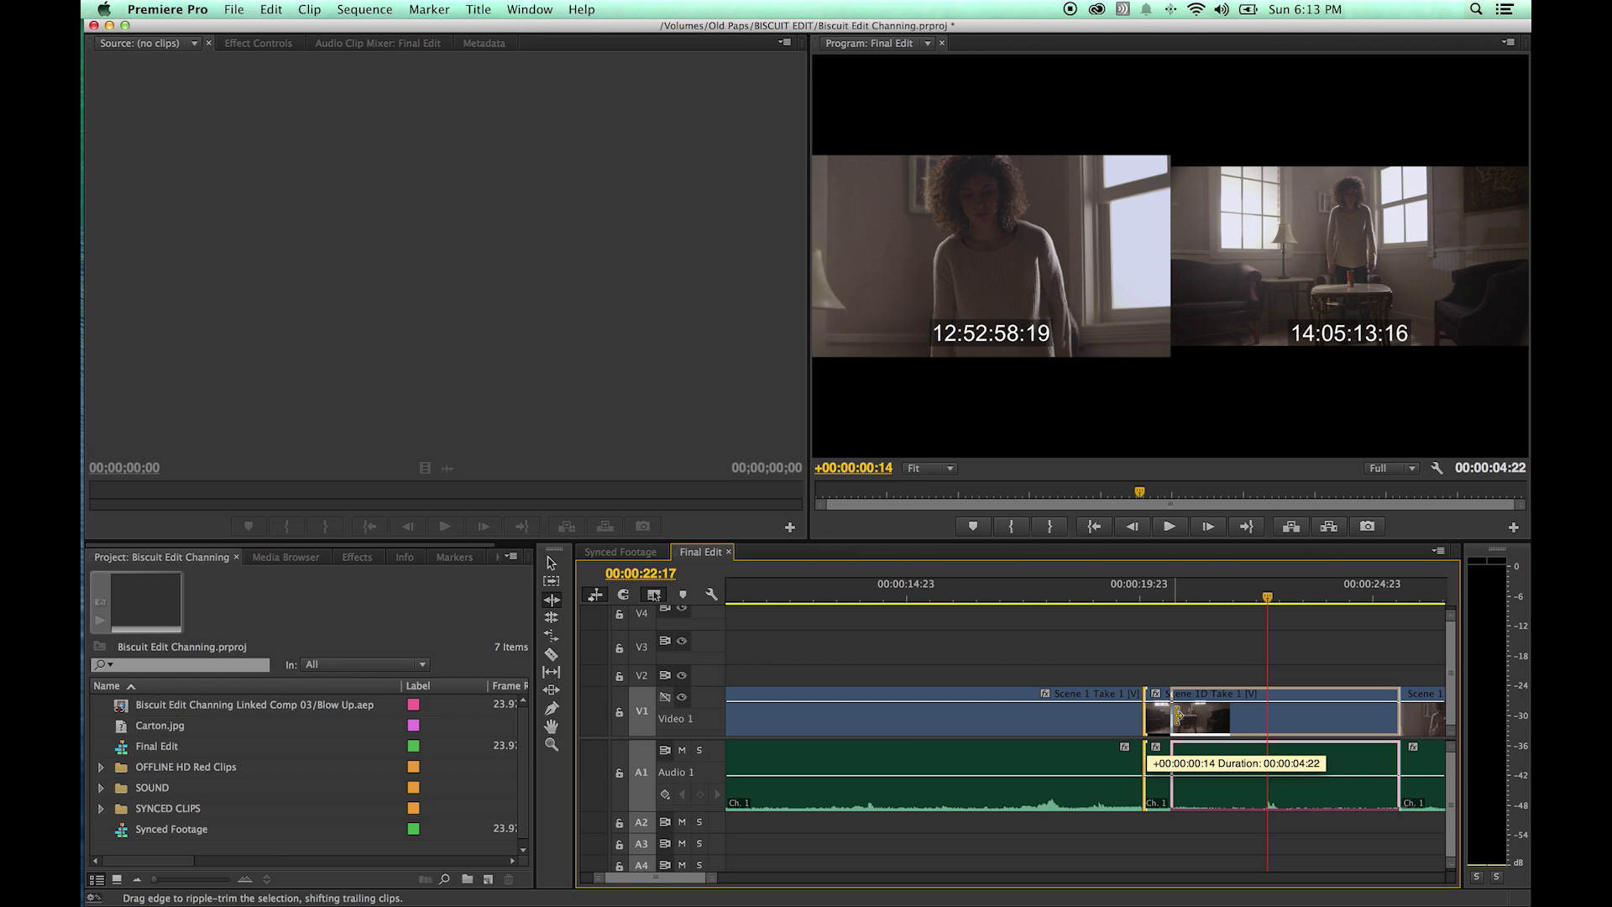
left_click_drag(1179, 715, 1180, 715)
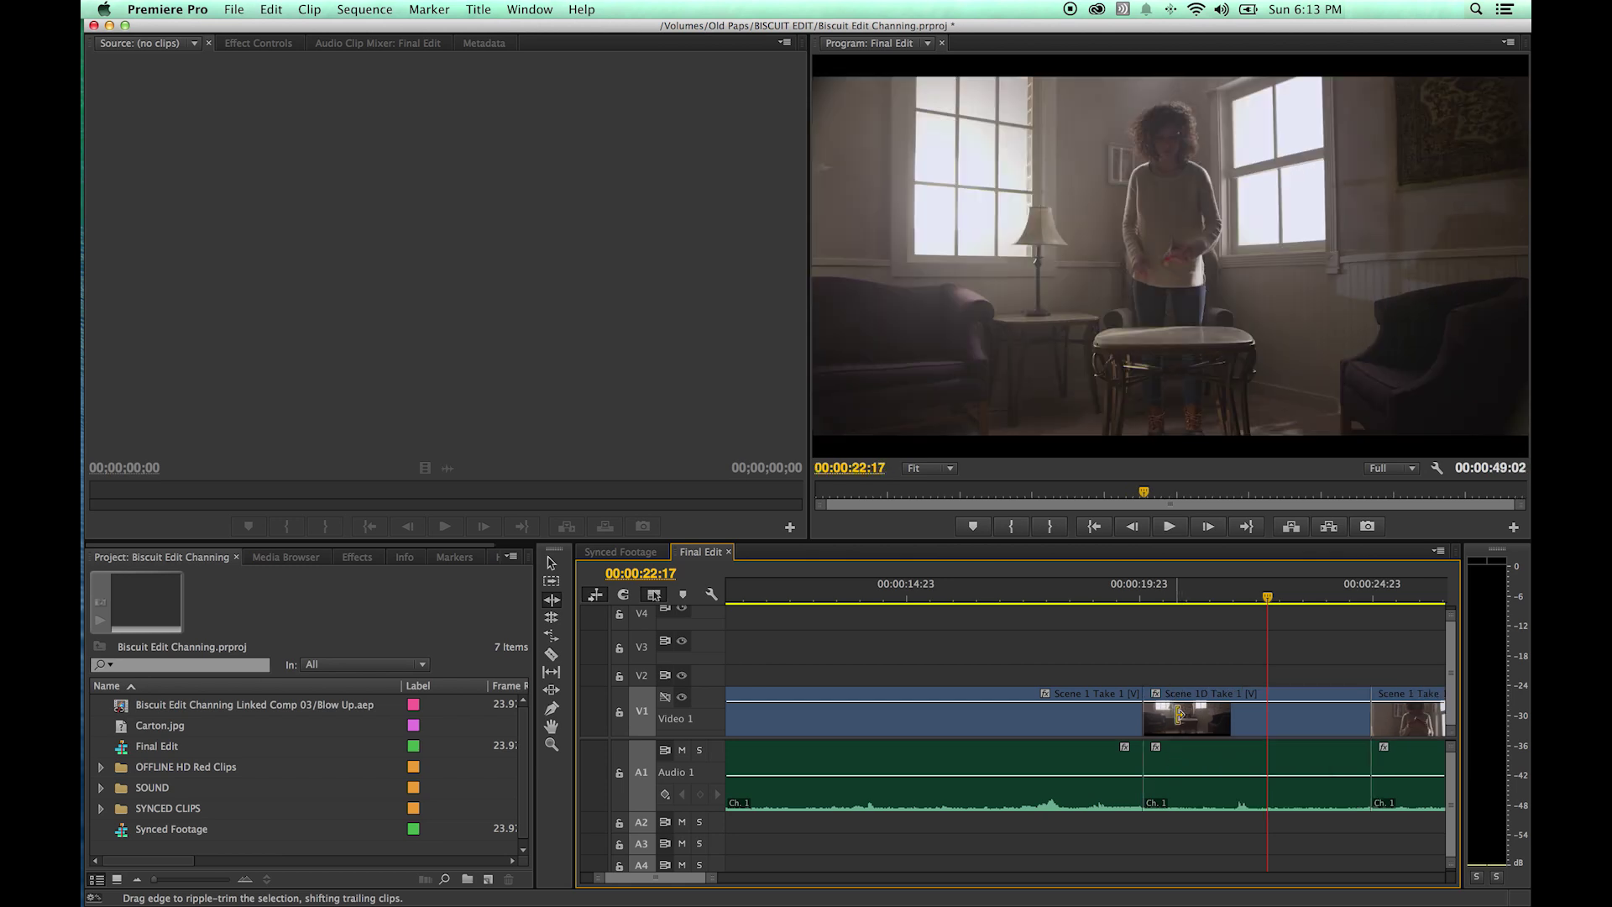
left_click_drag(1163, 597, 1058, 596)
key("space")
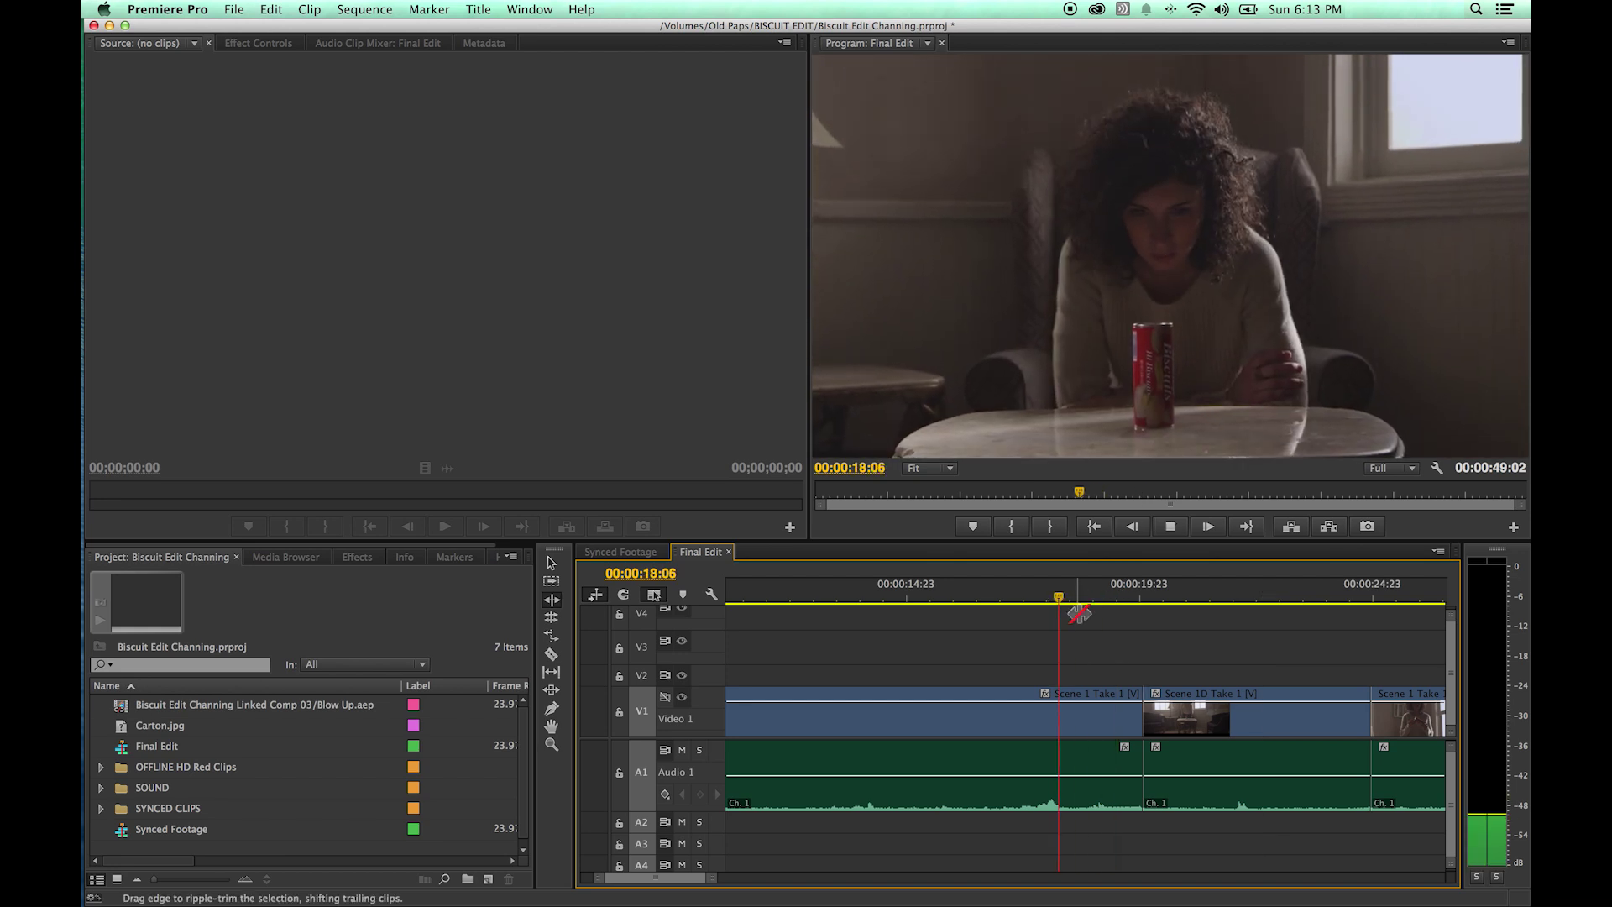
key("space")
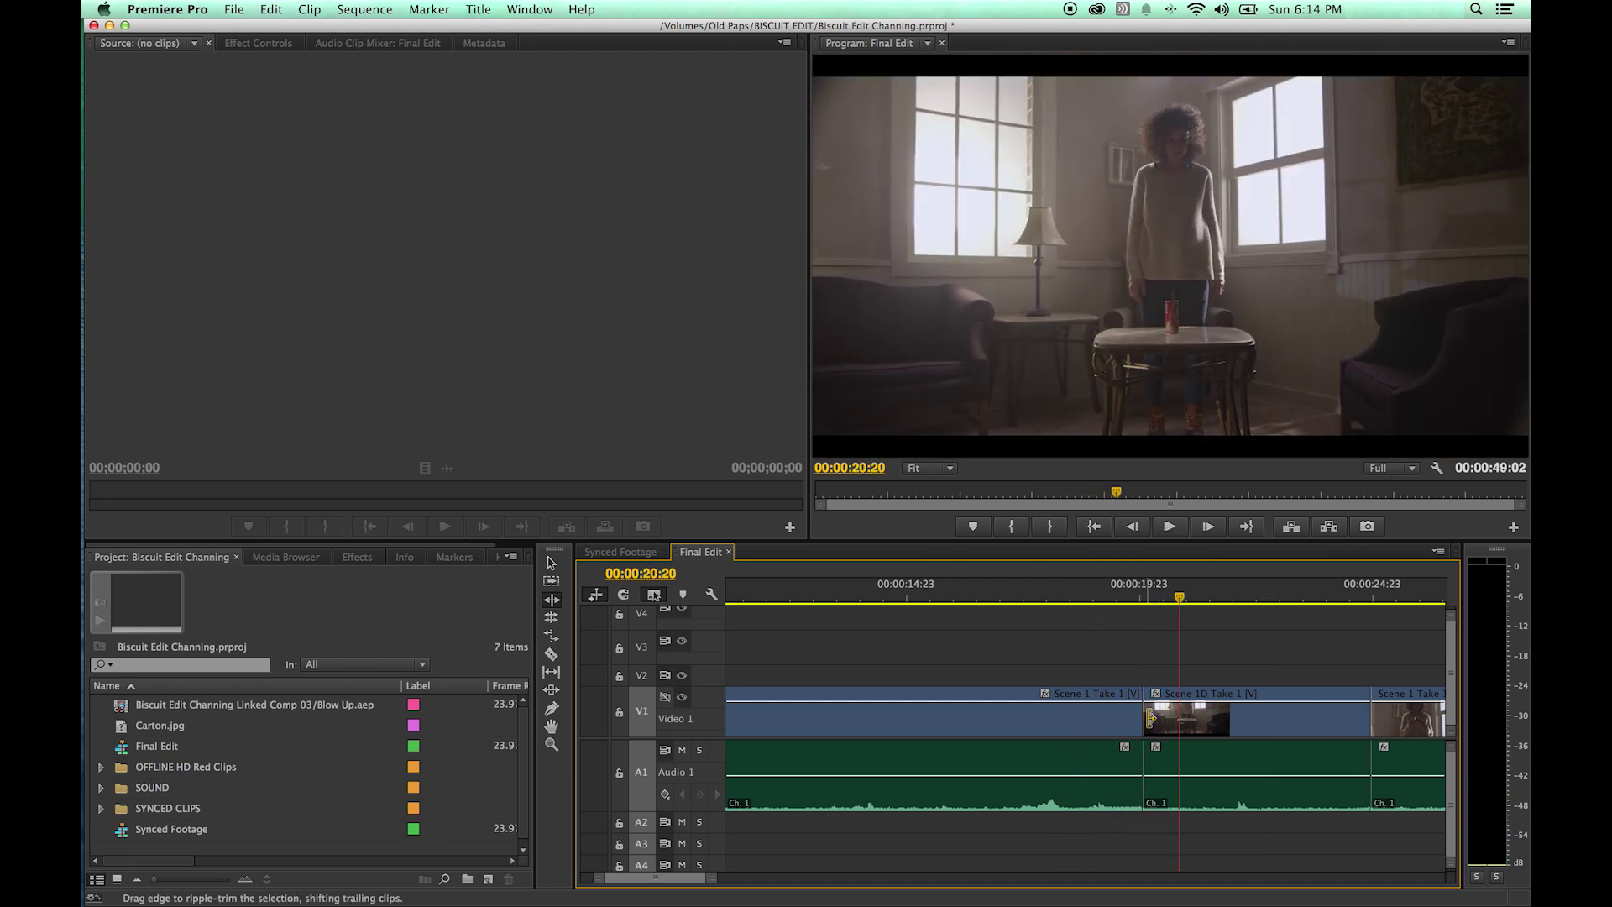
Step: Pull Scene 1D's start back 4 frames, leaving a 49:06 sequence, and replay the cut
left_click_drag(1149, 718, 1143, 718)
left_click(1079, 598)
key("space")
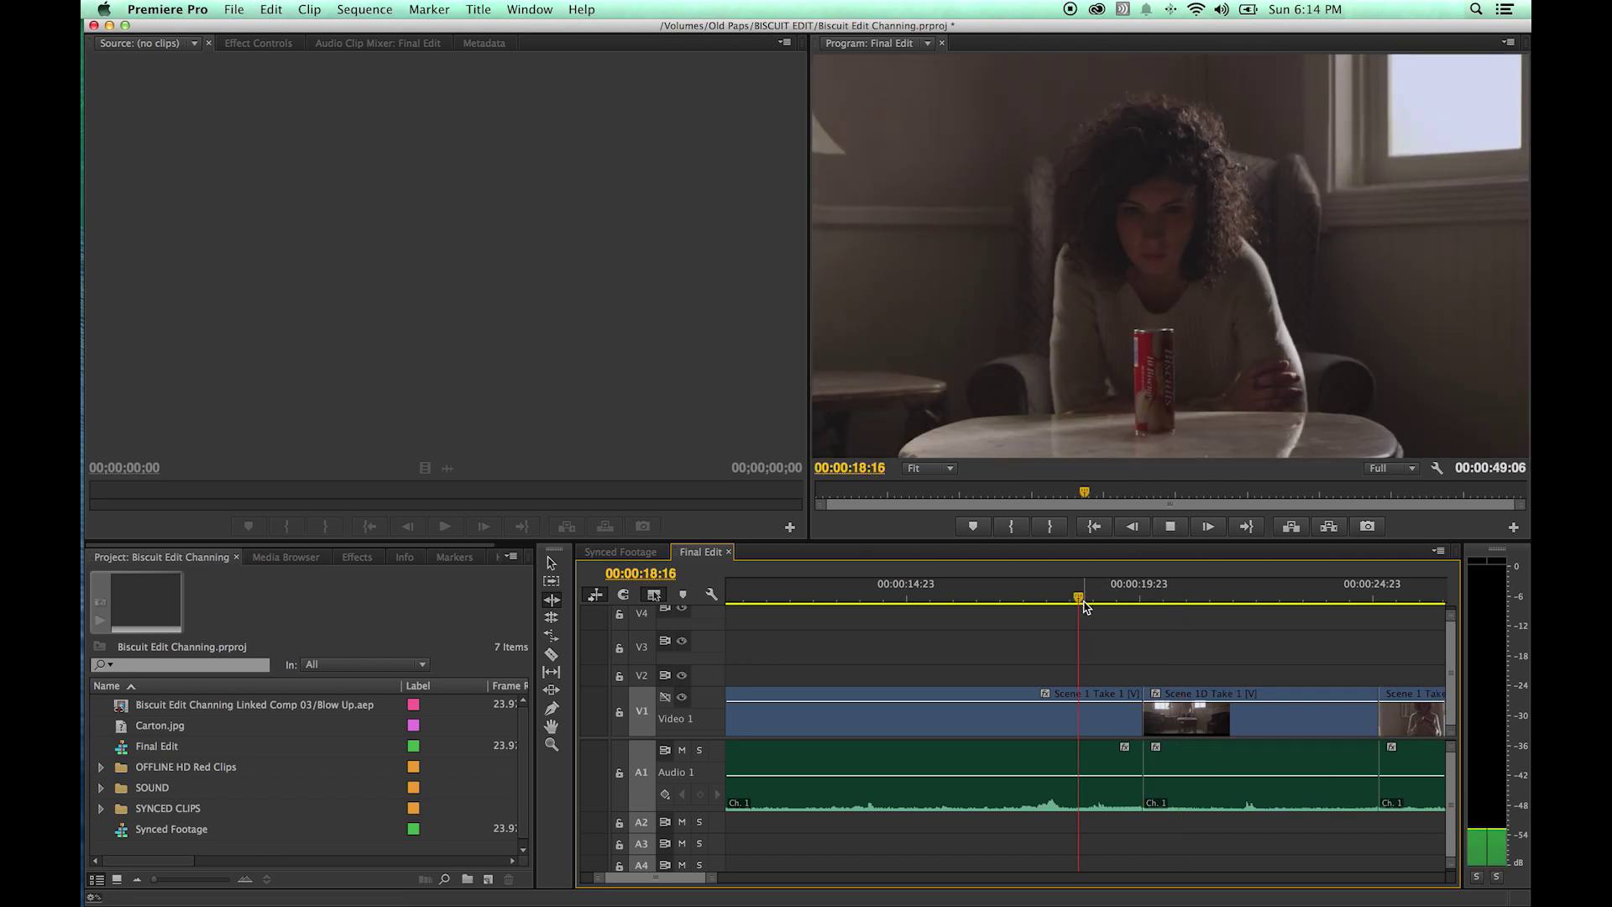
left_click(1125, 594)
left_click_drag(1129, 596, 1168, 598)
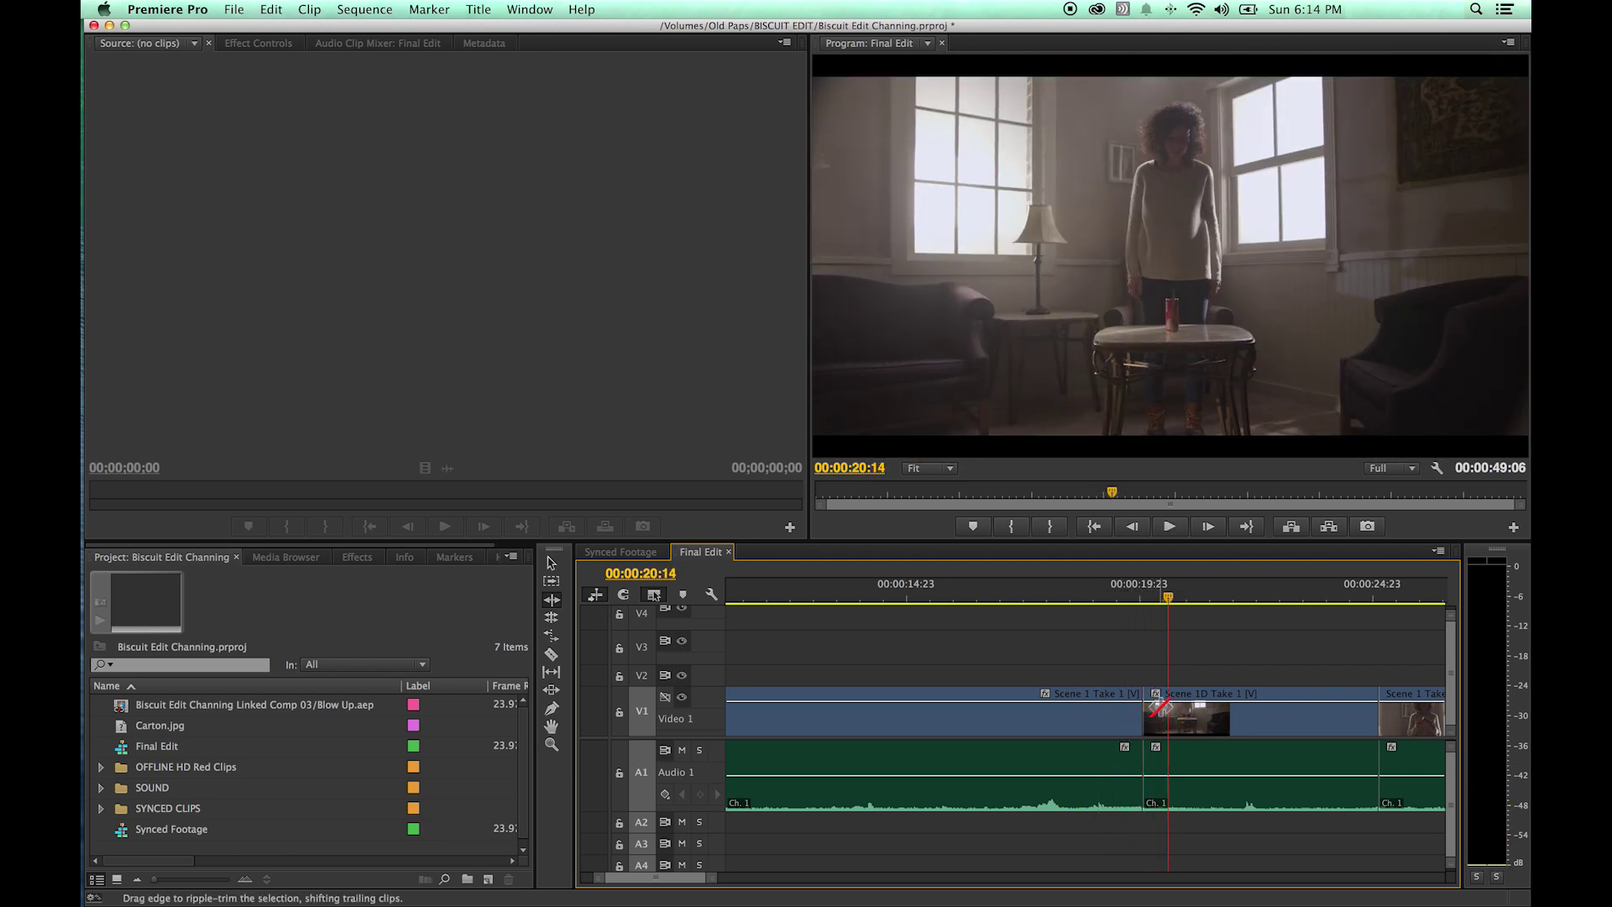
left_click(551, 566)
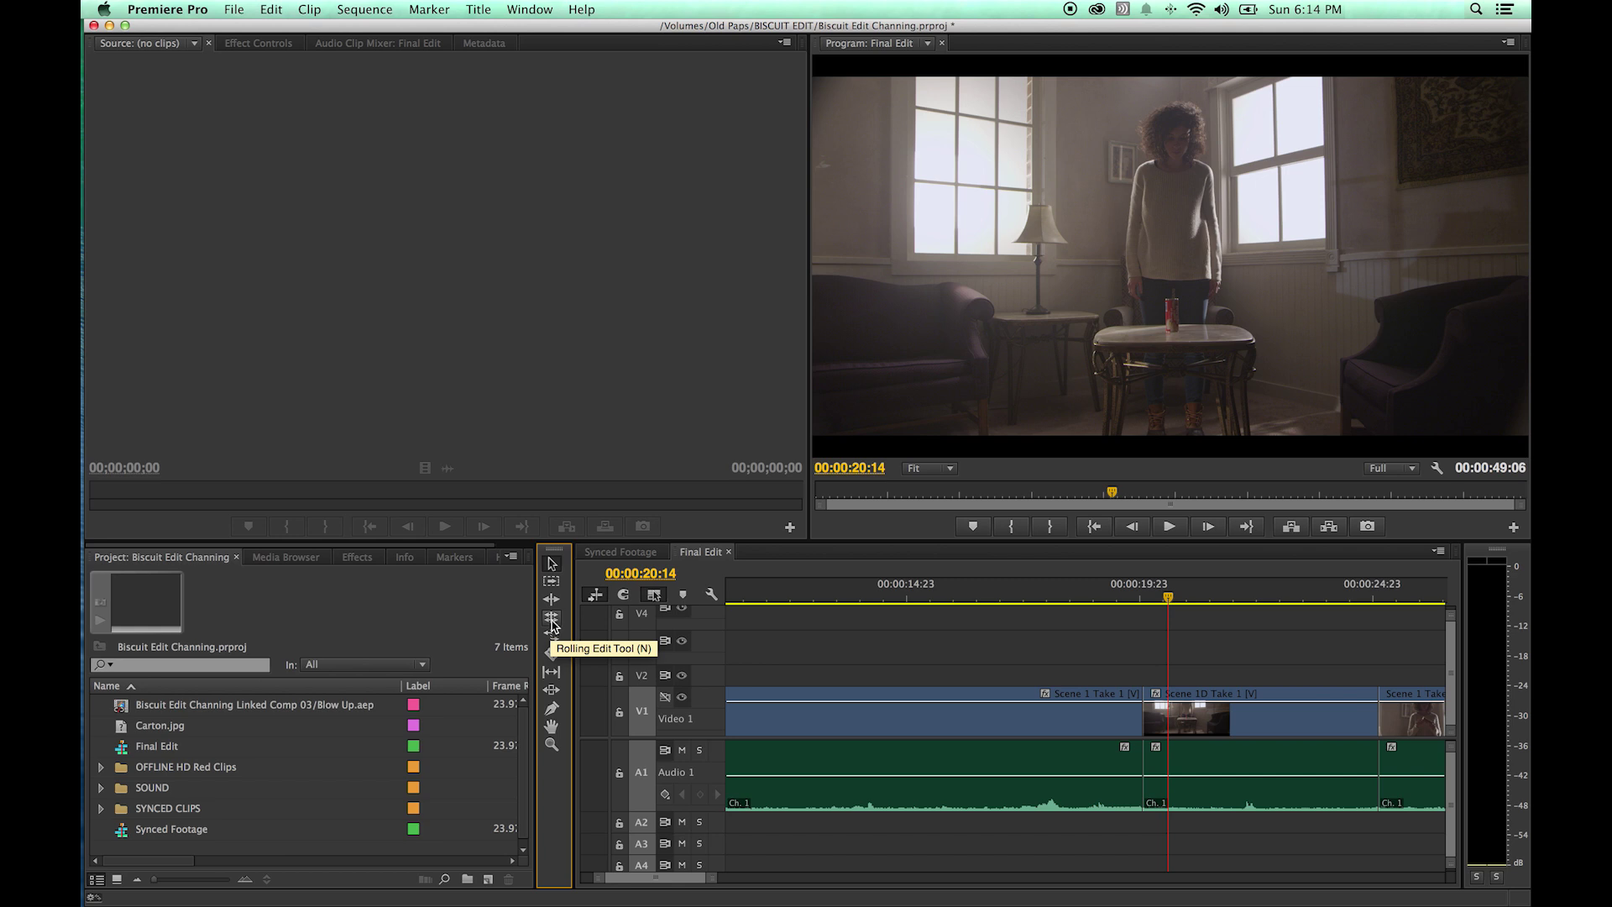
left_click_drag(1147, 601, 1089, 599)
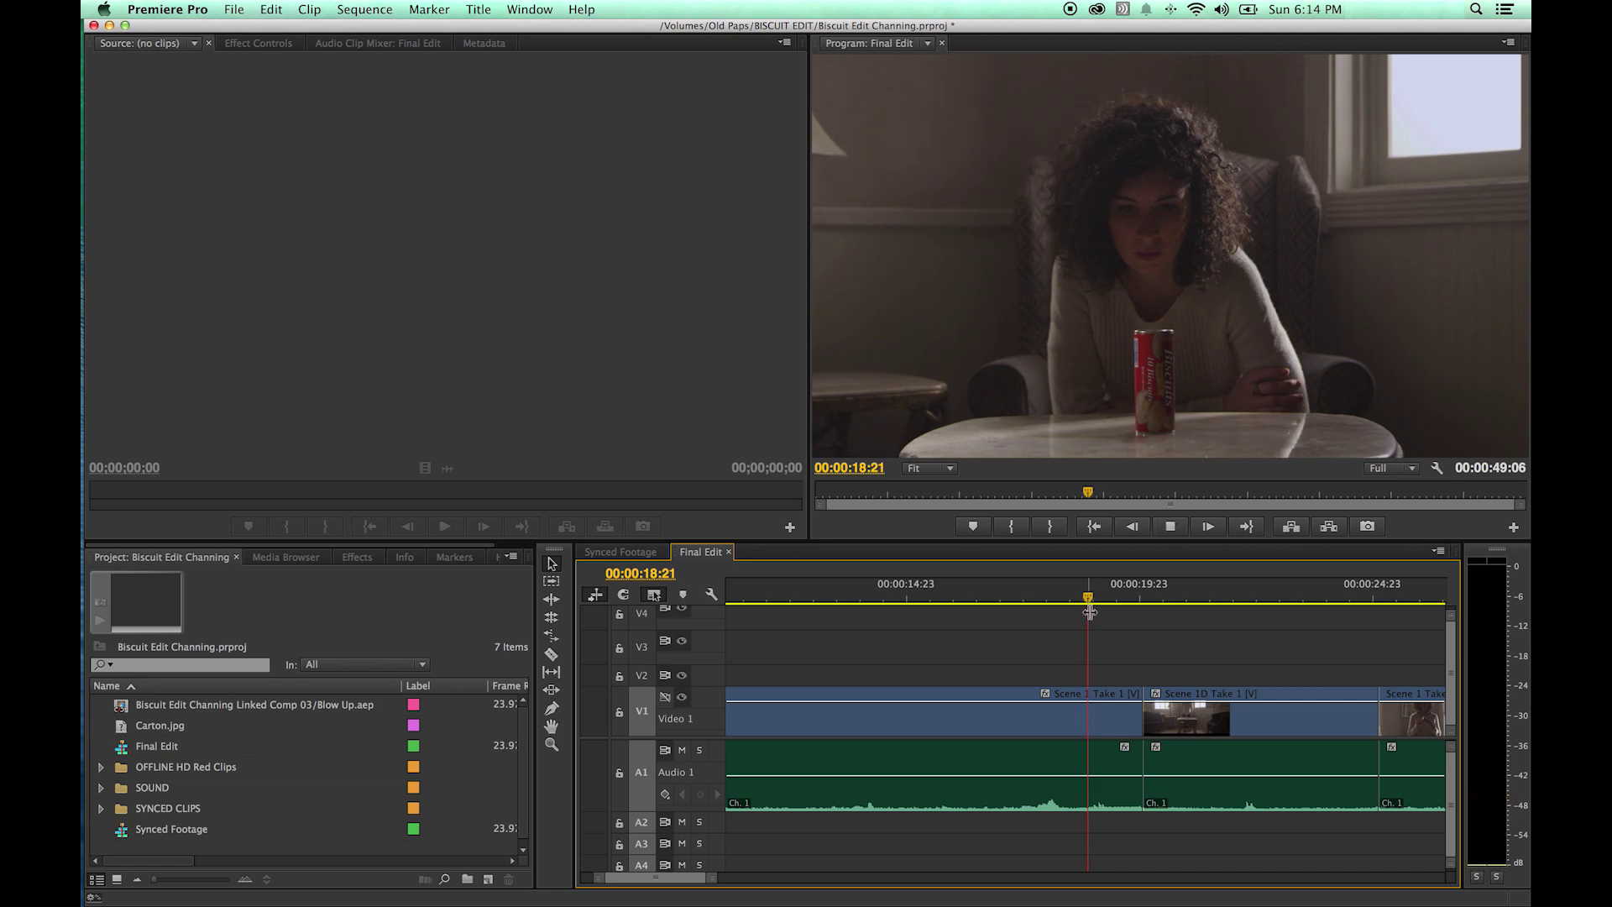
key("space")
key("space")
mouse_move(1142, 593)
left_mouse_down()
mouse_move(1111, 598)
mouse_move(1147, 596)
left_mouse_up()
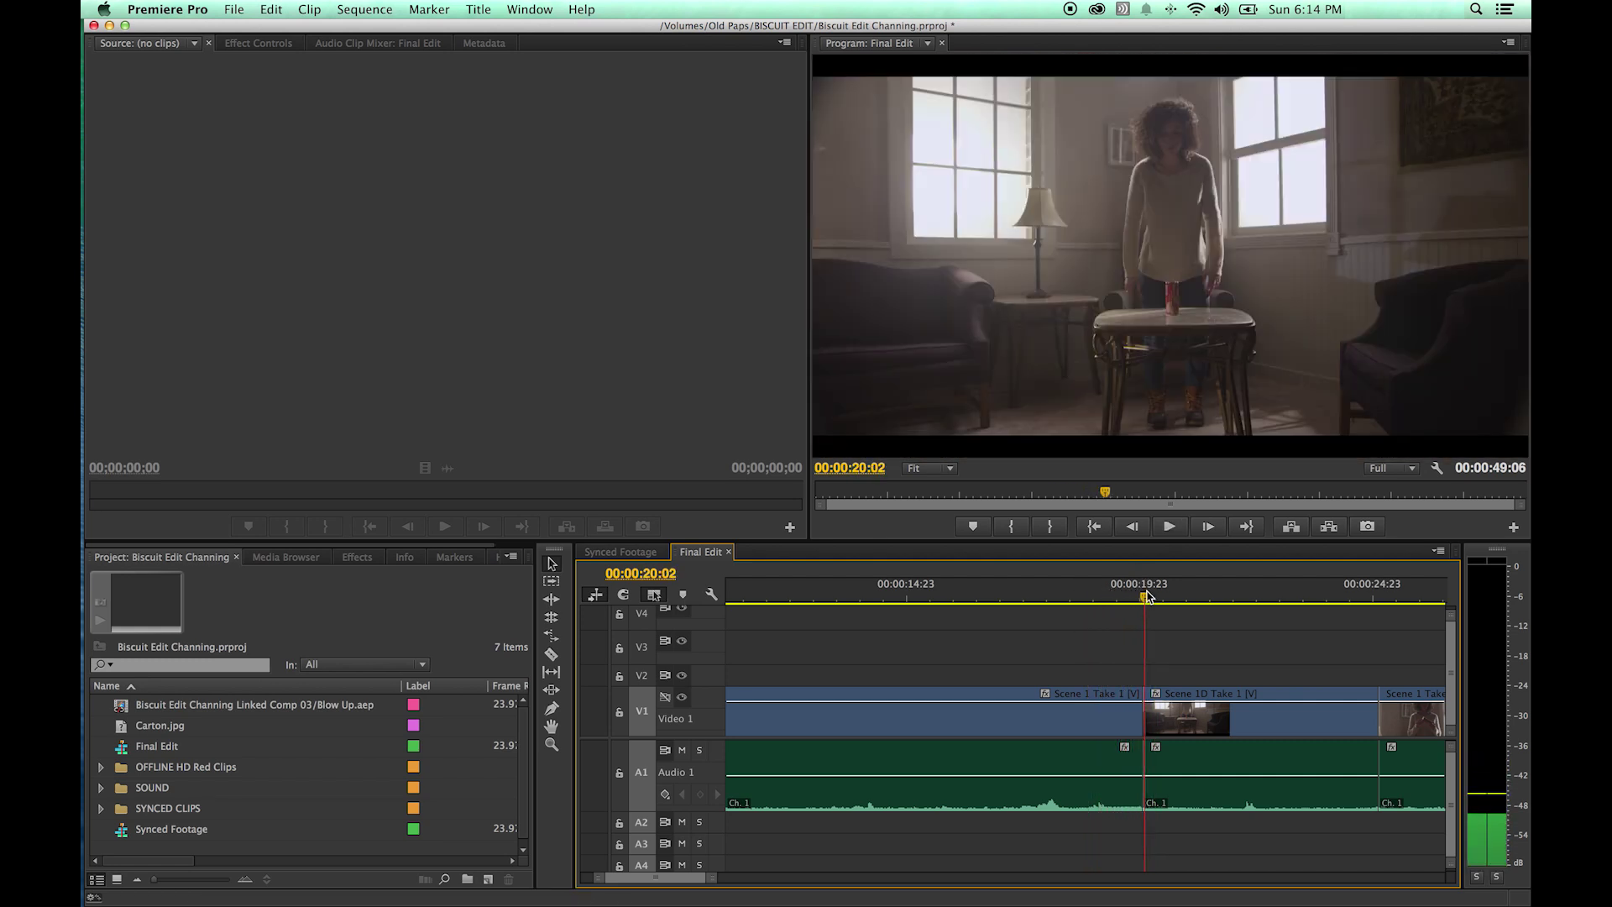
key("space")
key("space")
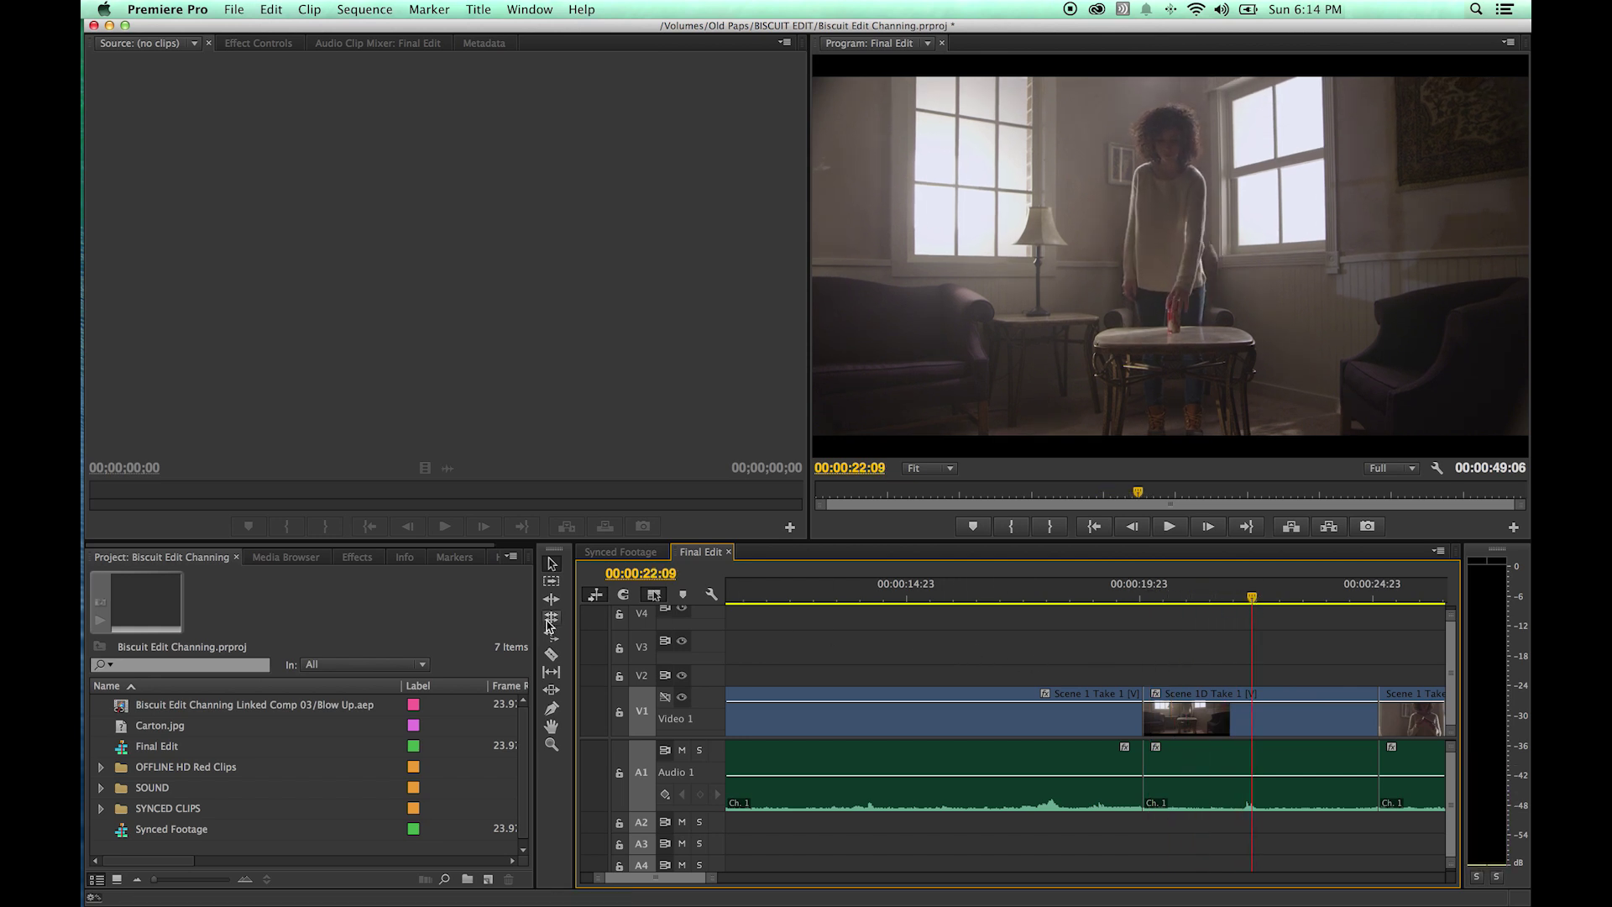
key("n")
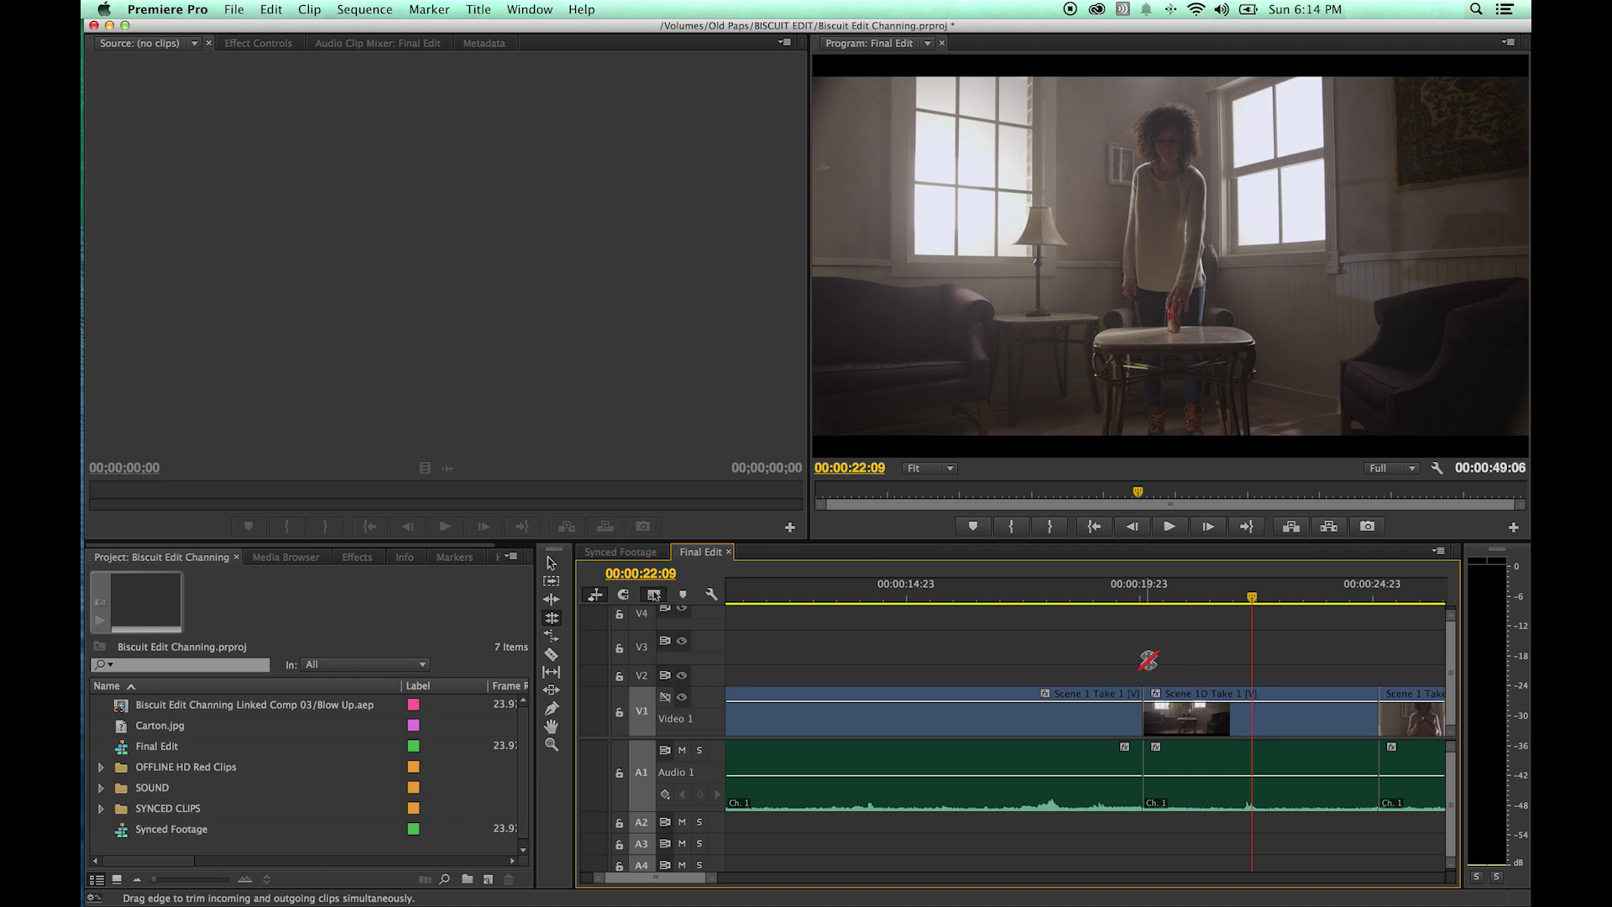
left_click(1114, 594)
mouse_move(1114, 593)
left_mouse_down()
mouse_move(1083, 593)
mouse_move(1098, 594)
left_mouse_up()
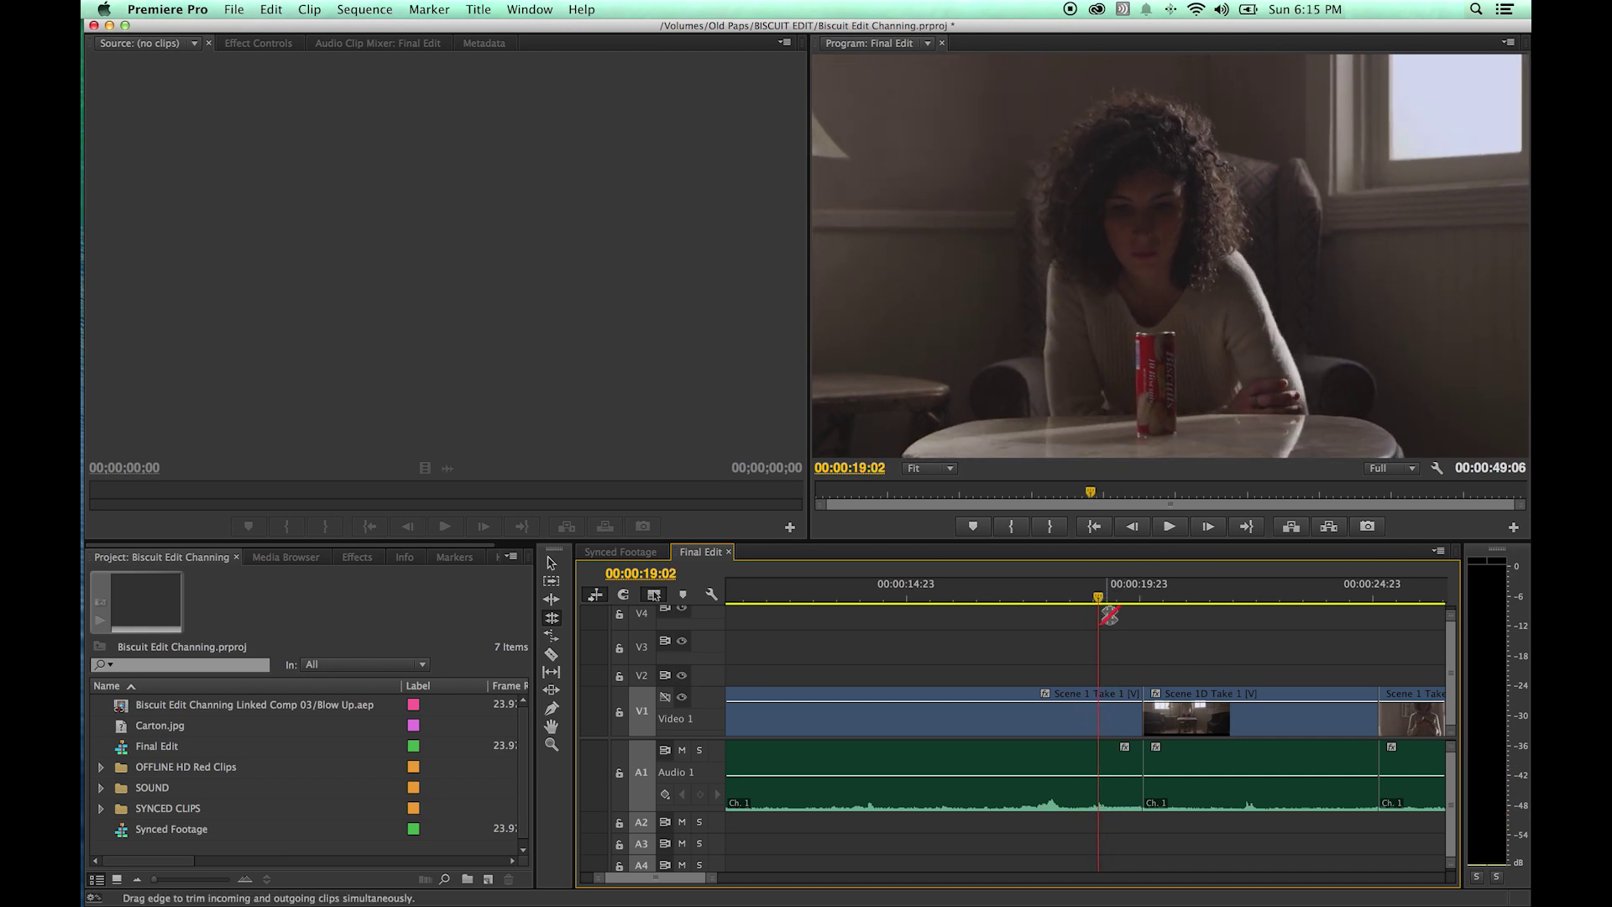
mouse_move(1135, 714)
left_mouse_down()
mouse_move(1092, 715)
mouse_move(1140, 714)
left_mouse_up()
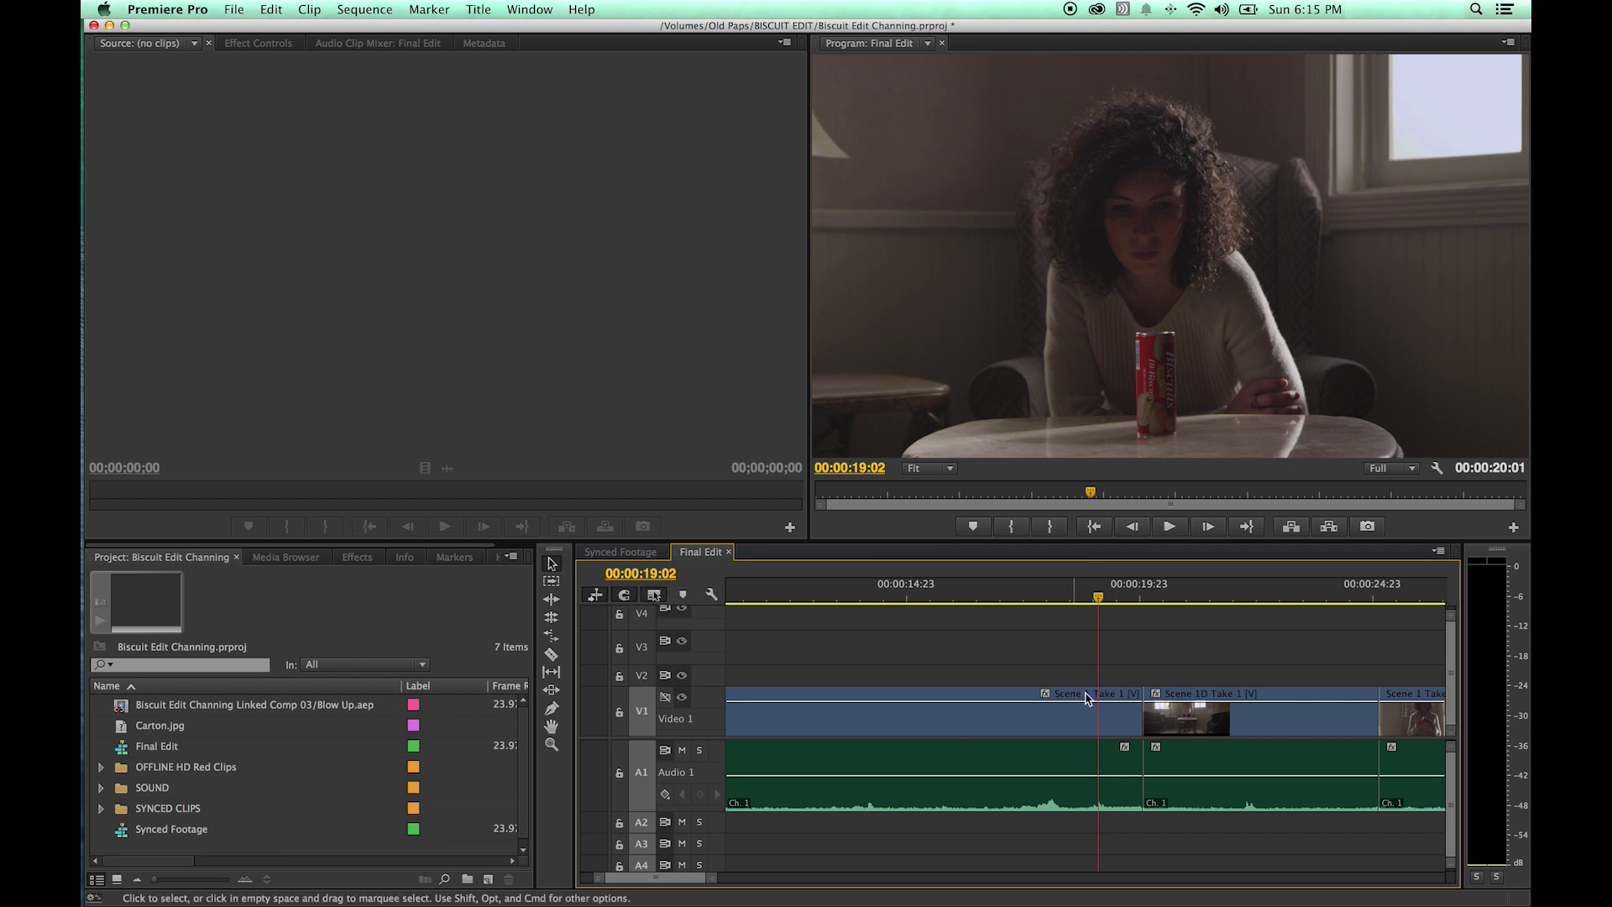
left_click_drag(1138, 718, 1096, 714)
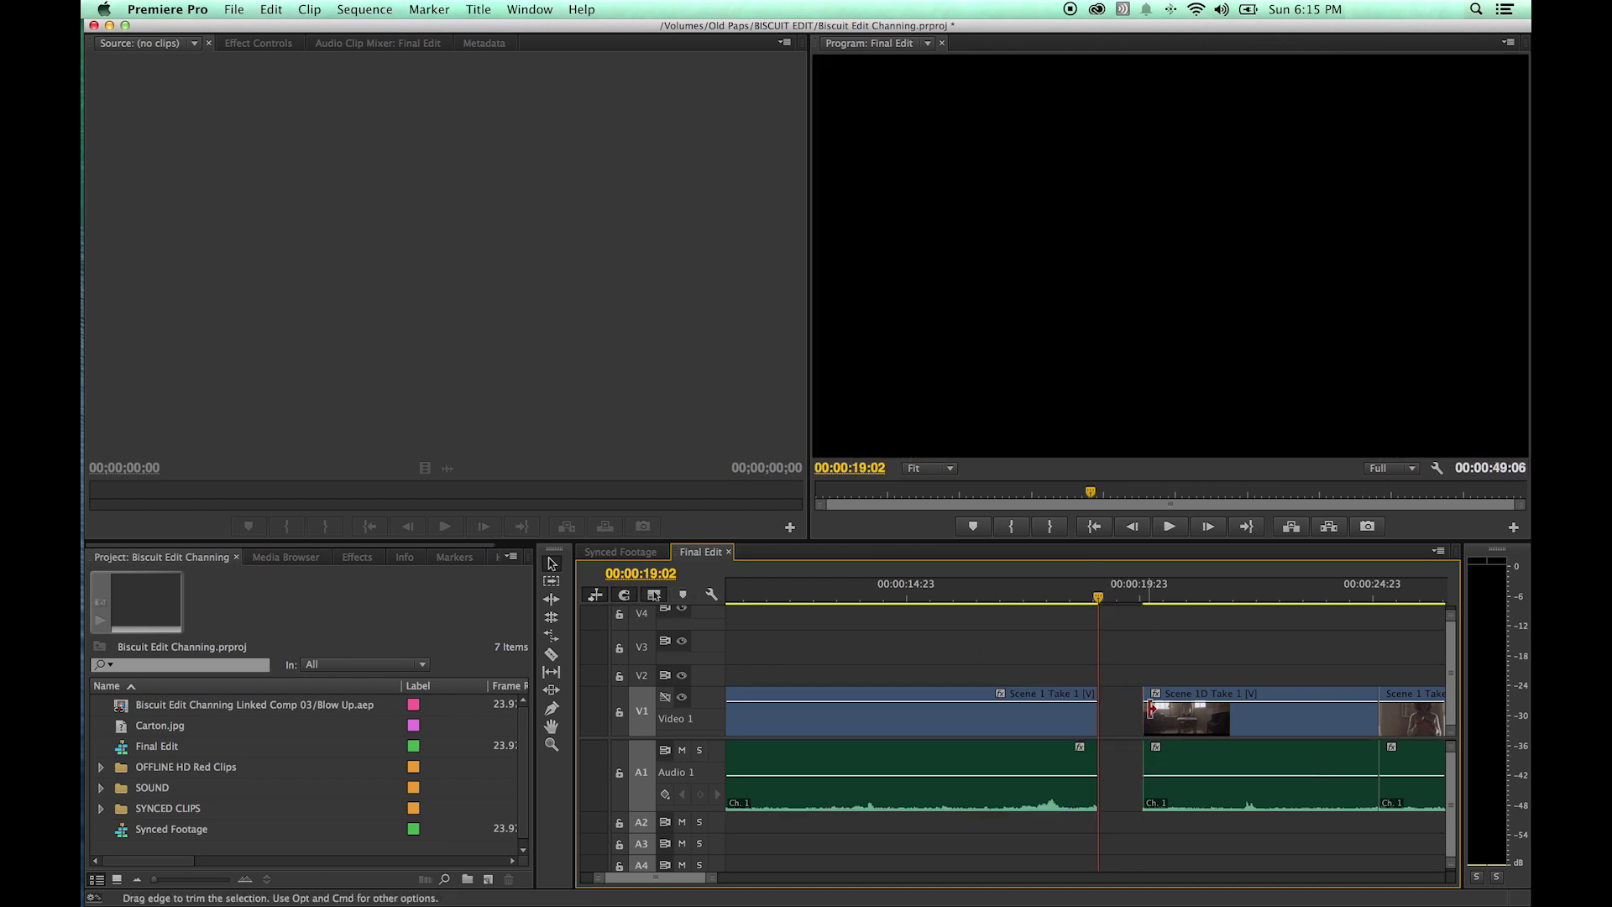
left_click_drag(1145, 712, 1098, 712)
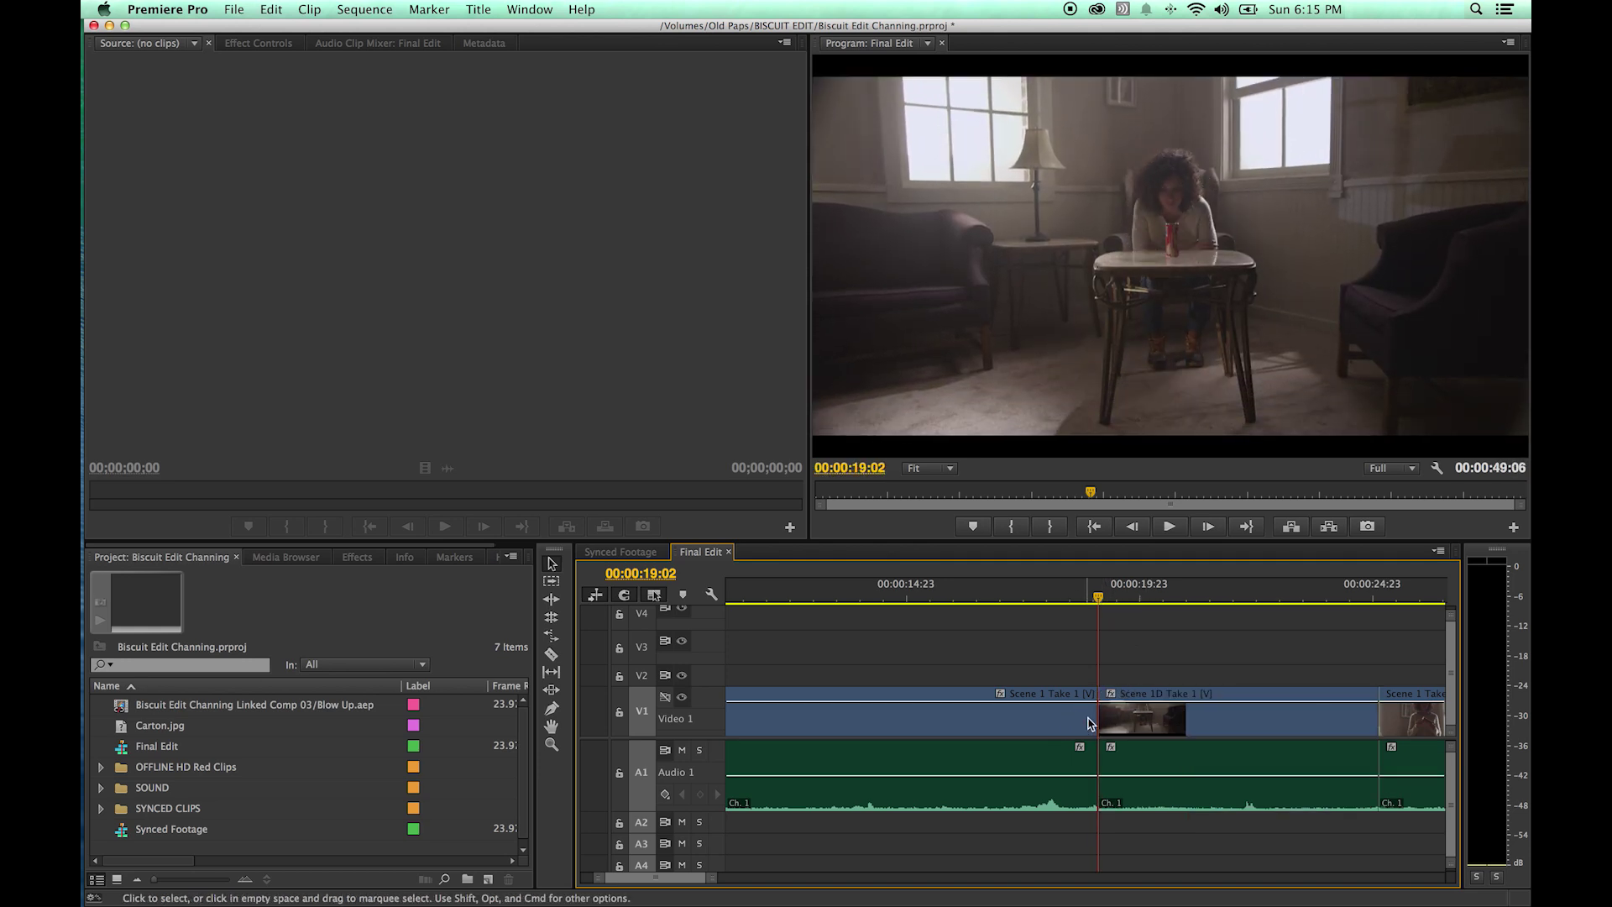
key("shift+k")
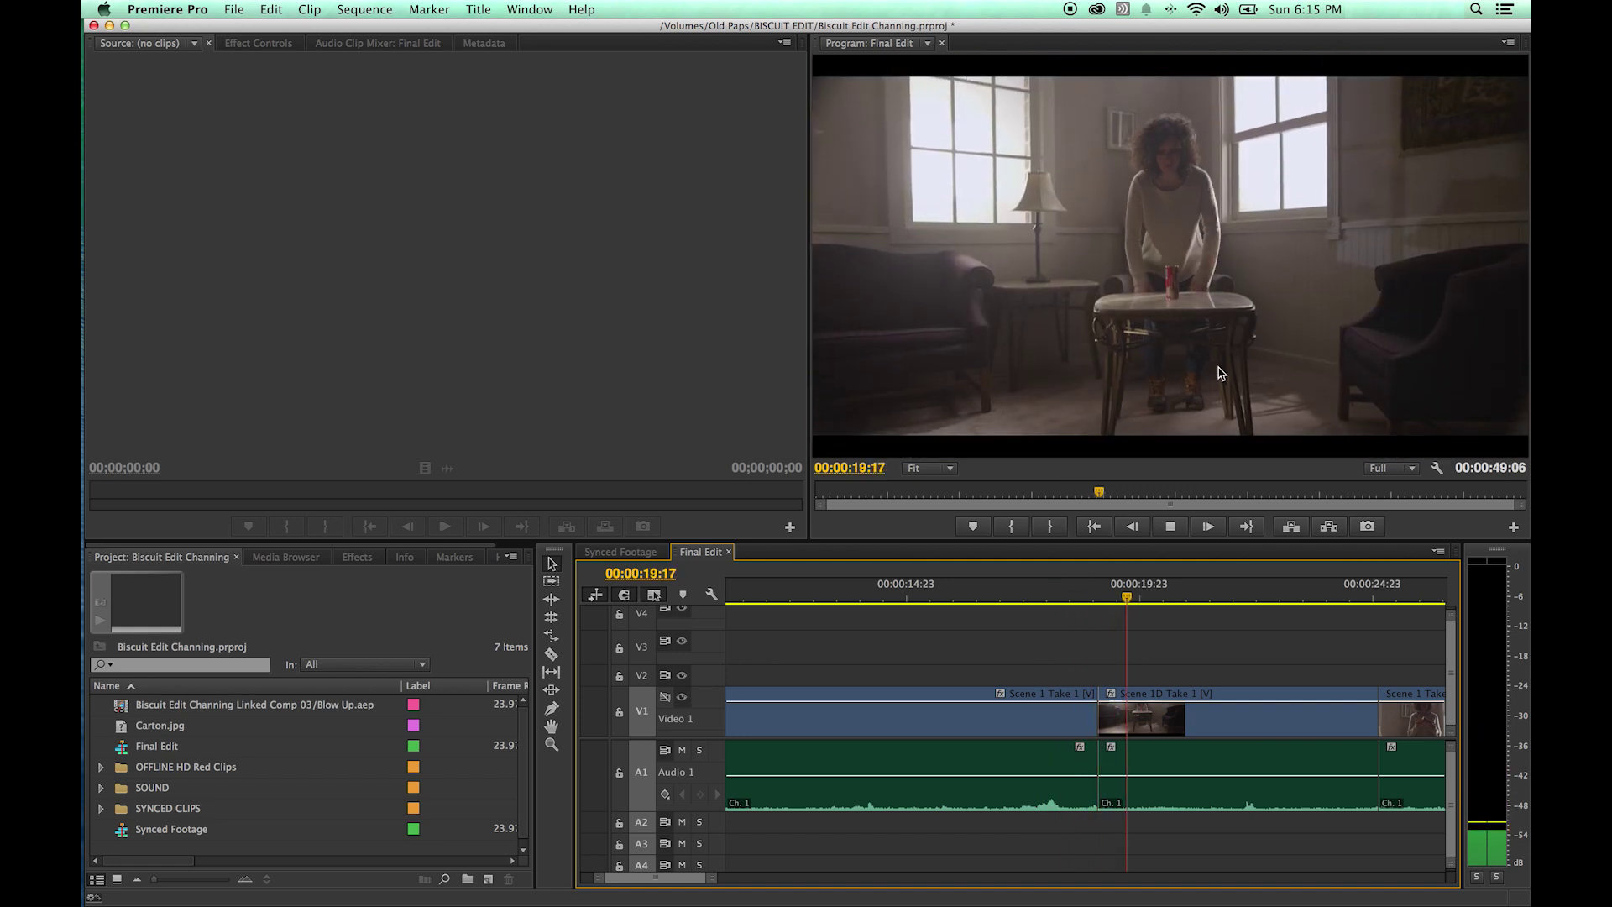
key("space")
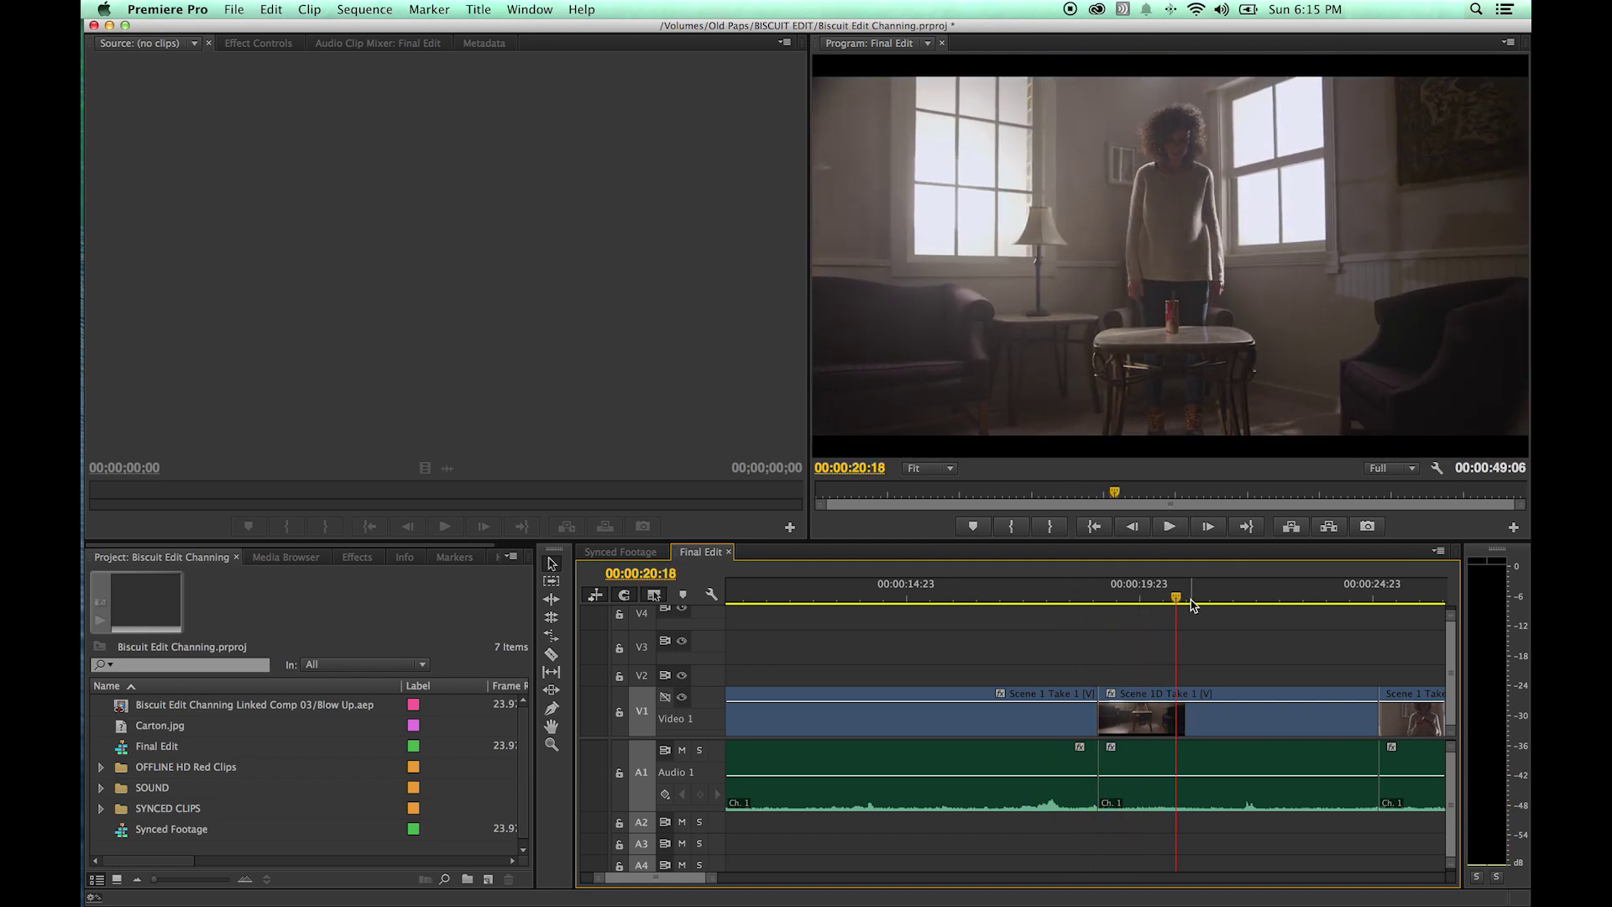
left_click(1135, 598)
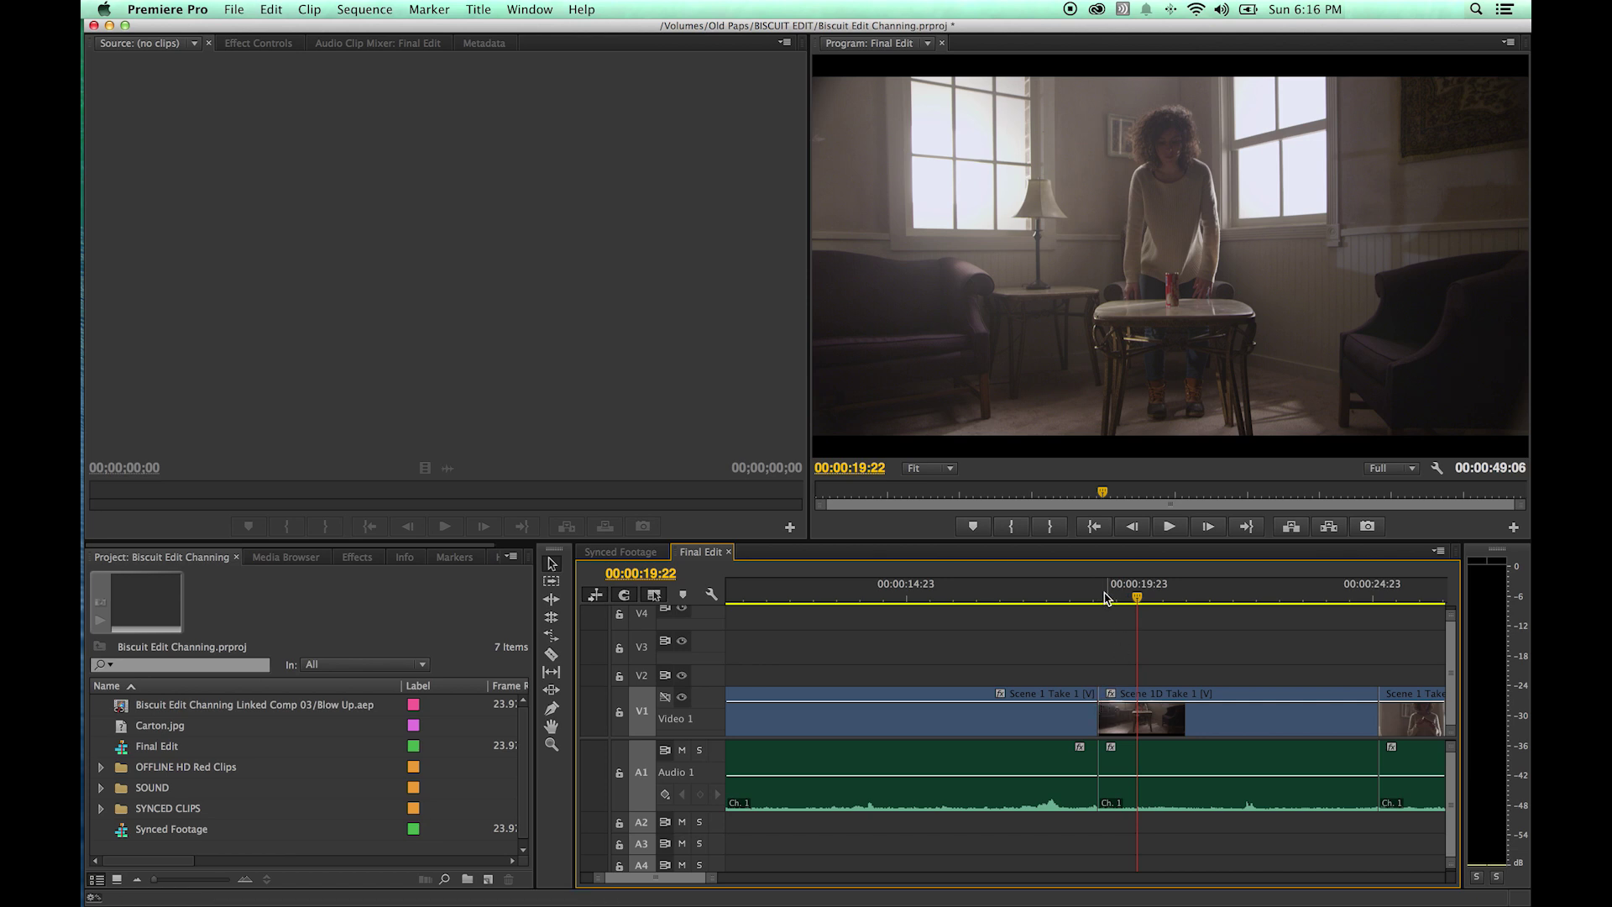
left_click(1067, 598)
left_click_drag(1067, 598, 1182, 608)
key("super+z")
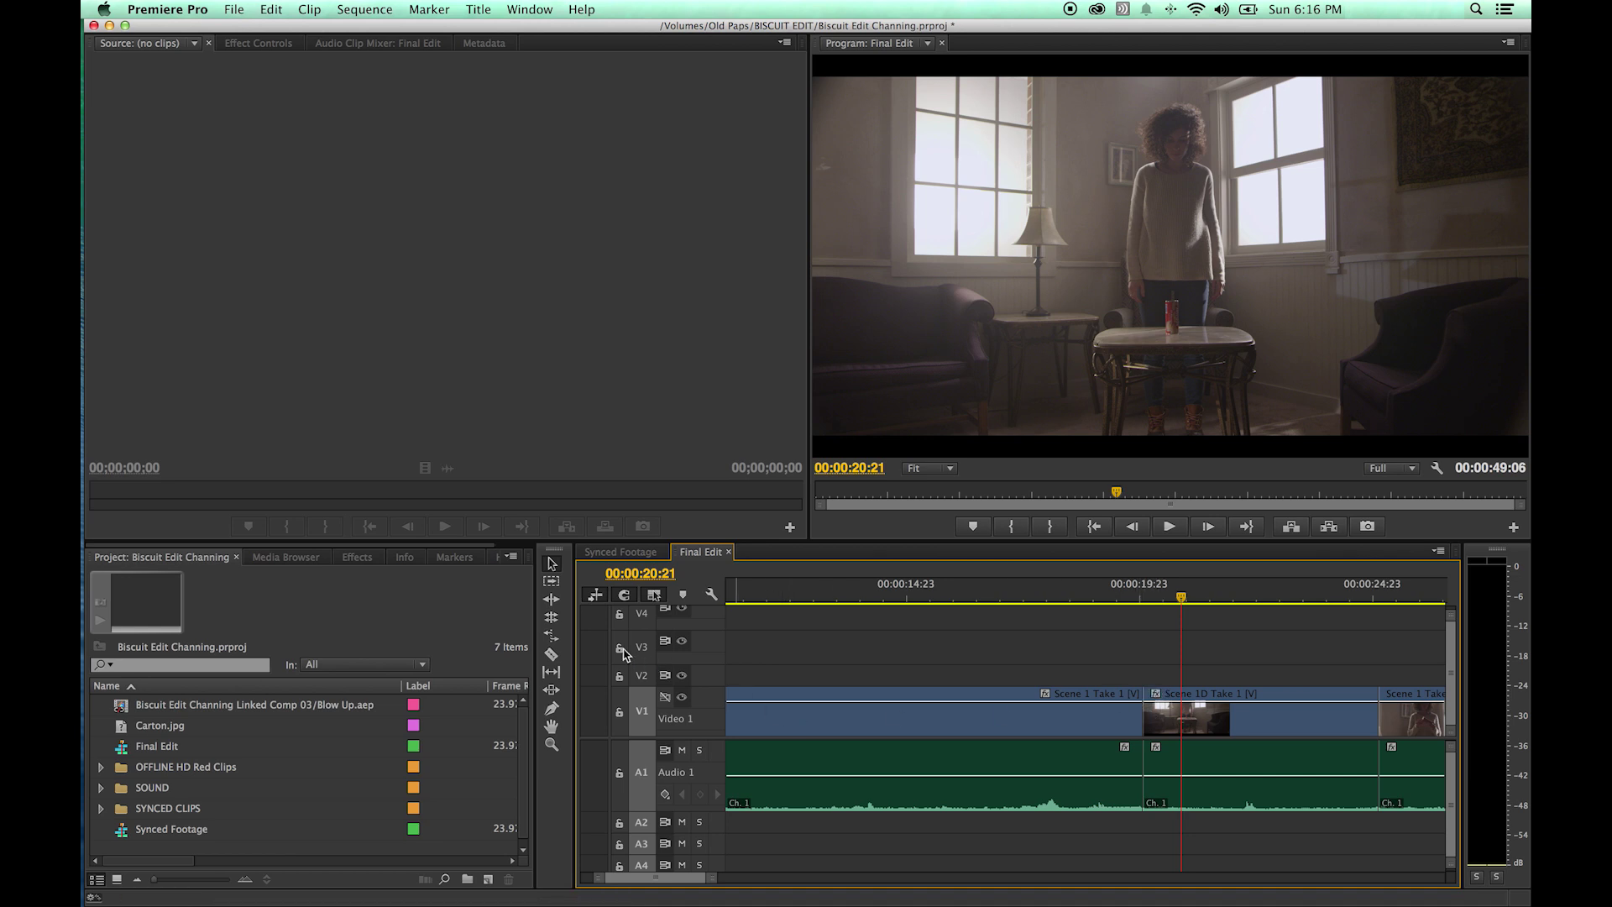
Step: Roll the Scene 1 / Scene 1D cut earlier with the Rolling Edit tool and play it back
left_click(553, 621)
scroll(1143, 699, "right", 3)
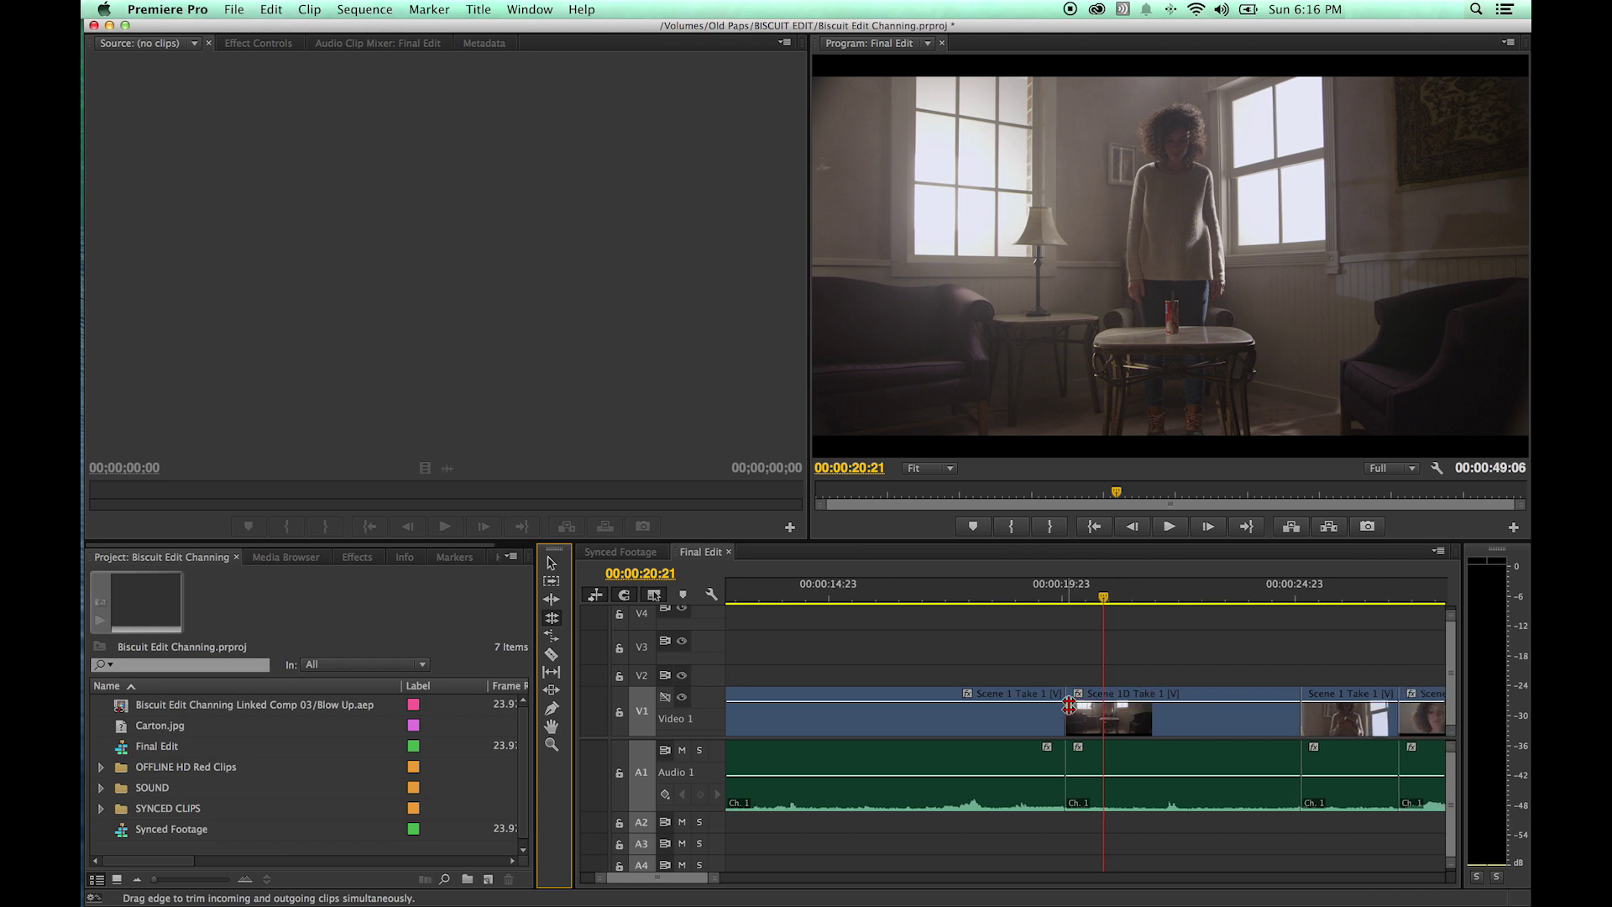
left_click_drag(1070, 705, 1044, 709)
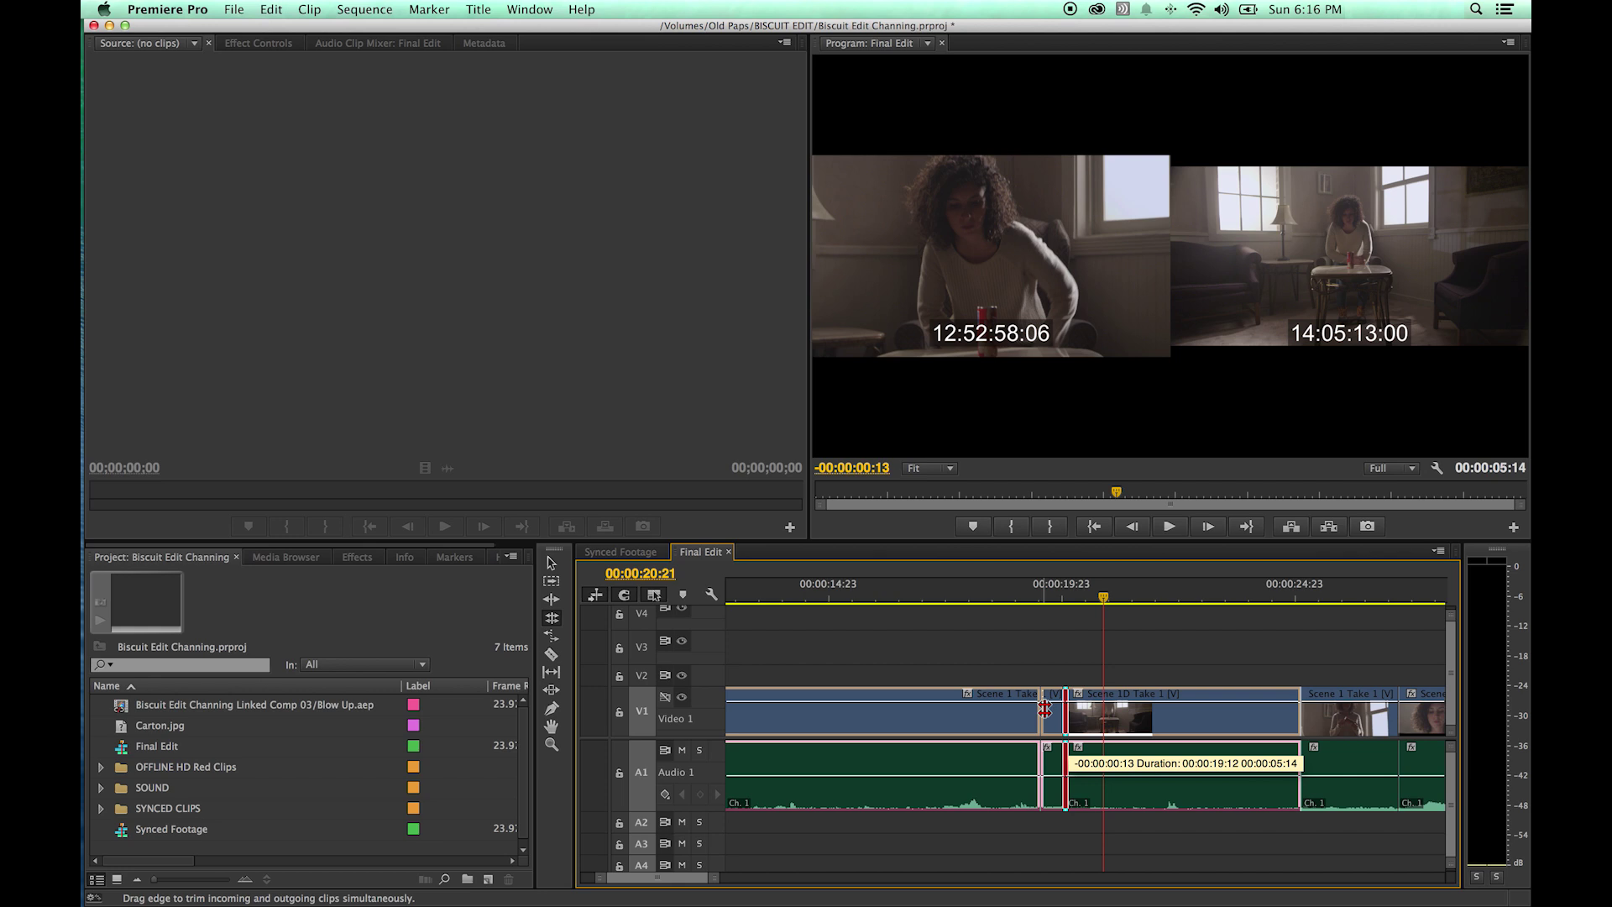
mouse_move(1044, 710)
left_mouse_down()
mouse_move(1021, 711)
mouse_move(1057, 711)
mouse_move(1023, 711)
mouse_move(1038, 711)
left_mouse_up()
left_click(966, 597)
key("space")
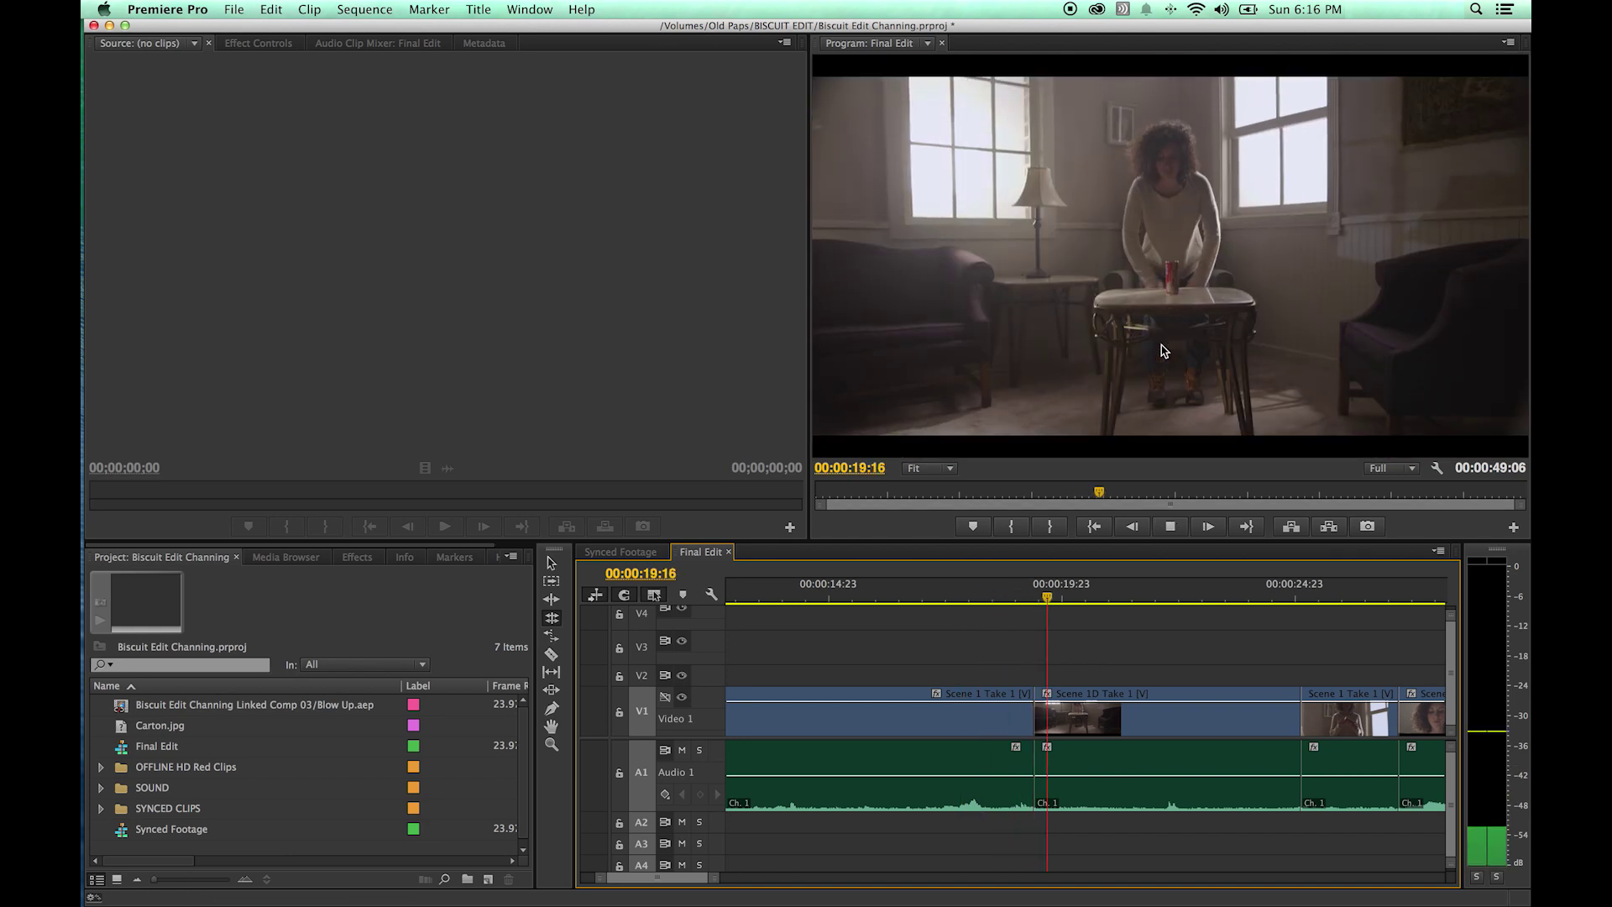
Step: Roll the cut later so Scene 1 Take 1 lasts 00:00:20:07, then replay it
left_click_drag(1035, 709, 1080, 701)
left_click_drag(1071, 593, 991, 590)
key("space")
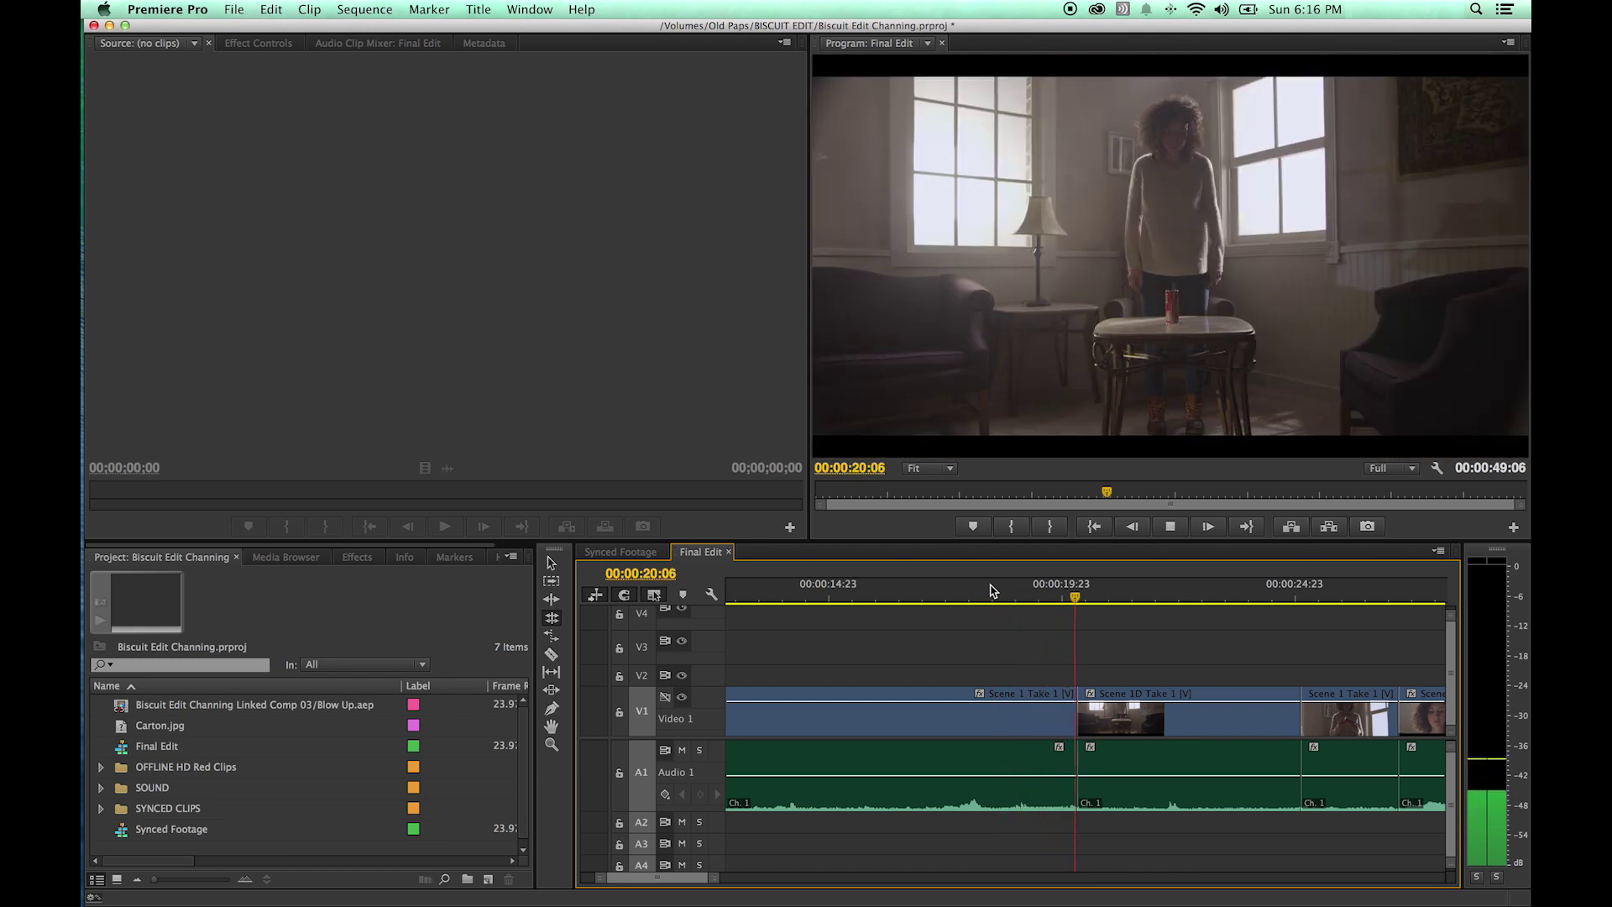
key("space")
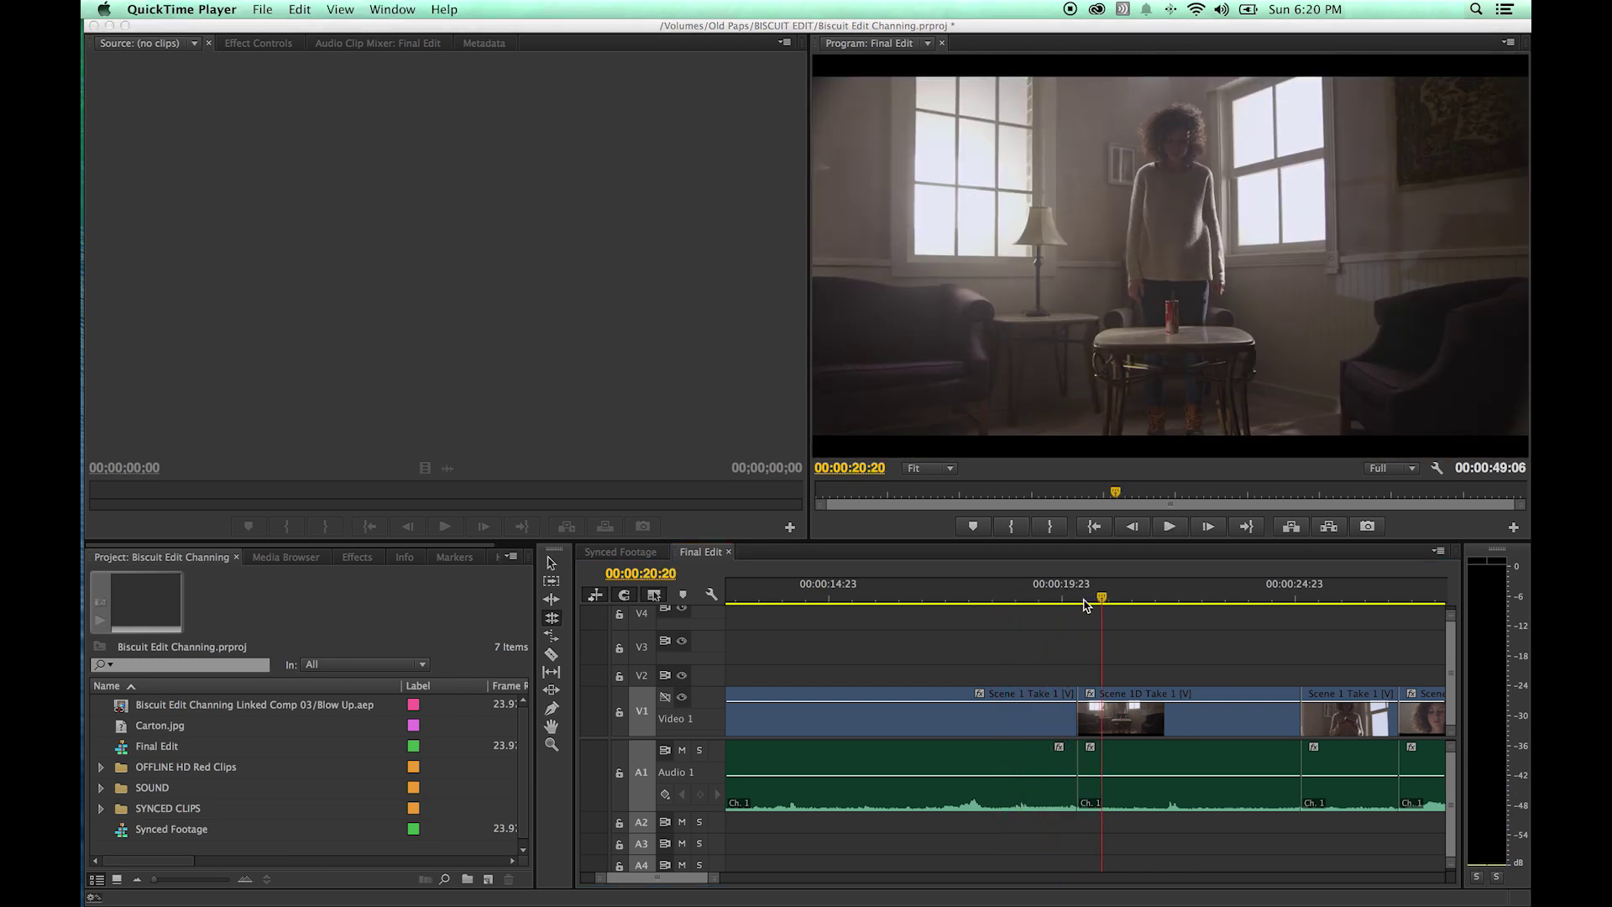
Step: Review the Scene 1 / Scene 1D cut, then roll it earlier on V1/A1, keeping 00:00:49:06
left_click(1083, 604)
mouse_move(1072, 601)
left_mouse_down()
mouse_move(1047, 602)
mouse_move(1063, 601)
left_mouse_up()
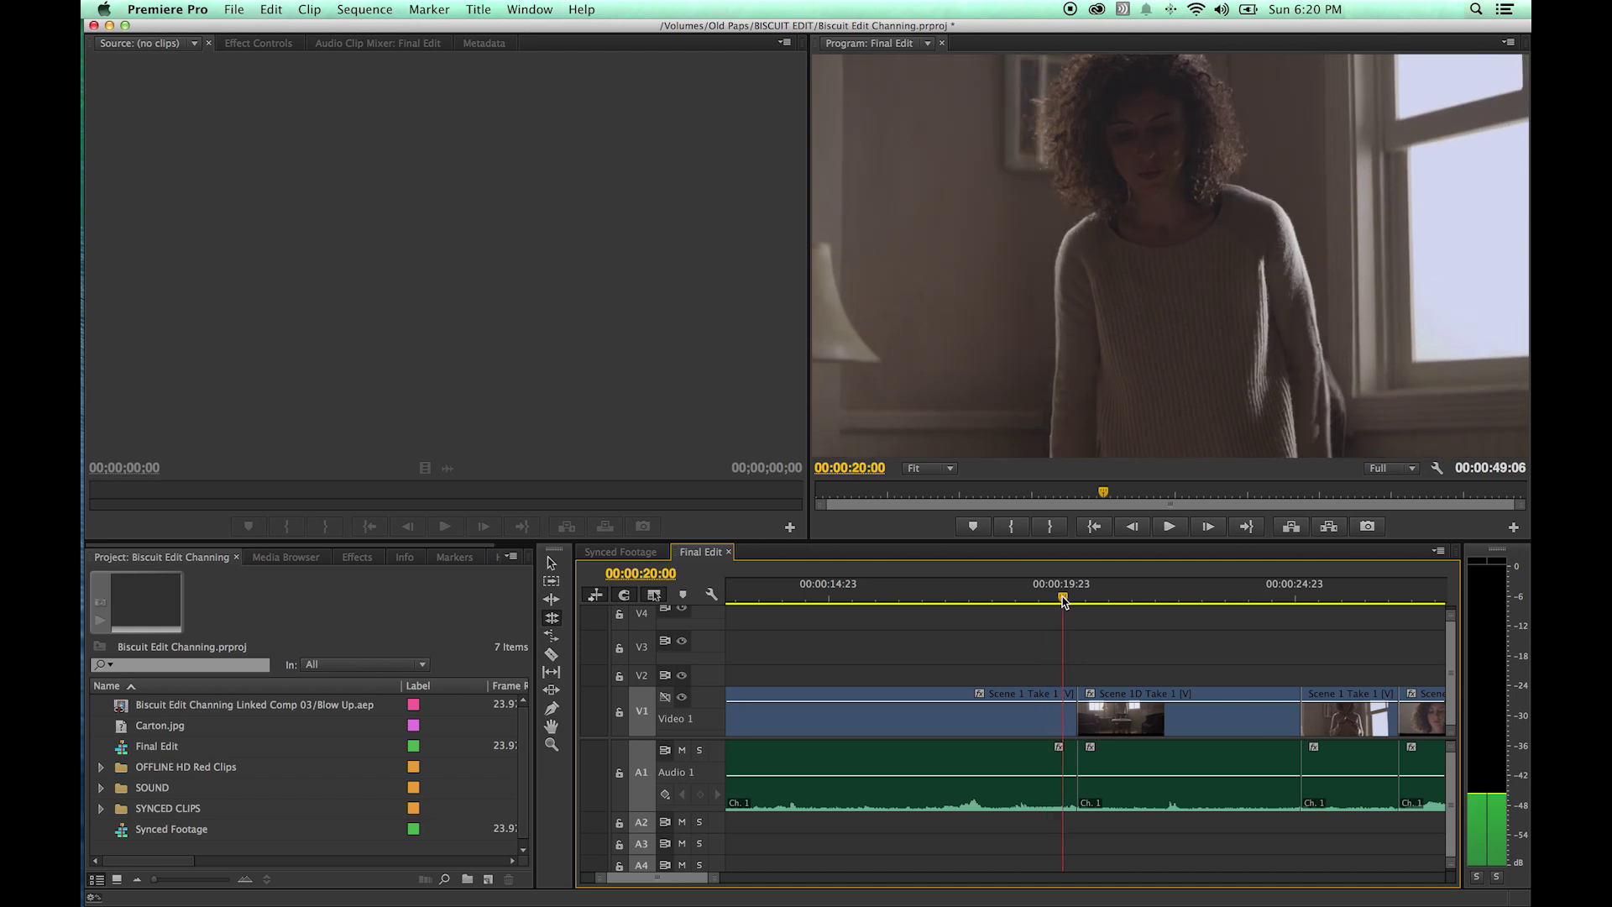
key("space")
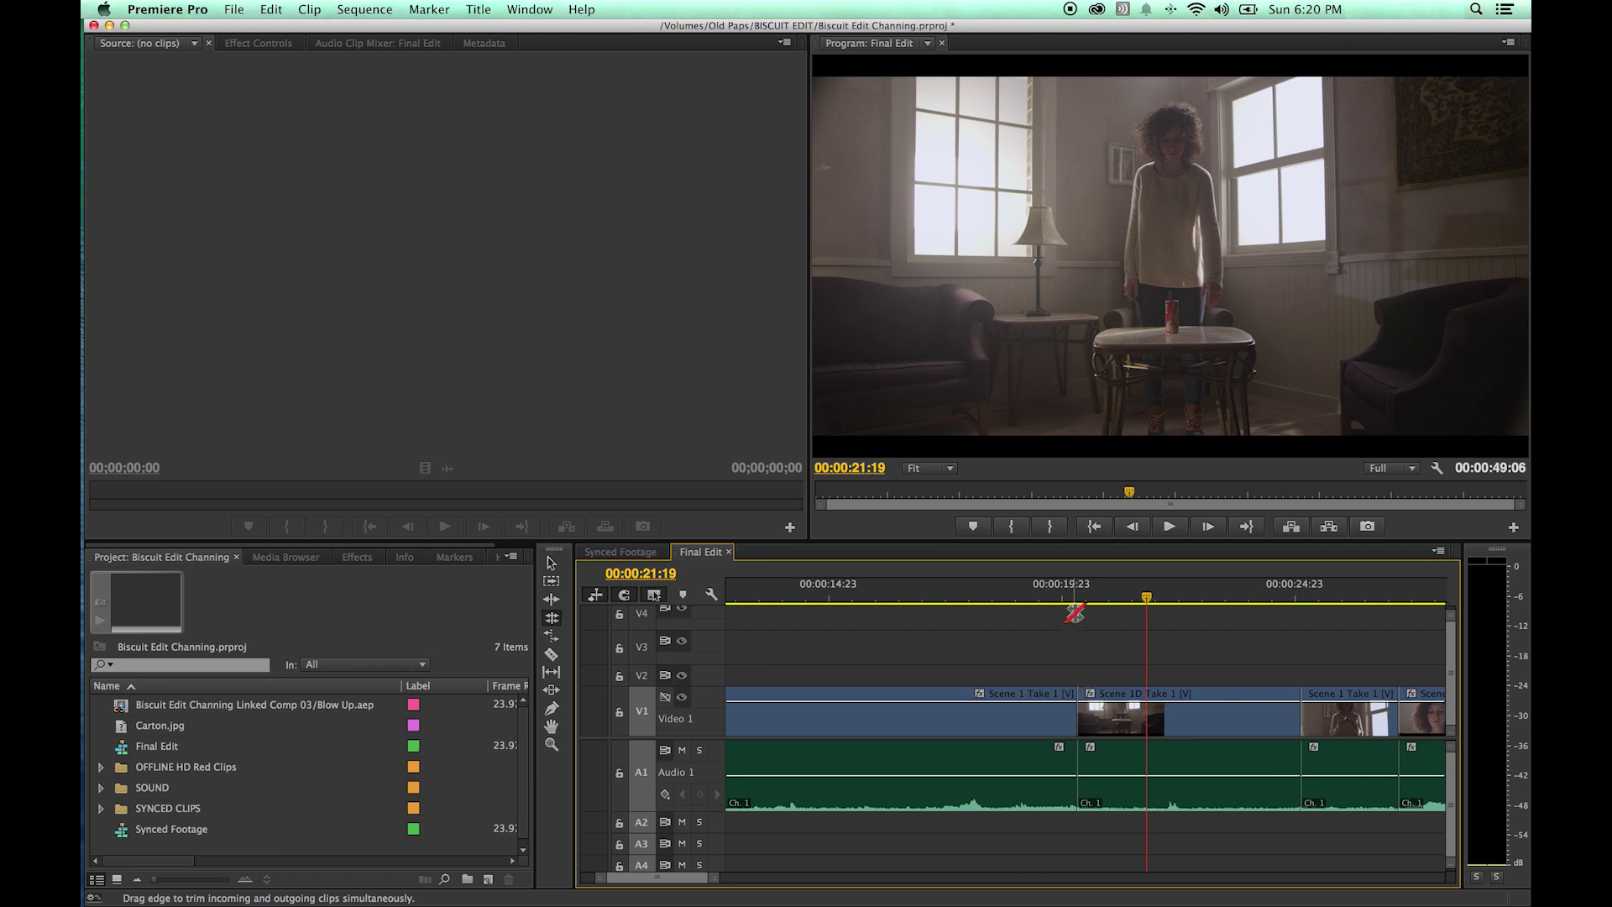
left_click_drag(1073, 598, 1016, 598)
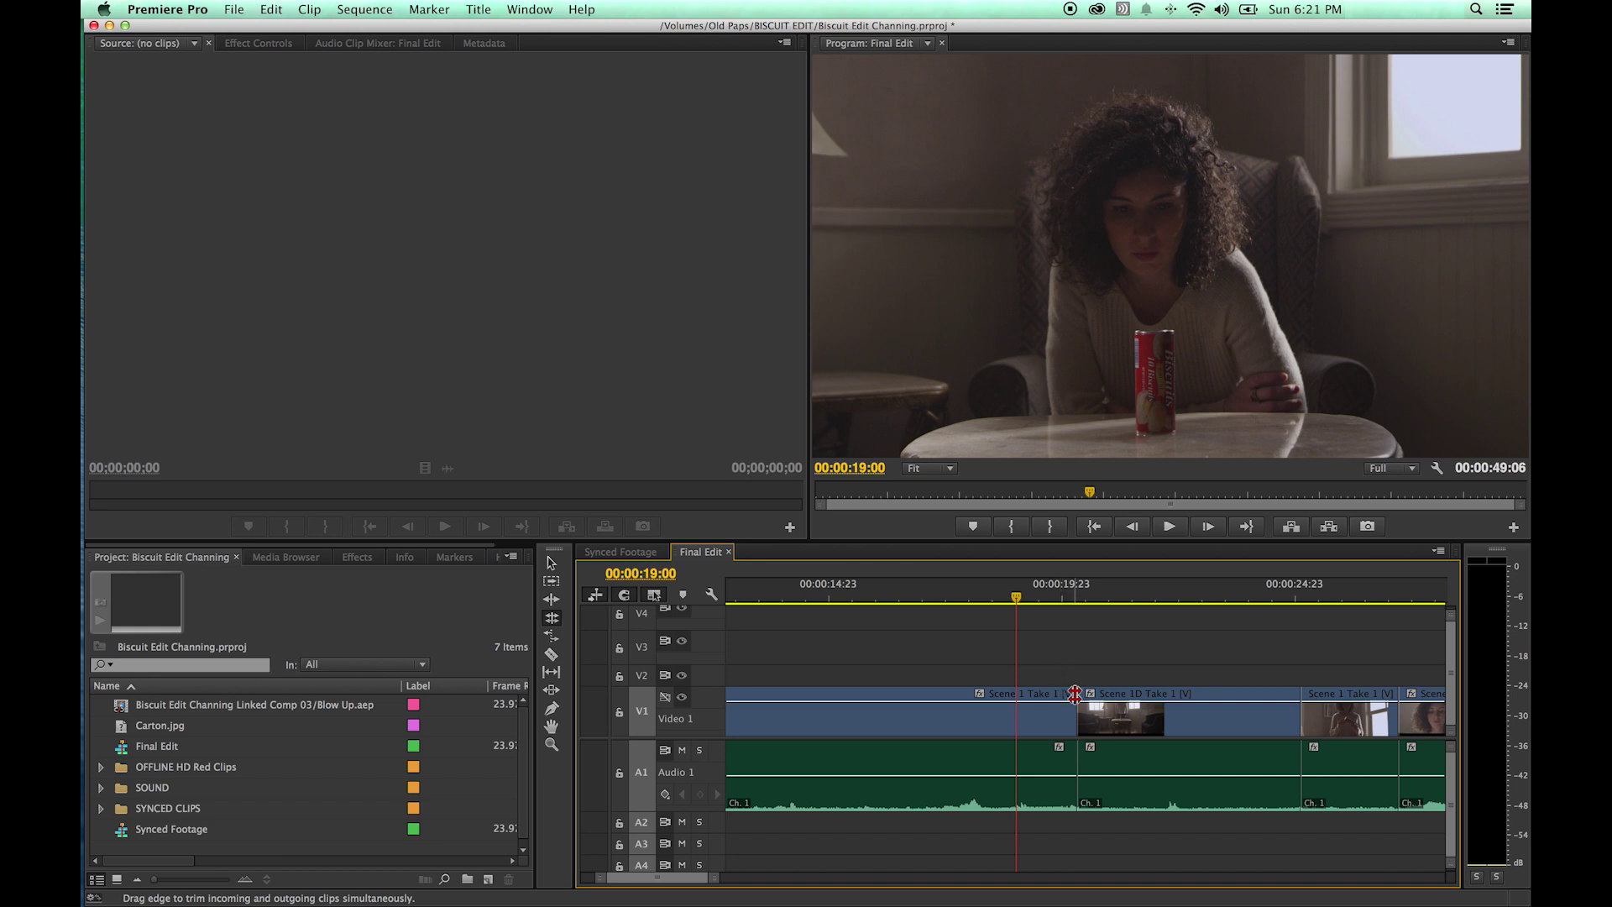
left_click_drag(1026, 601, 1138, 600)
mouse_move(1076, 699)
left_mouse_down()
mouse_move(849, 695)
mouse_move(1186, 698)
mouse_move(1026, 693)
mouse_move(1101, 694)
mouse_move(1050, 694)
left_mouse_up()
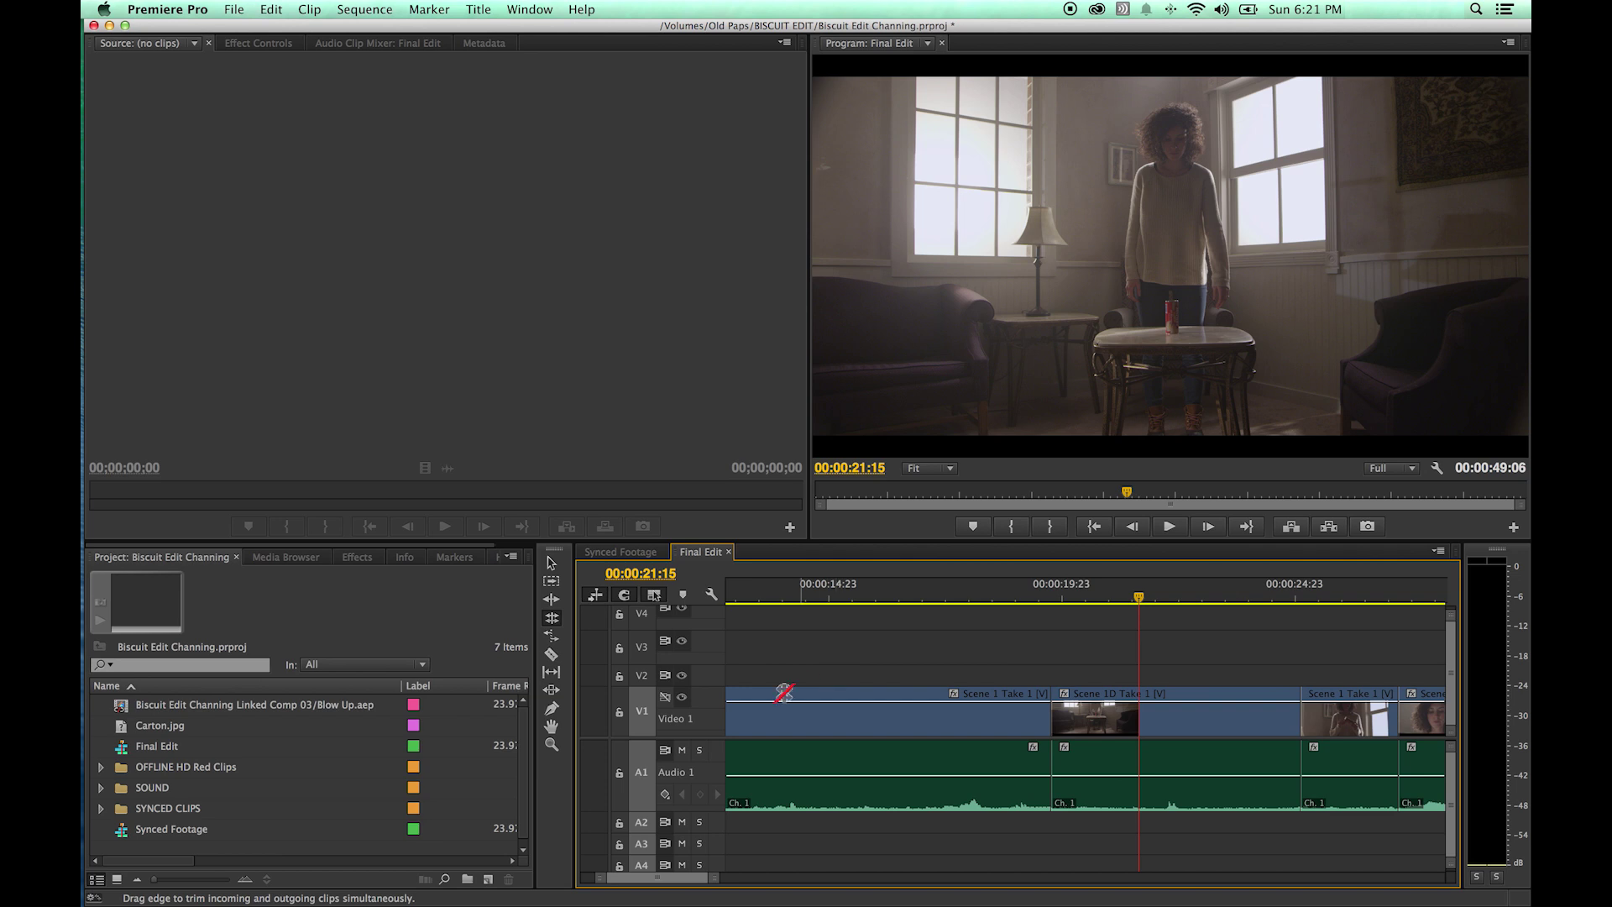